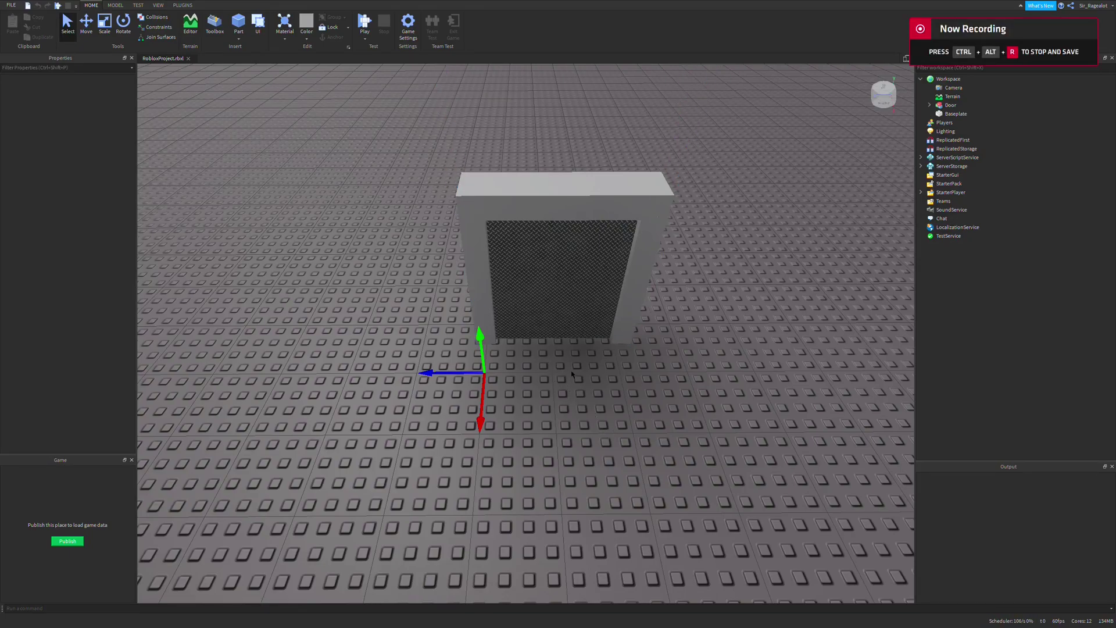
scroll(563, 384, down, 3)
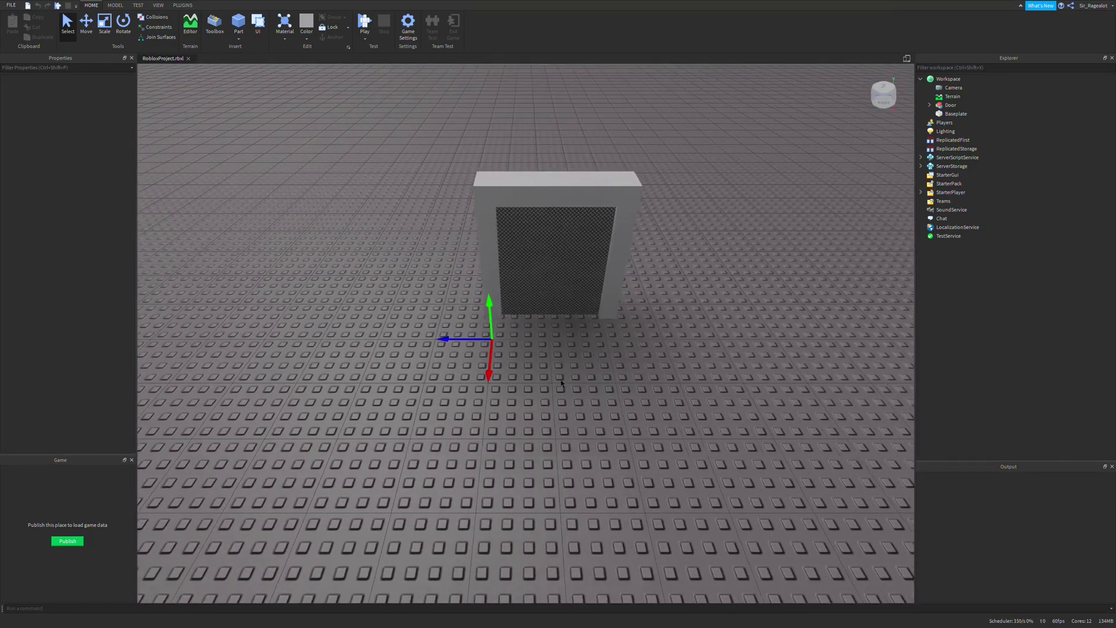
Move and orbit the camera around the door to view the red Button and its E label.
key(a)
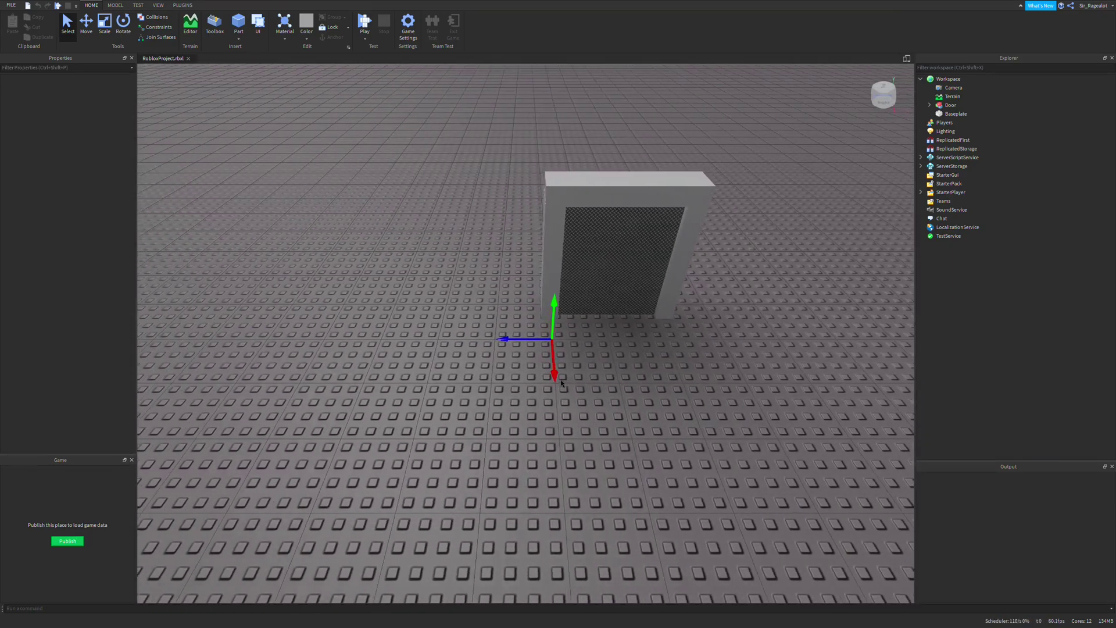
key(d)
key(d)
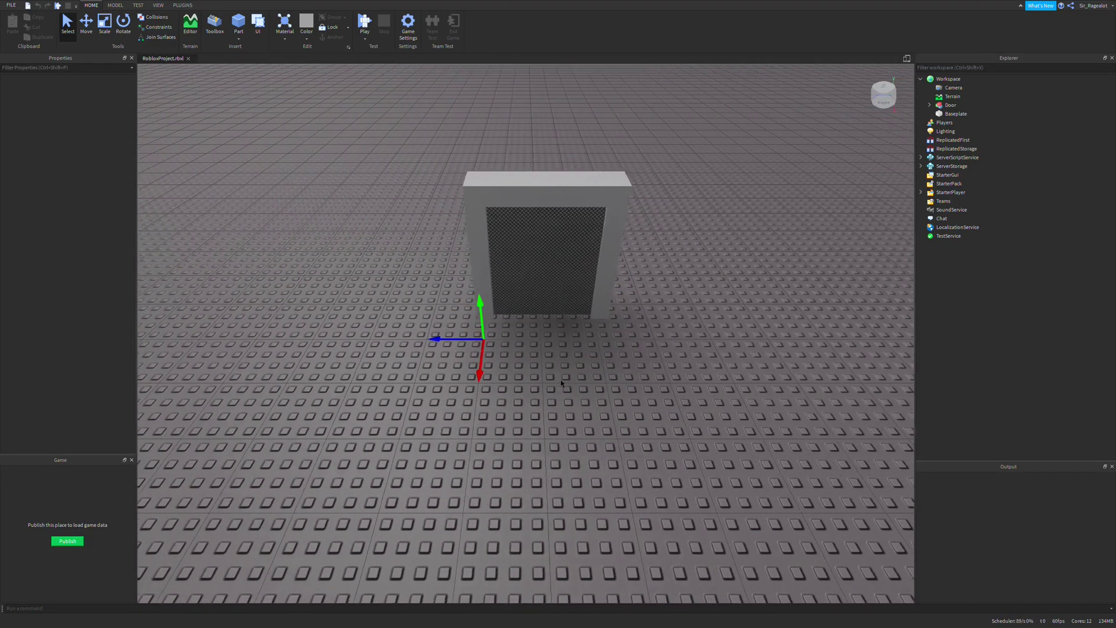
key(a)
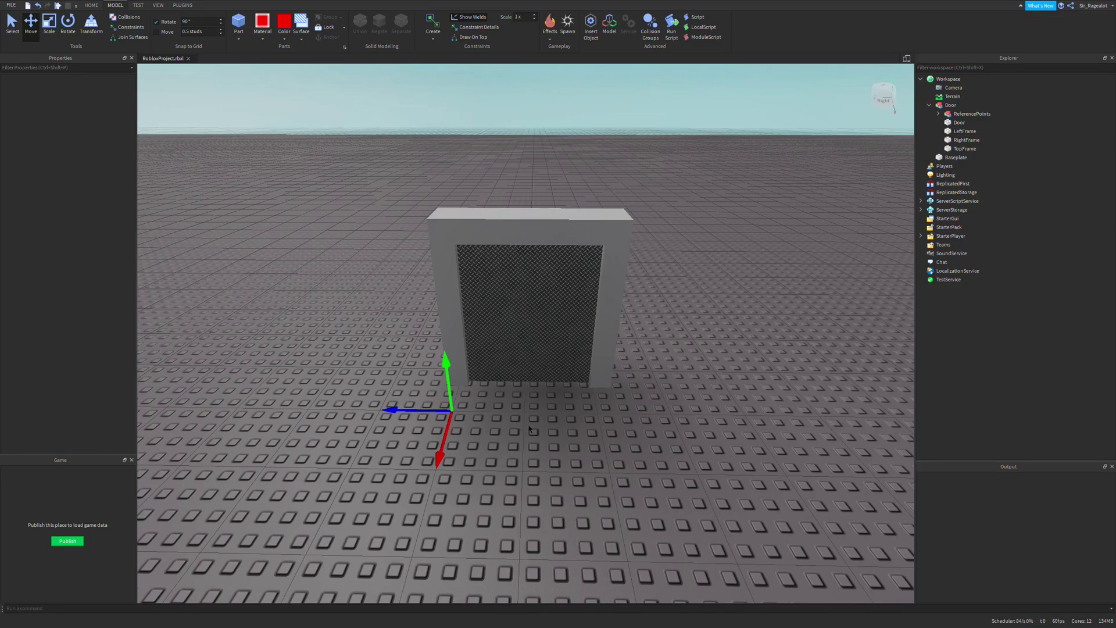
right_drag(532, 430, 589, 463)
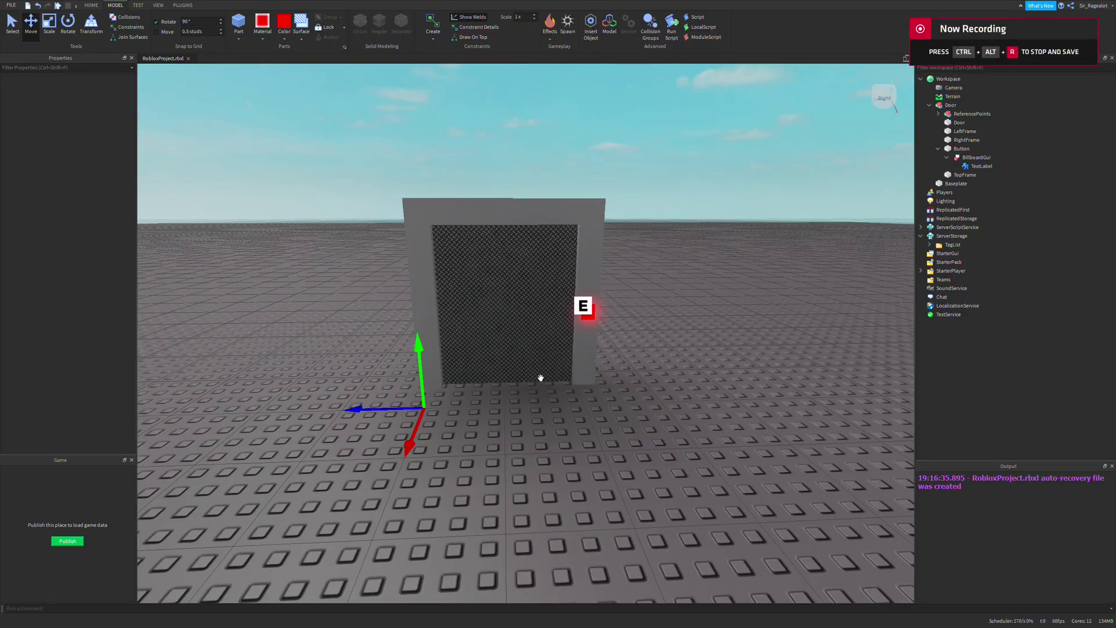
scroll(540, 377, up, 5)
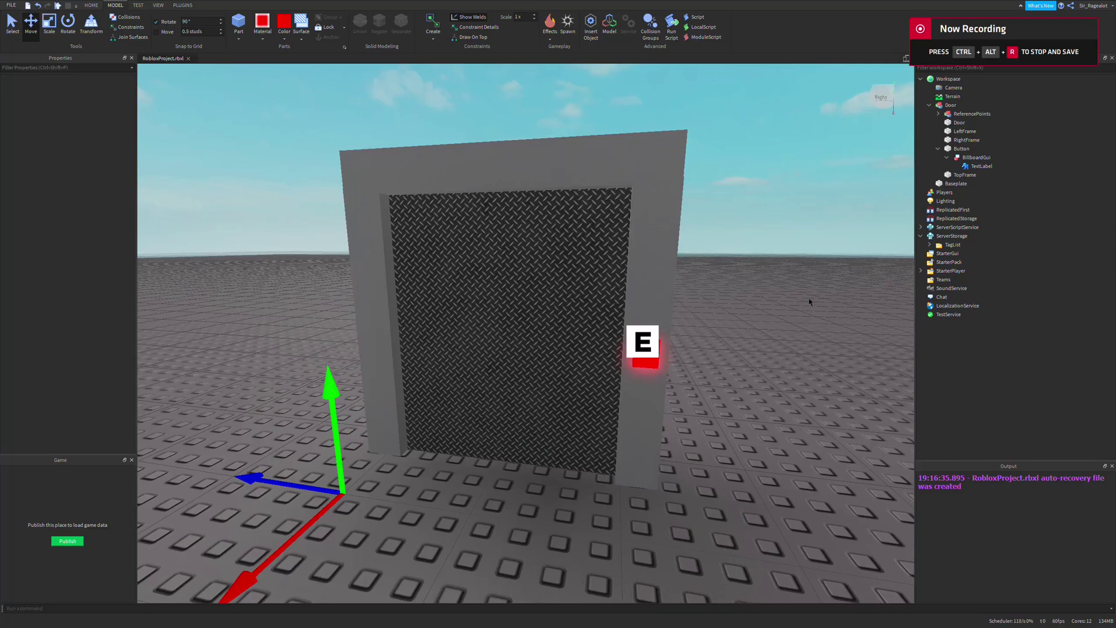
Inspect the Door model, its Button part, the BillboardGui and the E TextLabel in the Explorer.
click(964, 148)
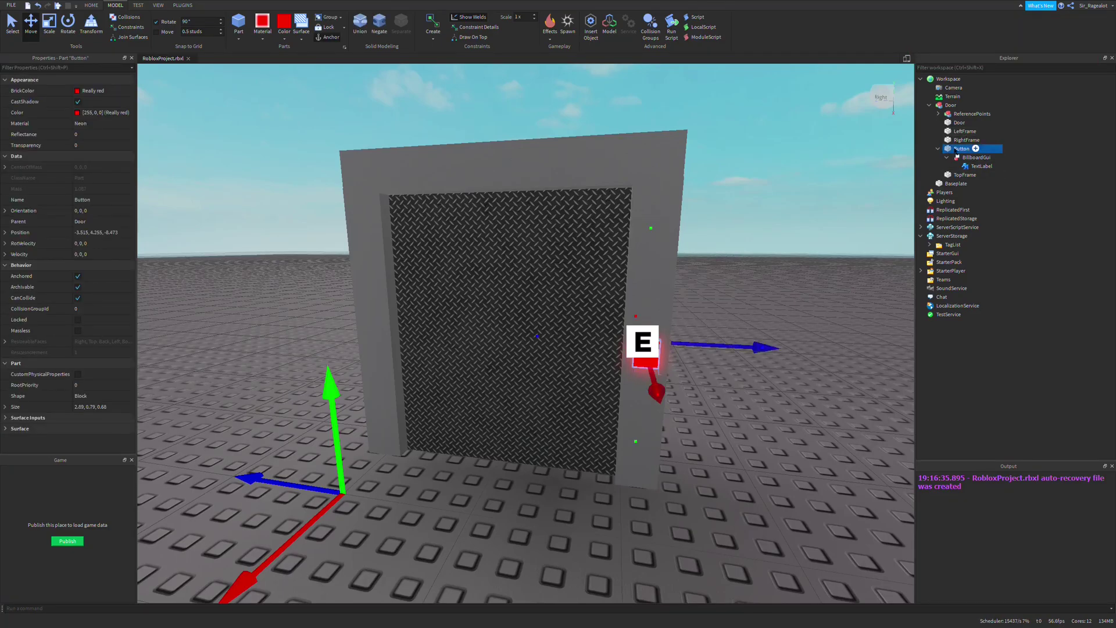
click(952, 105)
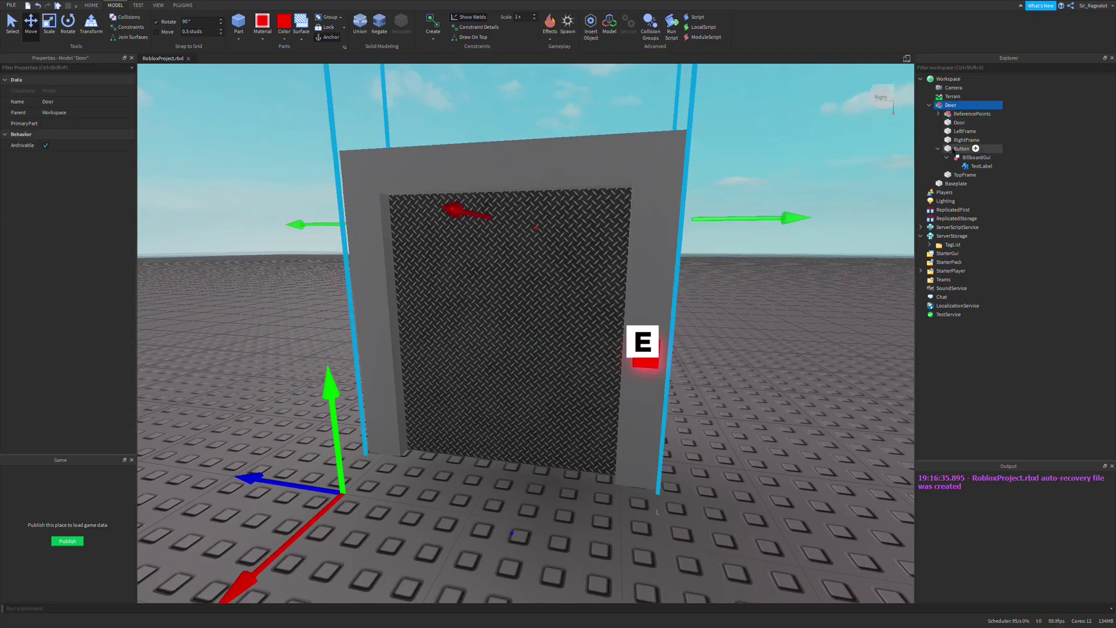
click(964, 149)
mouse_move(974, 158)
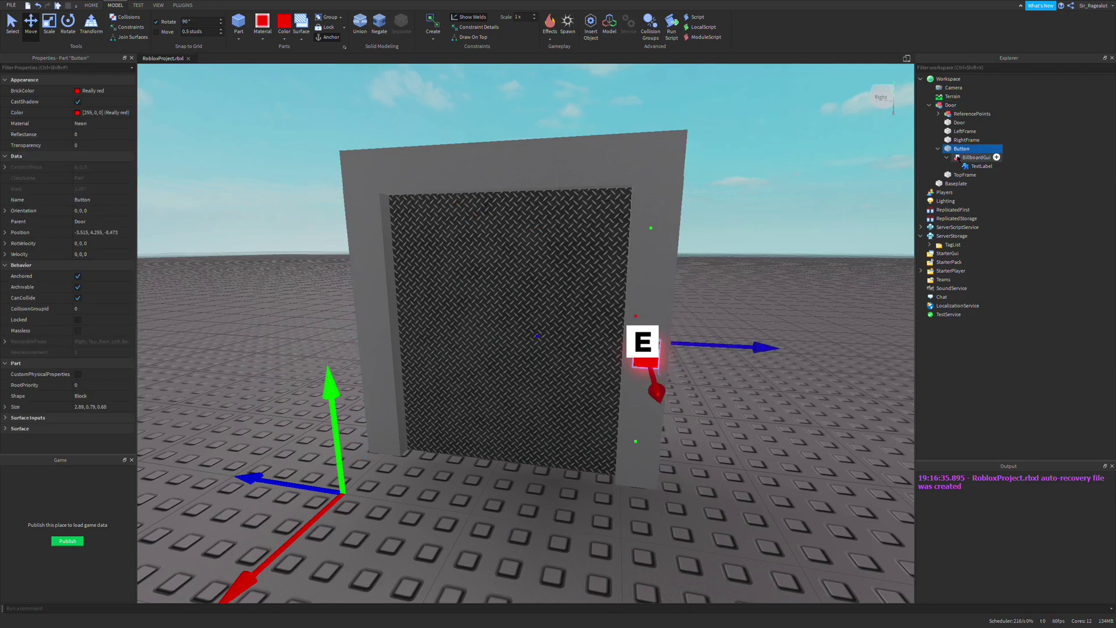
click(972, 157)
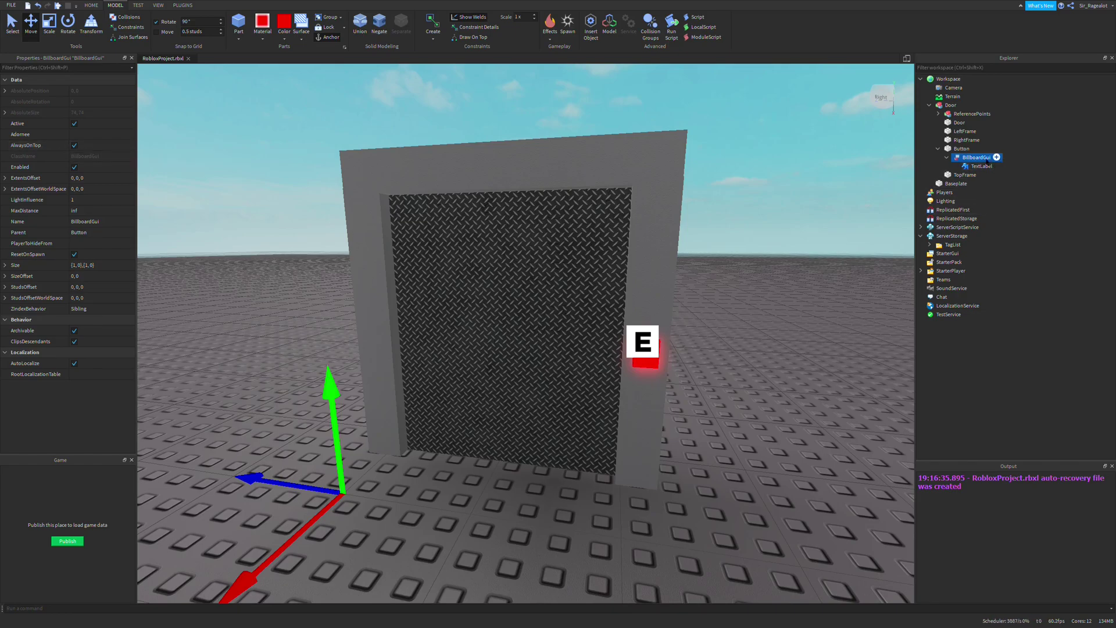
click(981, 167)
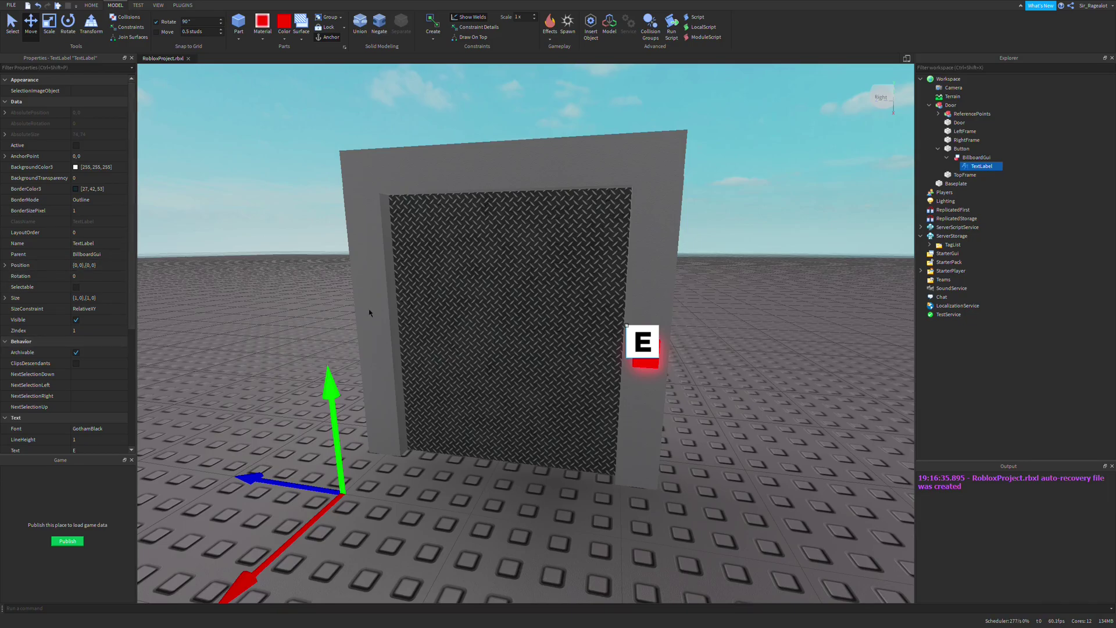
Orbit closer to the door and reselect the BillboardGui to edit its Size property.
right_drag(523, 340, 642, 515)
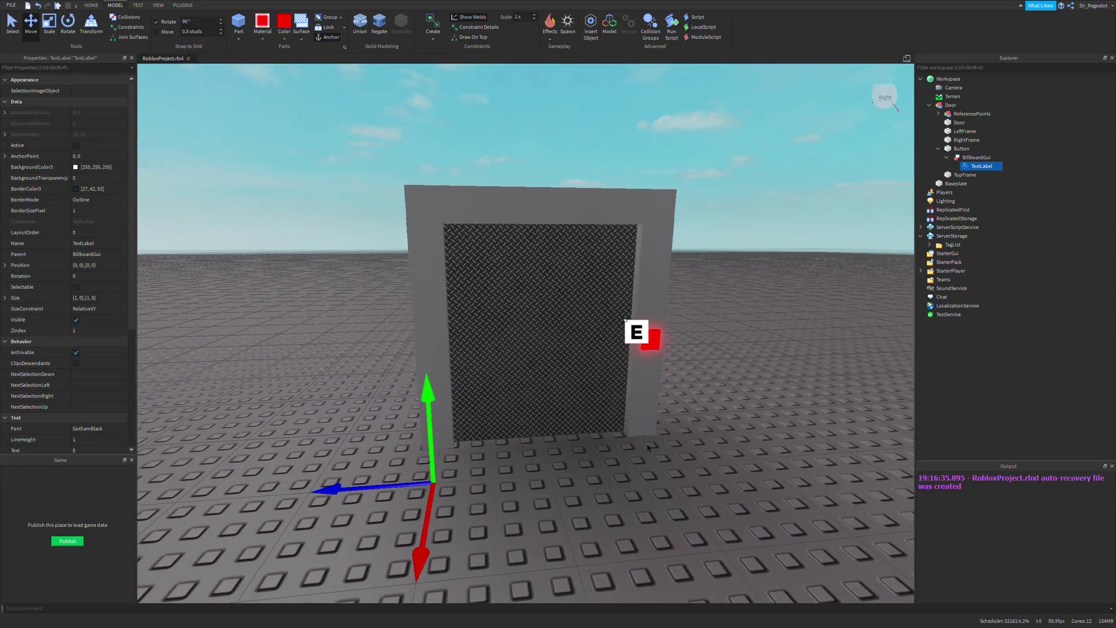
right_drag(647, 448, 628, 432)
right_drag(580, 402, 642, 401)
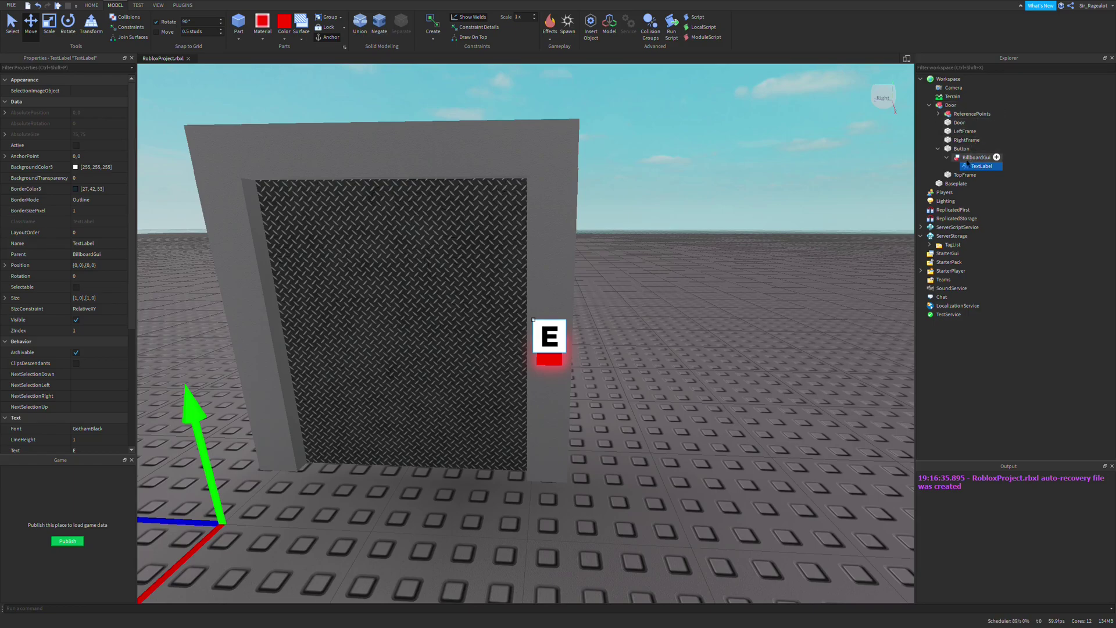
click(976, 158)
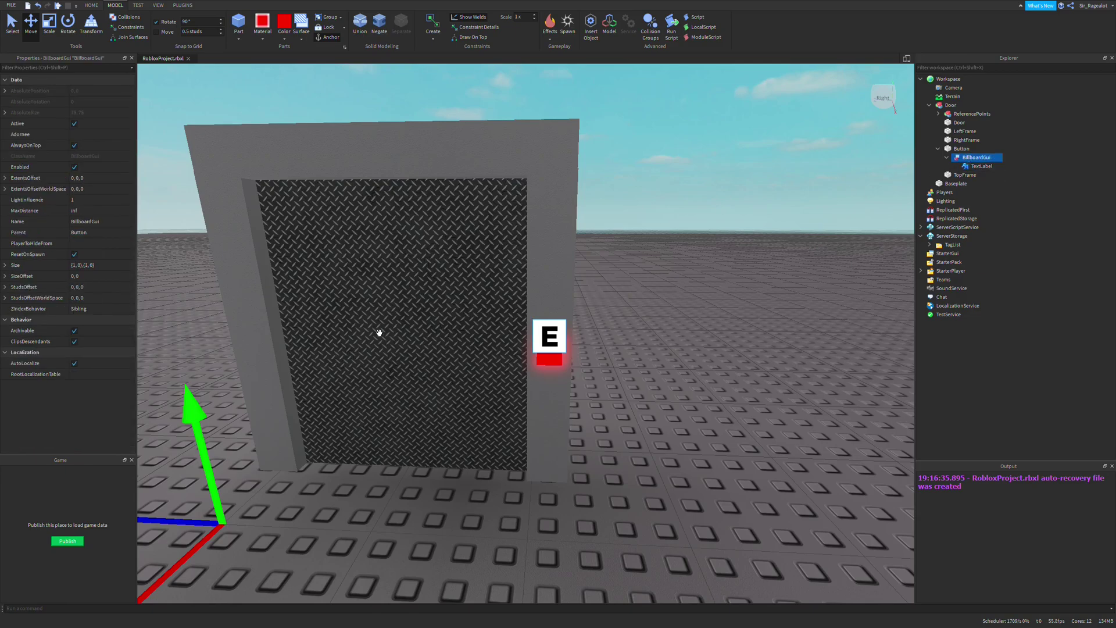
click(83, 265)
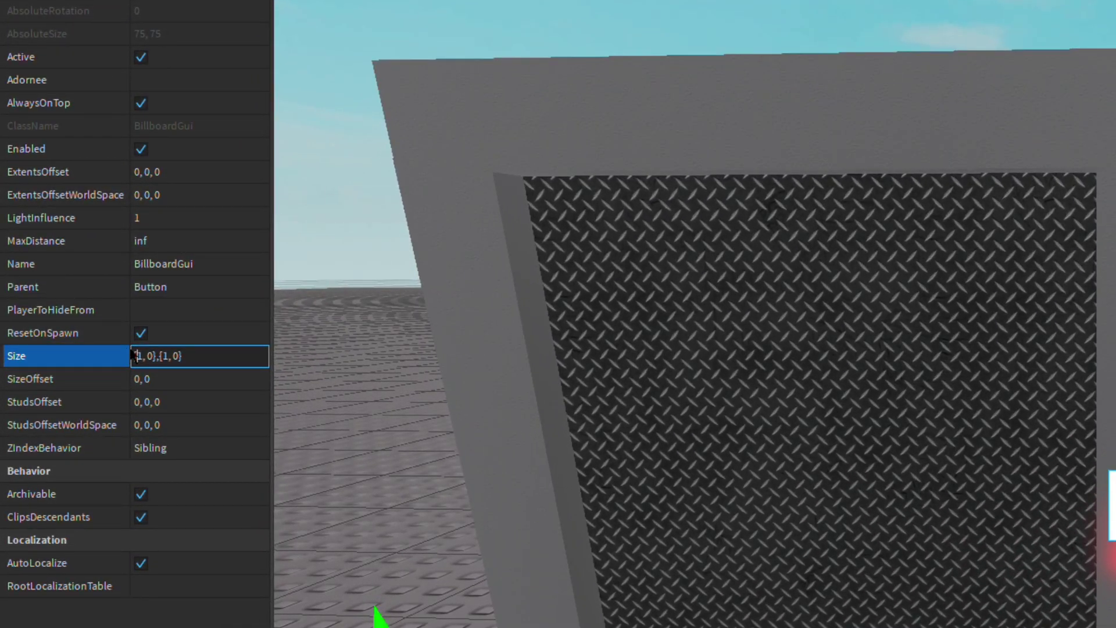
double_click(136, 355)
click(7, 357)
click(12, 379)
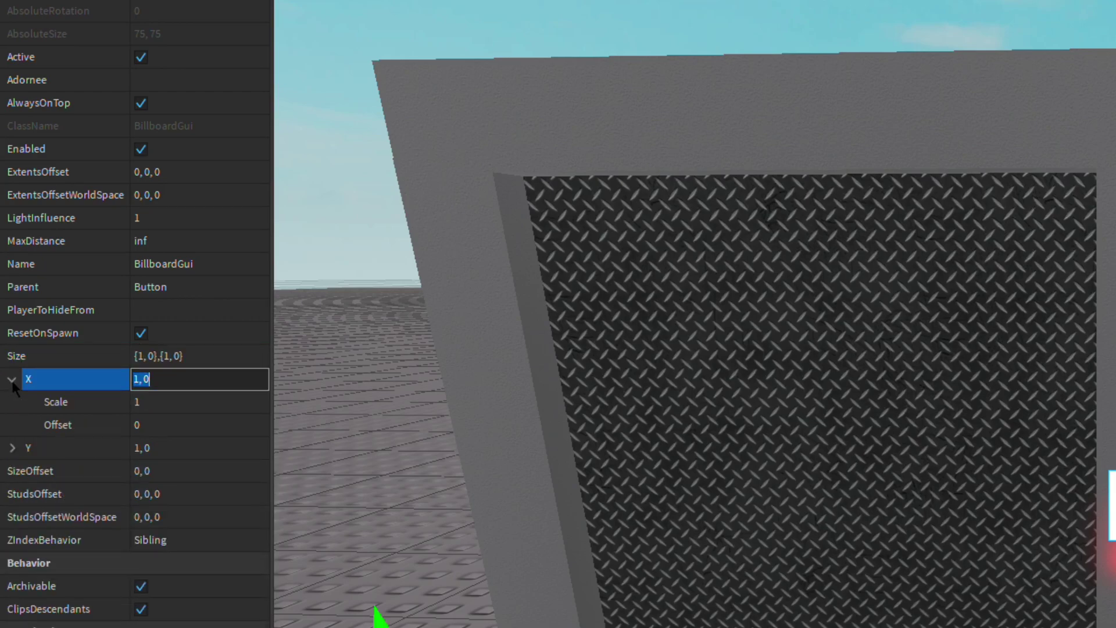
click(11, 447)
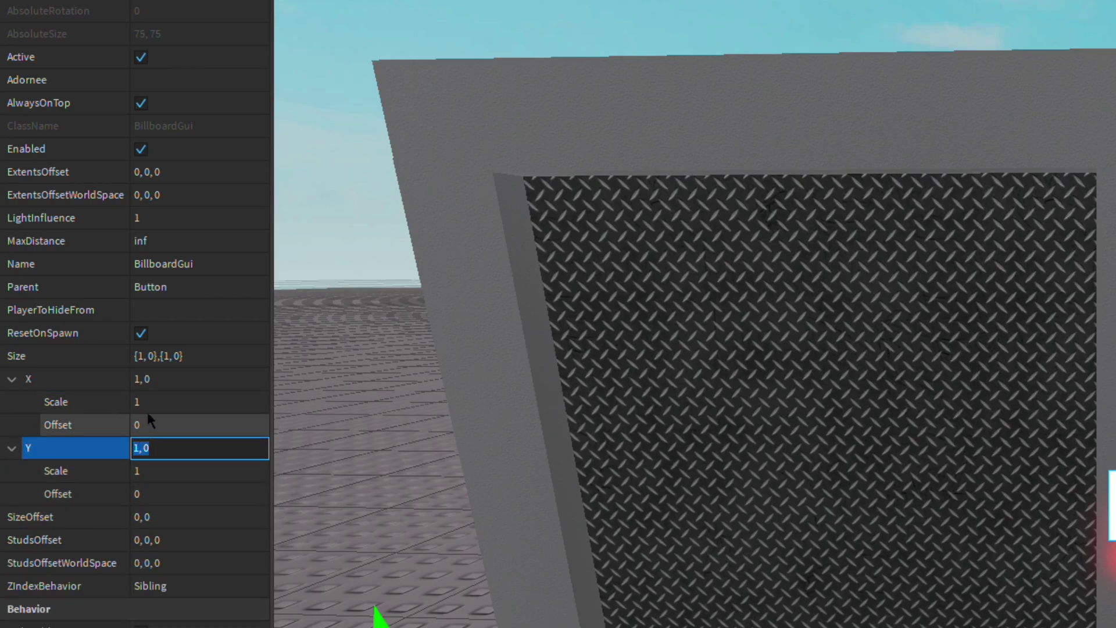
scroll(919, 540, down, 5)
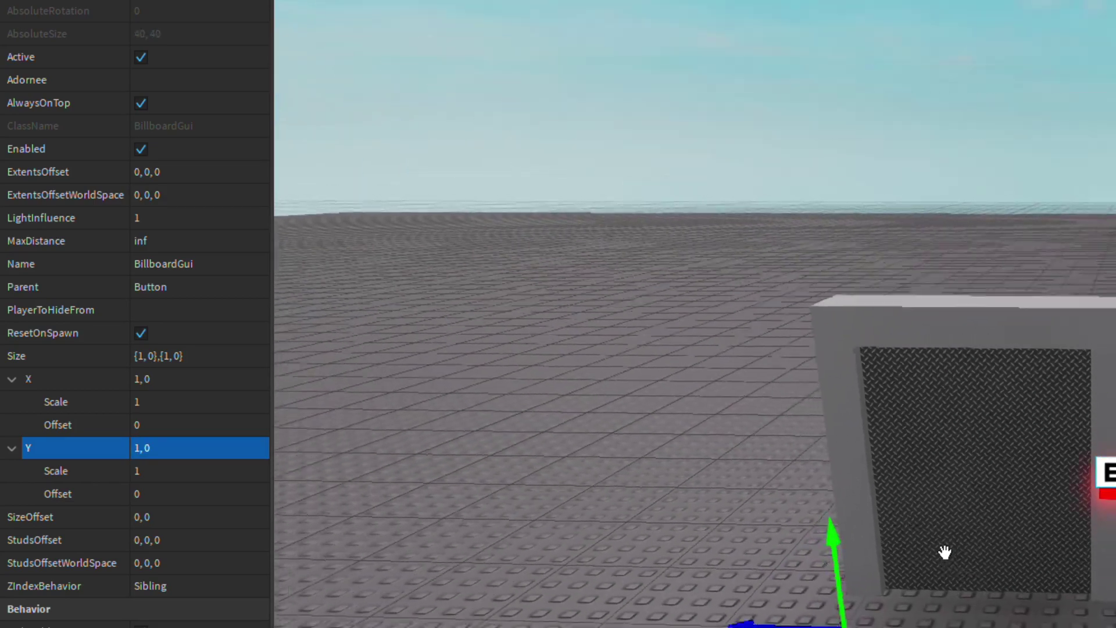
right_drag(919, 540, 674, 446)
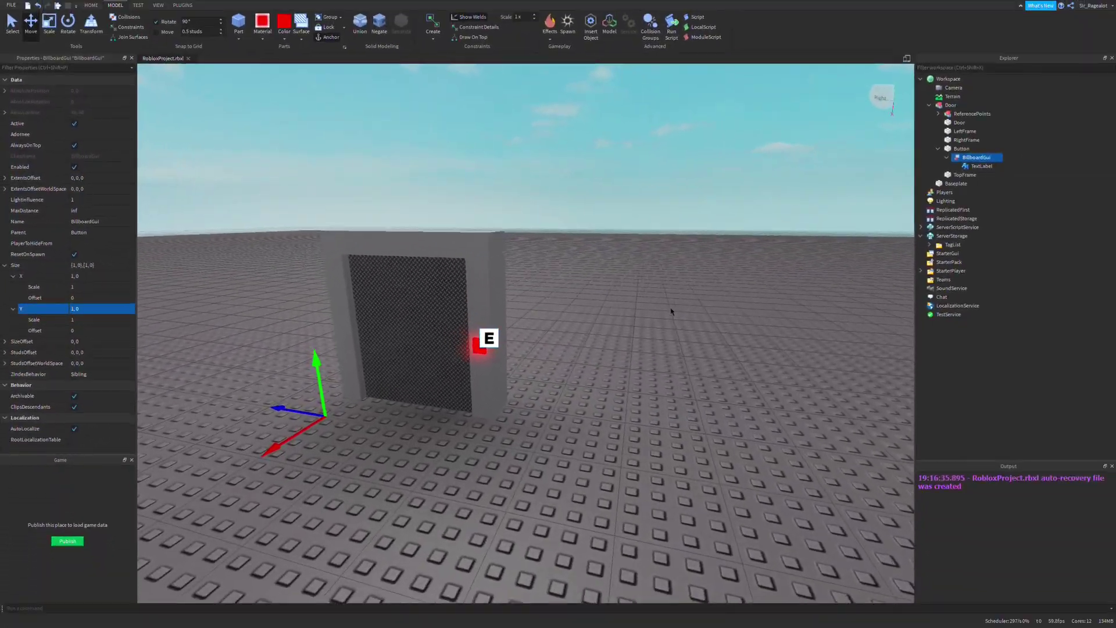
scroll(668, 299, up, 4)
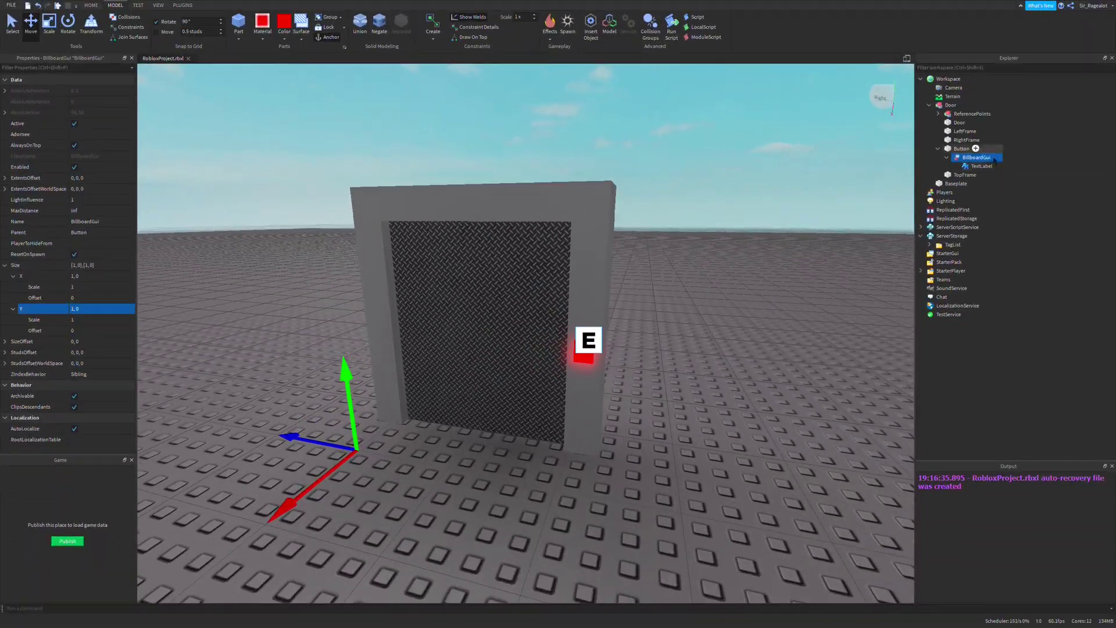
click(96, 298)
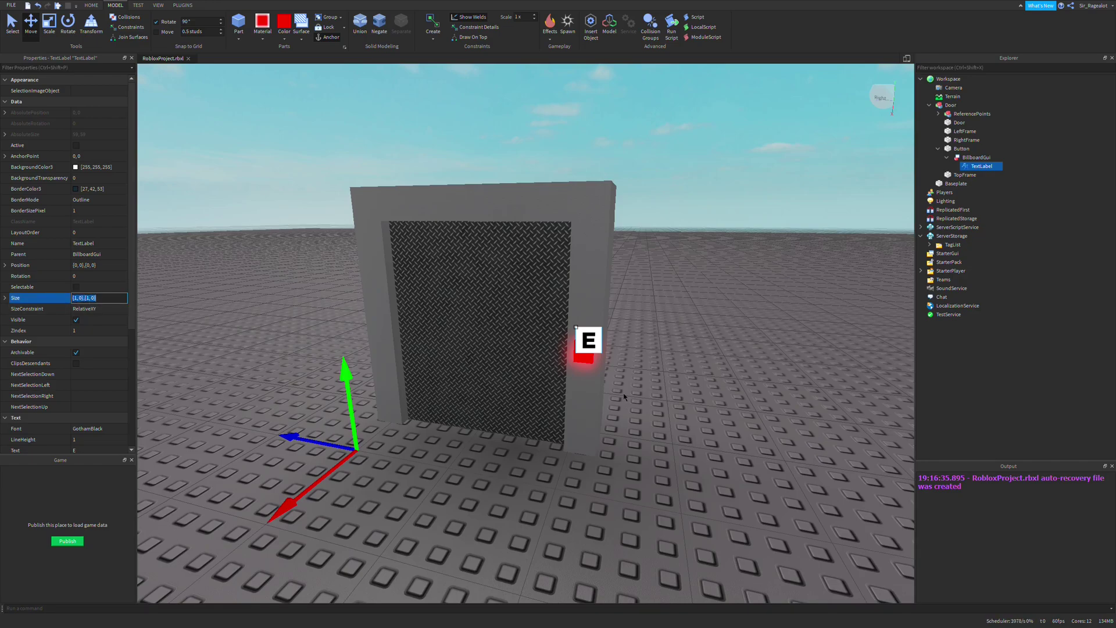
right_drag(316, 330, 638, 387)
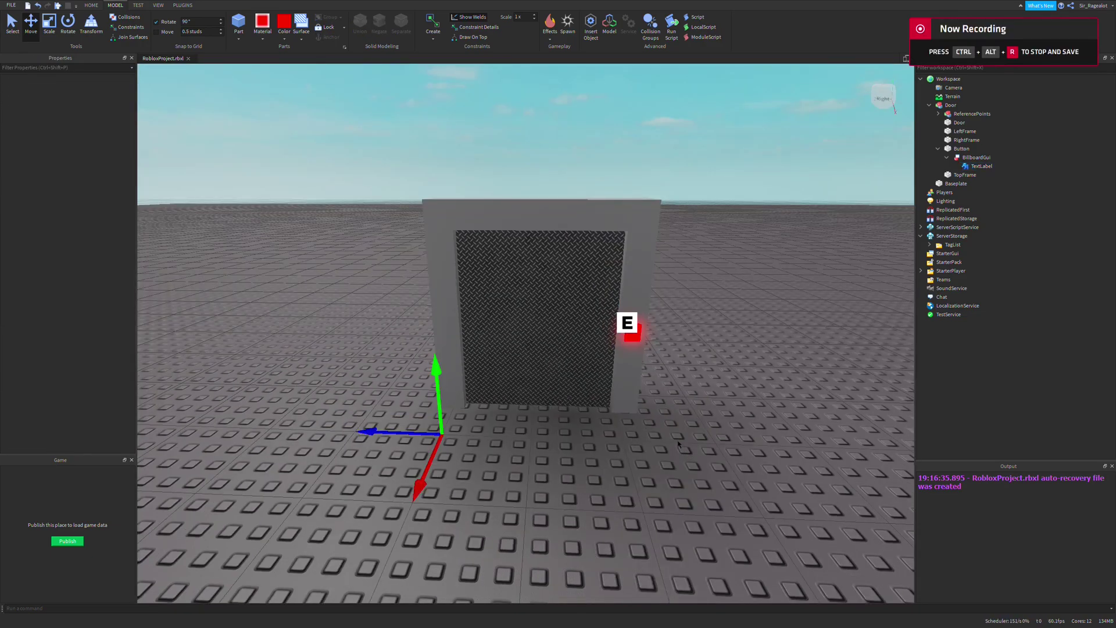
Insert a RemoteEvent into ReplicatedStorage and name it ToggleDoorState.
right_drag(678, 443, 610, 419)
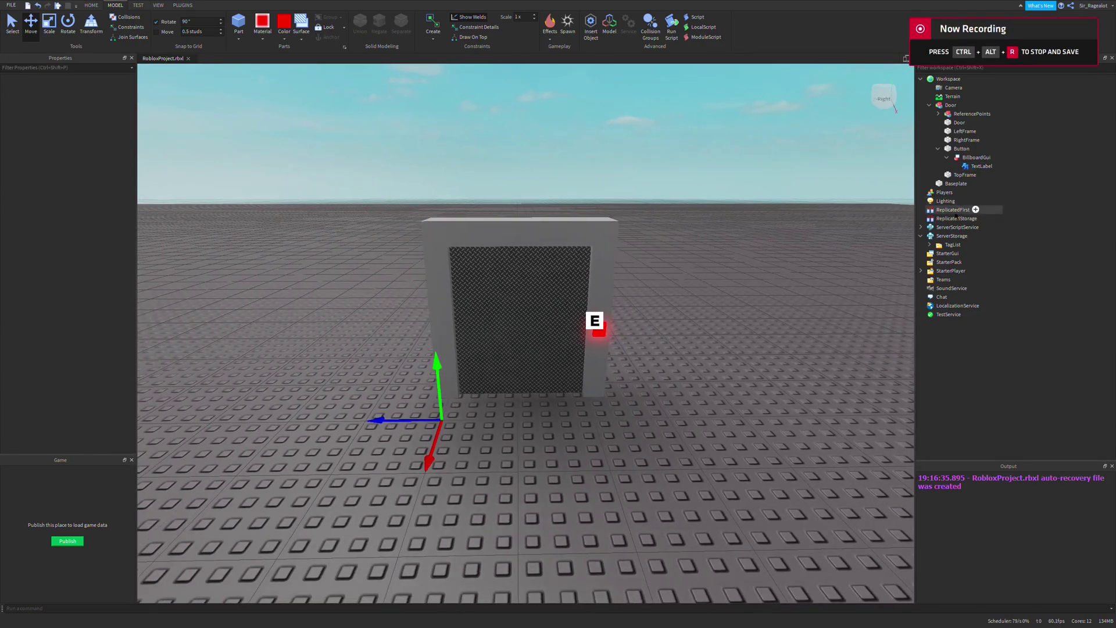
mouse_move(957, 218)
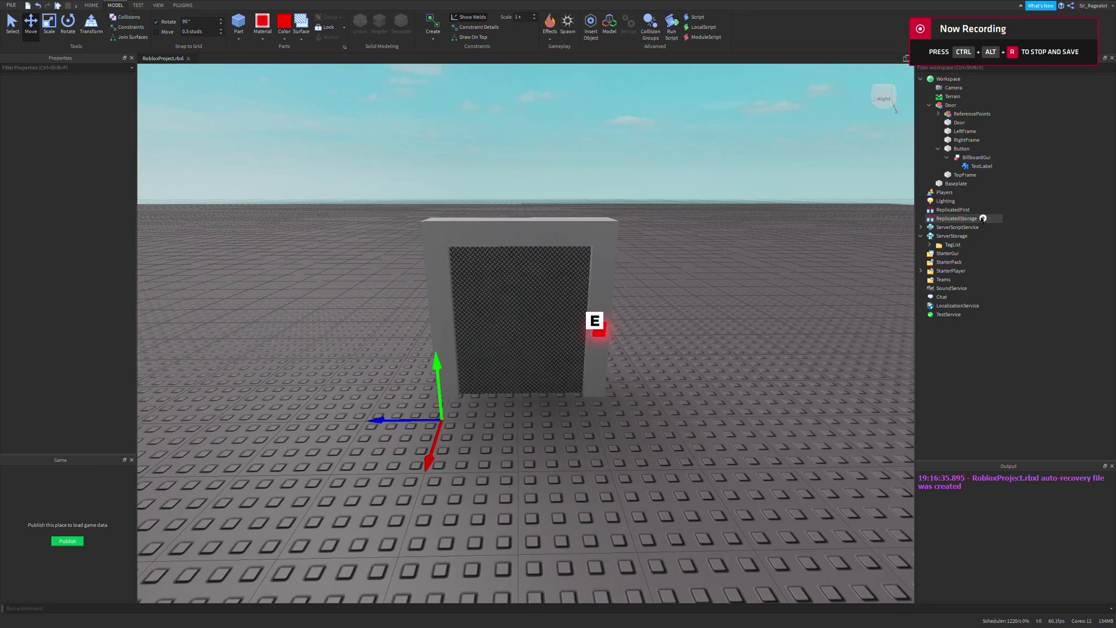
click(984, 218)
text(re)
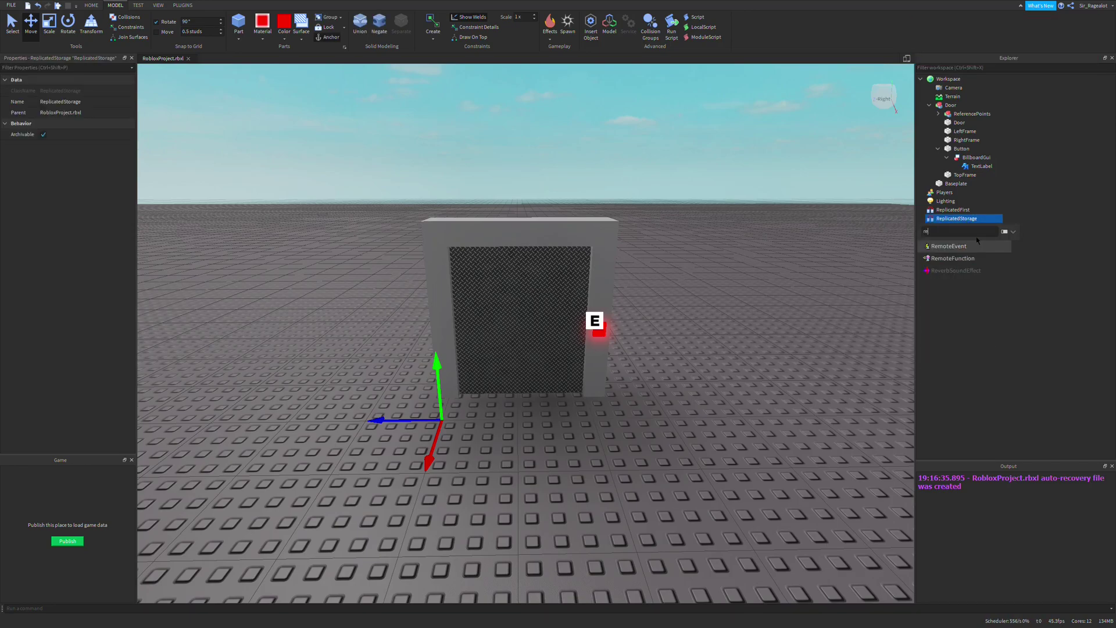
click(977, 244)
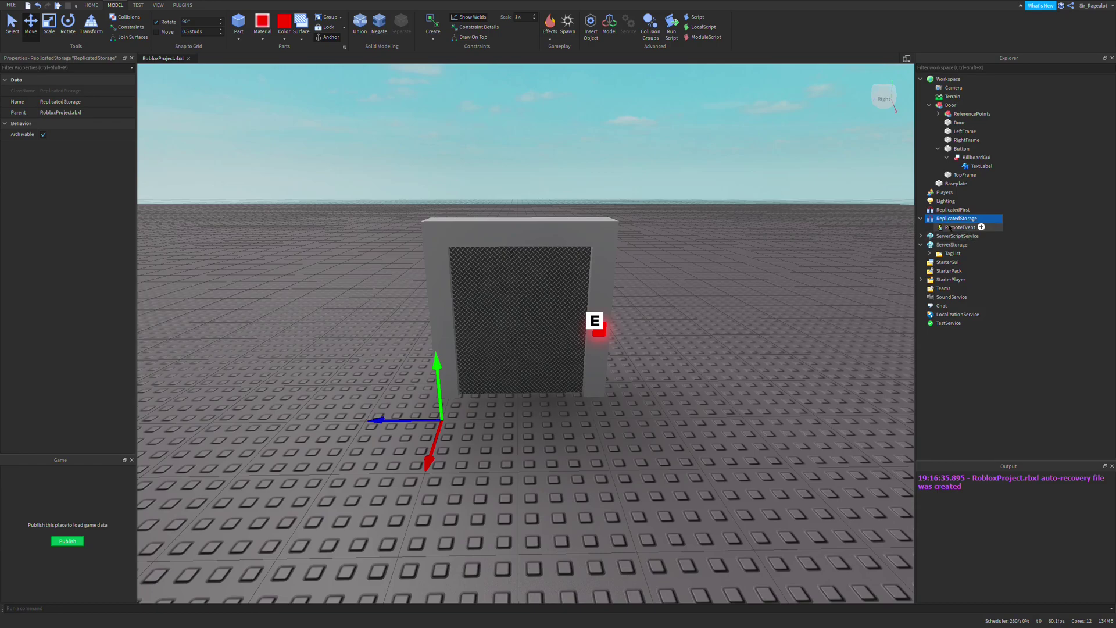
click(959, 227)
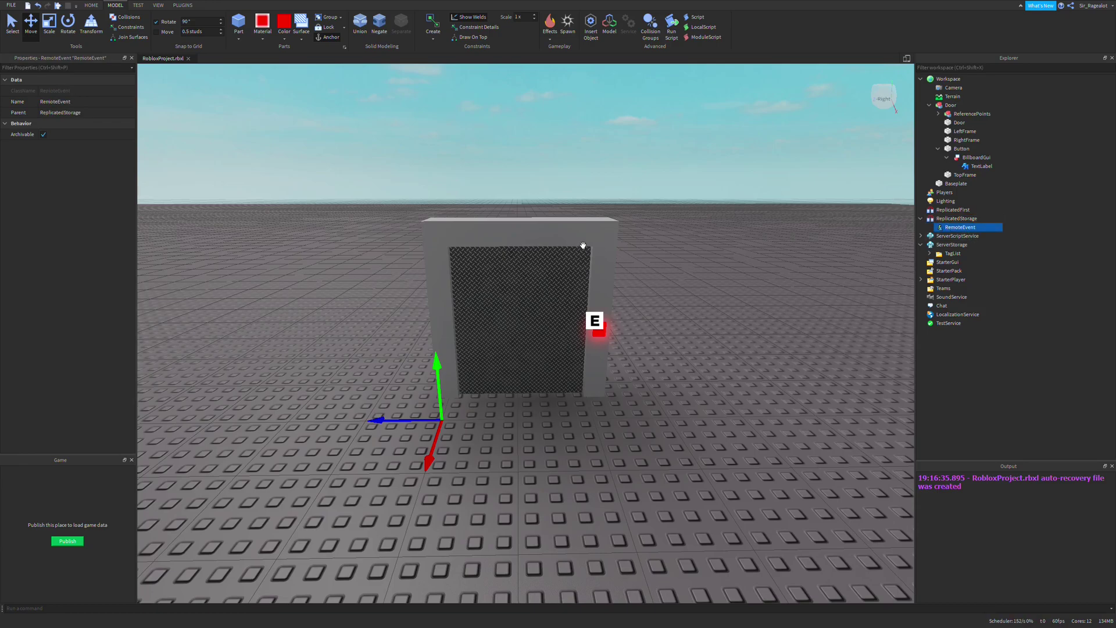
key(a)
click(85, 102)
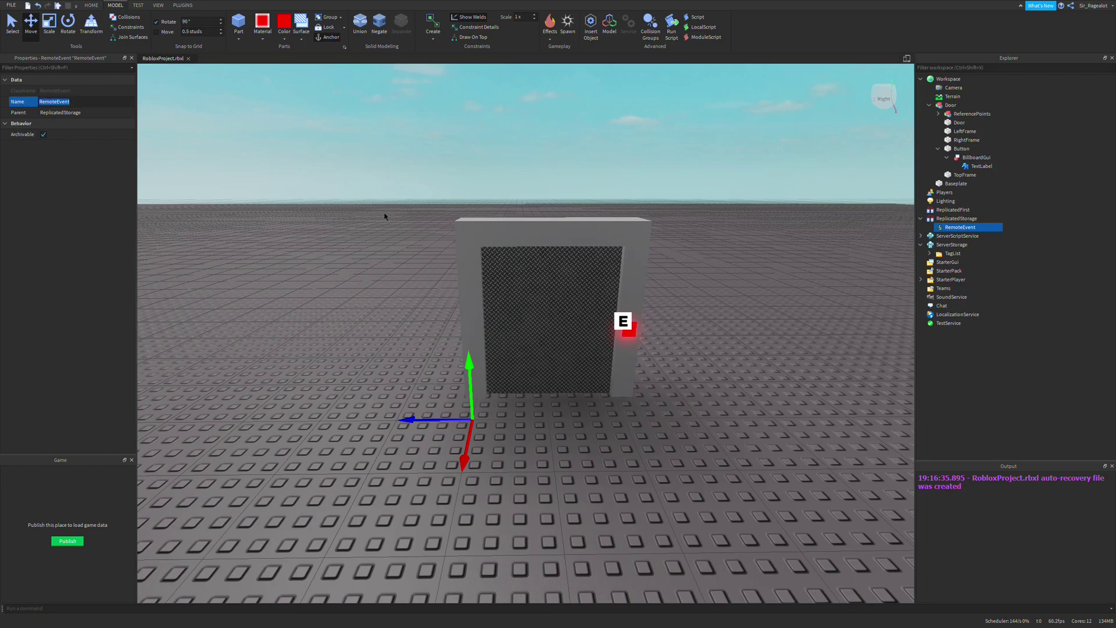
text(ToggleDoorE)
key(Return)
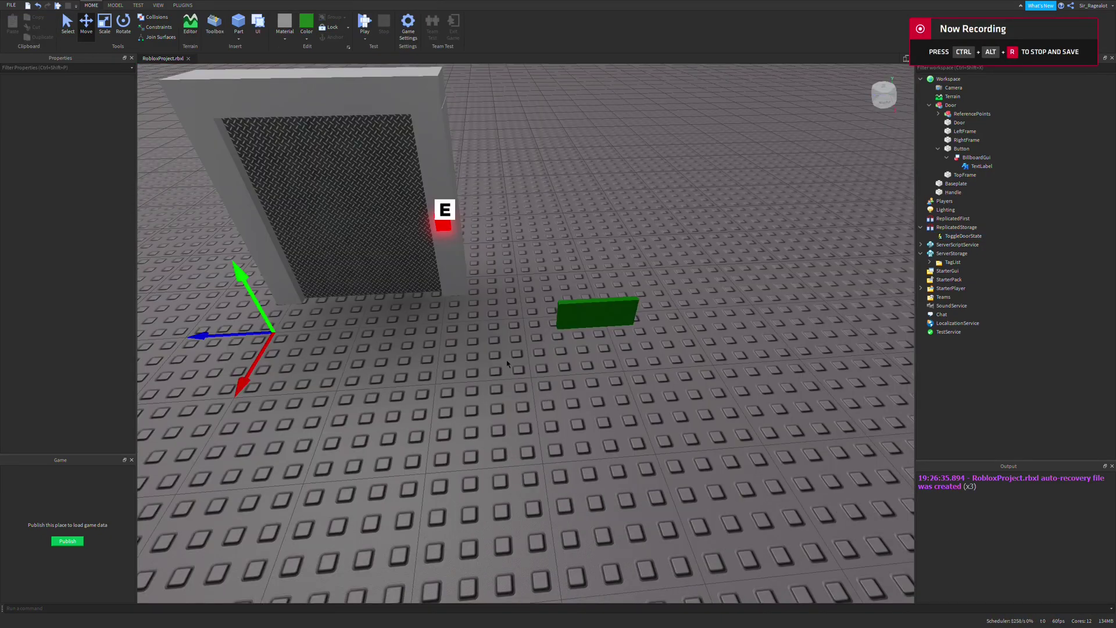
Nudge the green Handle part along its Z axis and confirm it sits directly in Workspace.
mouse_move(497, 373)
right_down()
mouse_move(510, 360)
mouse_move(548, 357)
right_up()
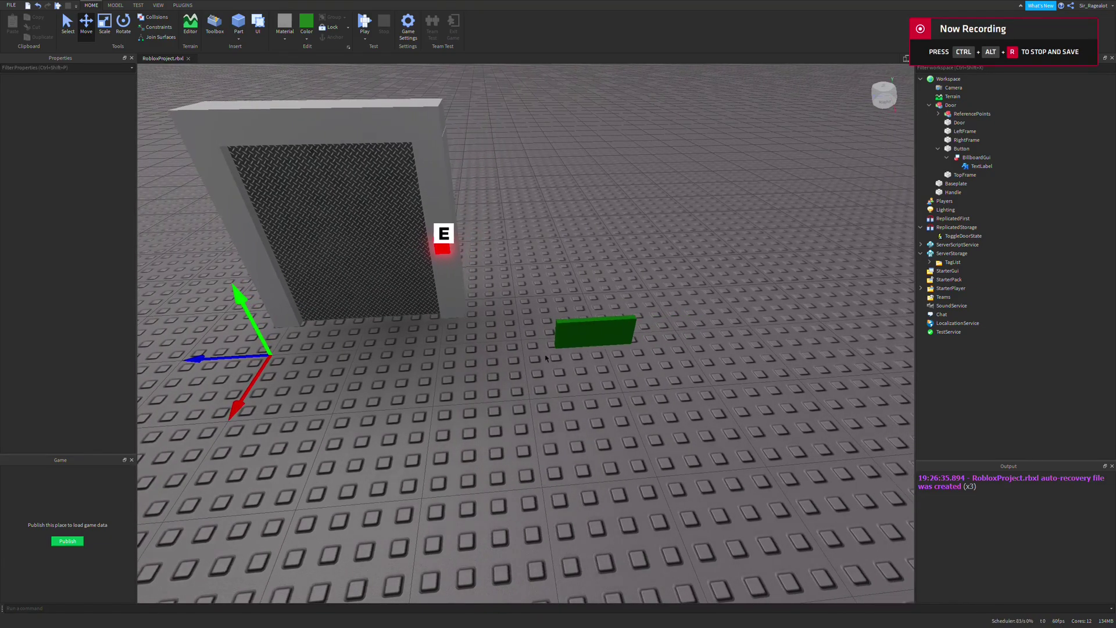
click(579, 329)
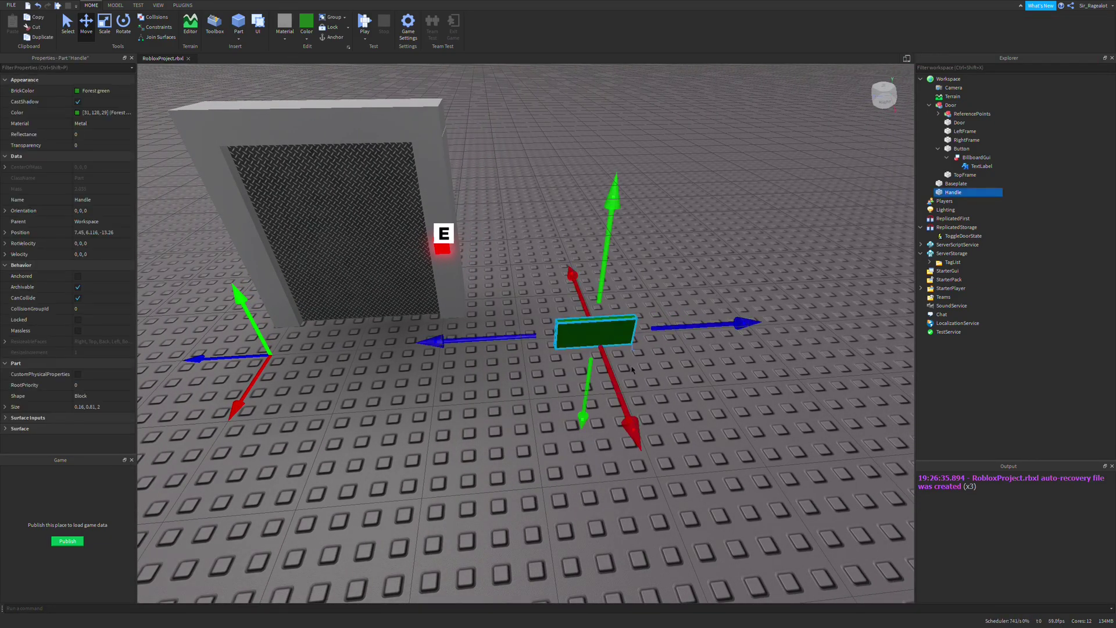
drag(660, 328, 668, 328)
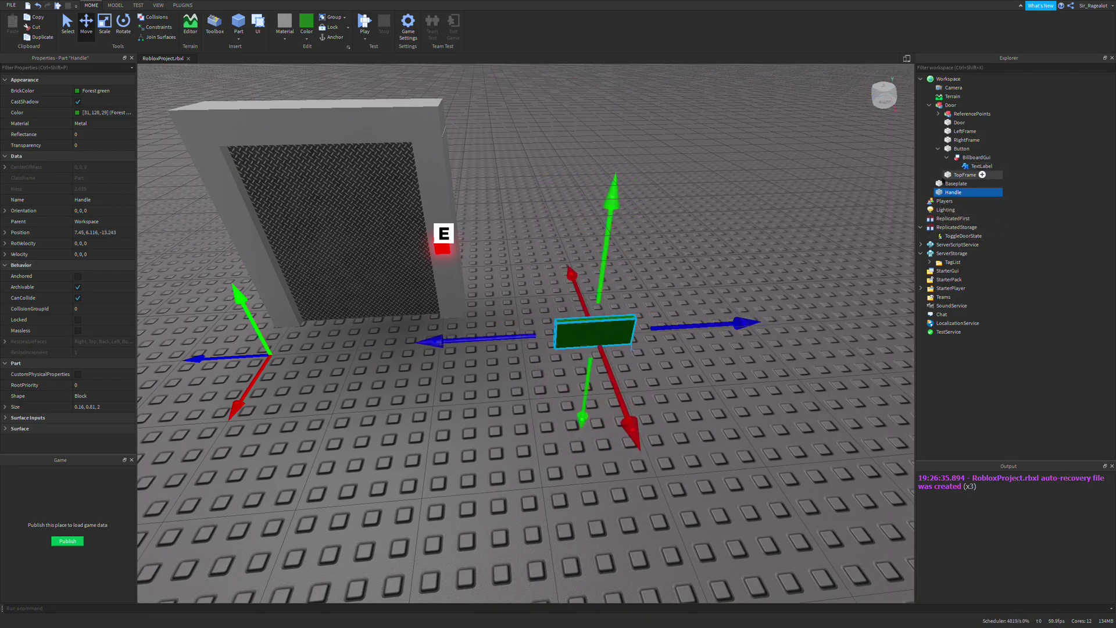
click(959, 183)
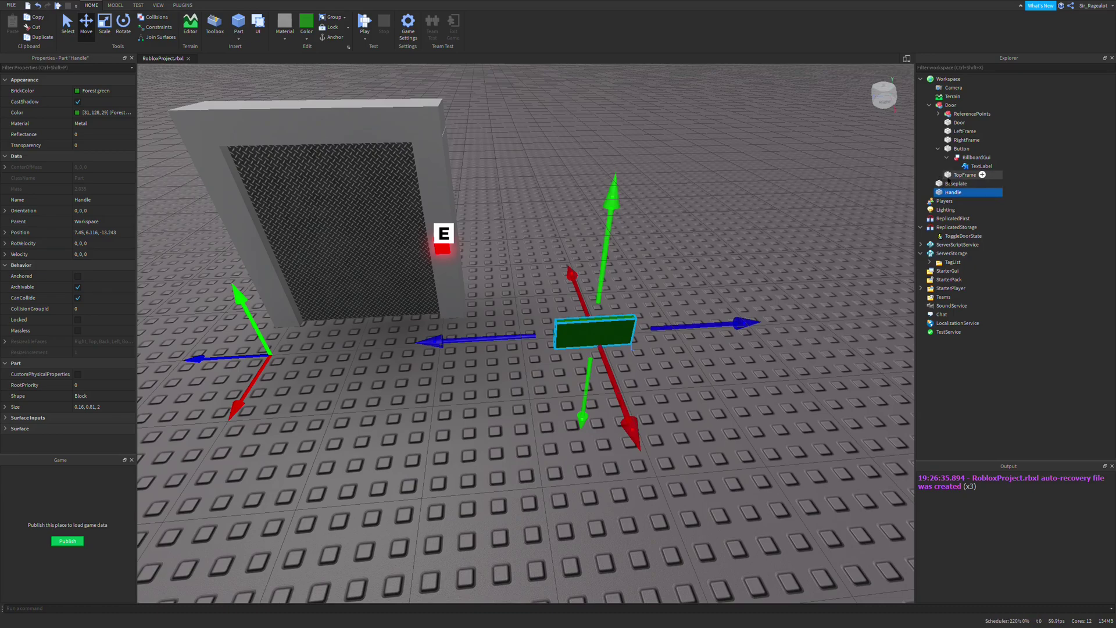
click(955, 191)
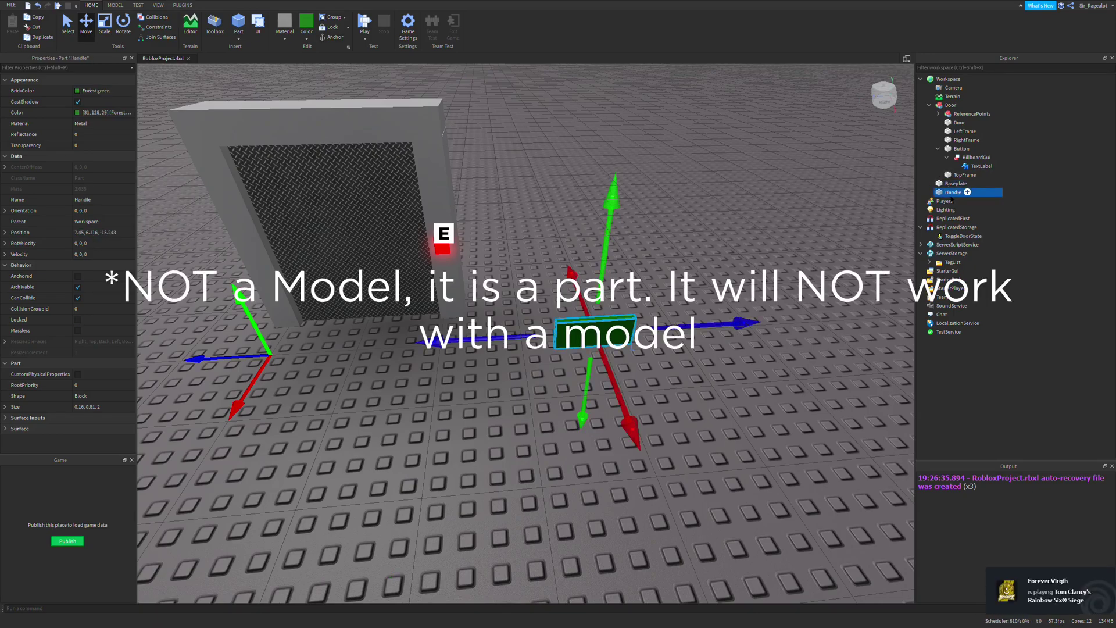
Rename the Tool inside StarterPack to KeyCard.
click(968, 279)
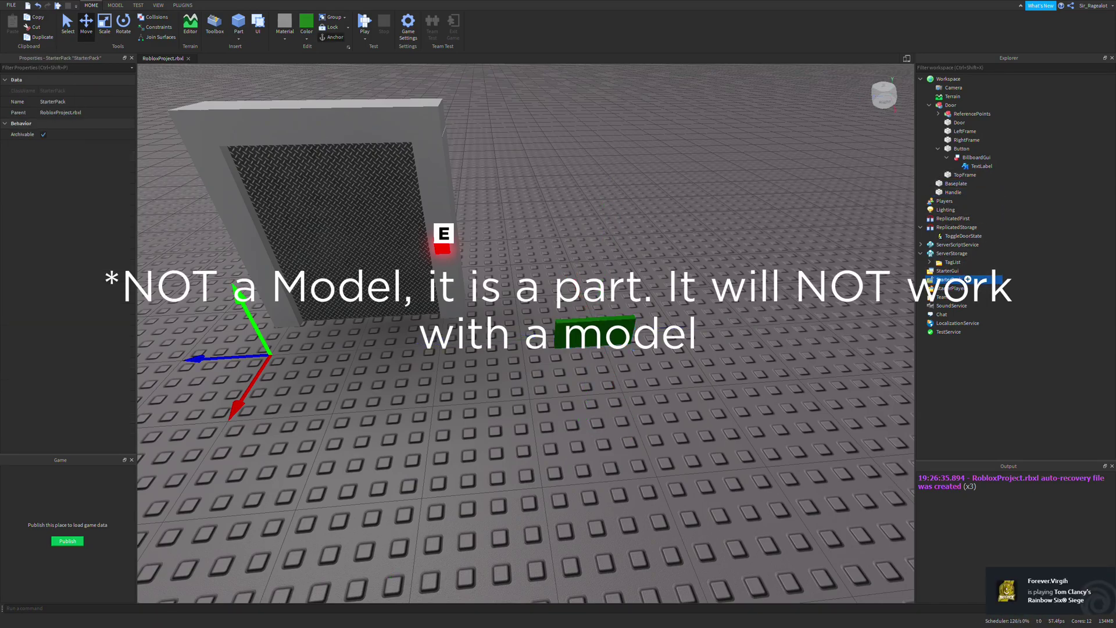
click(930, 279)
click(951, 287)
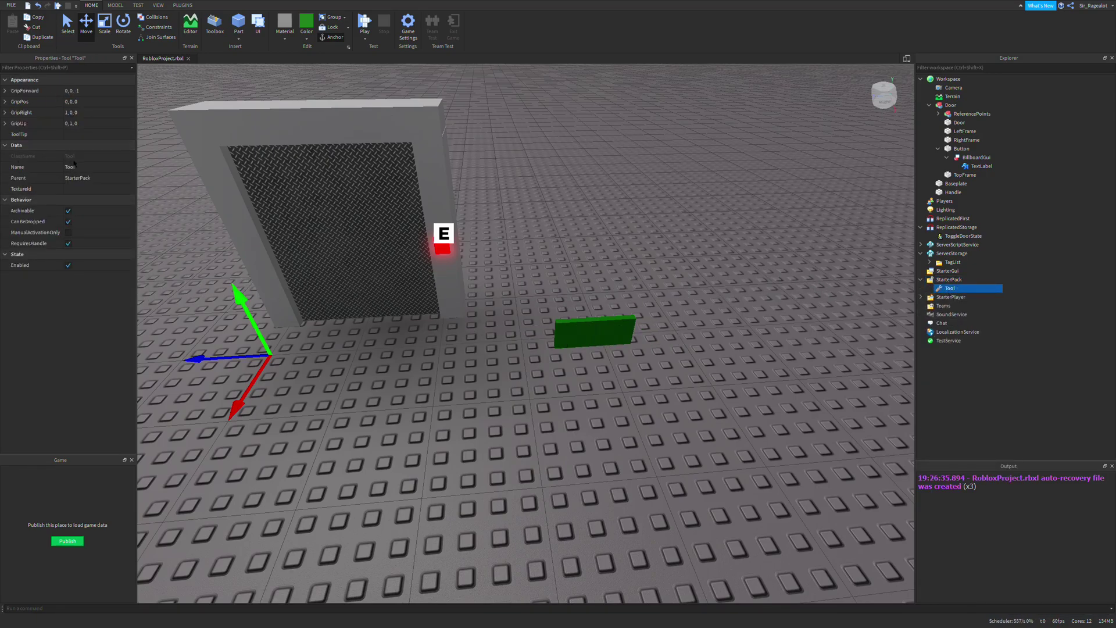
text(KeyCard)
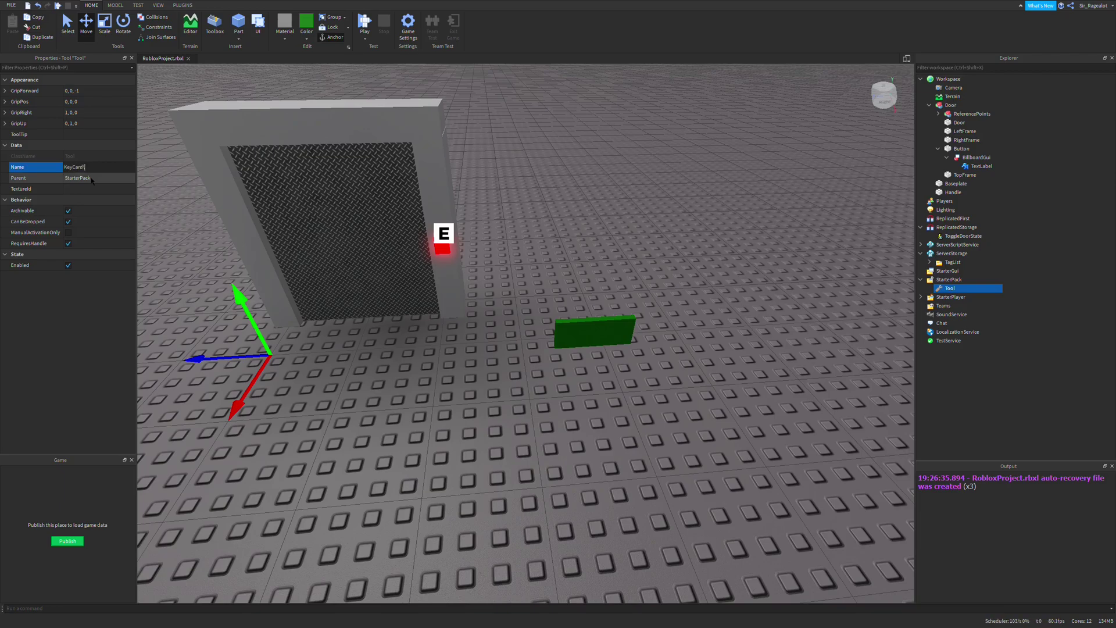
key(Return)
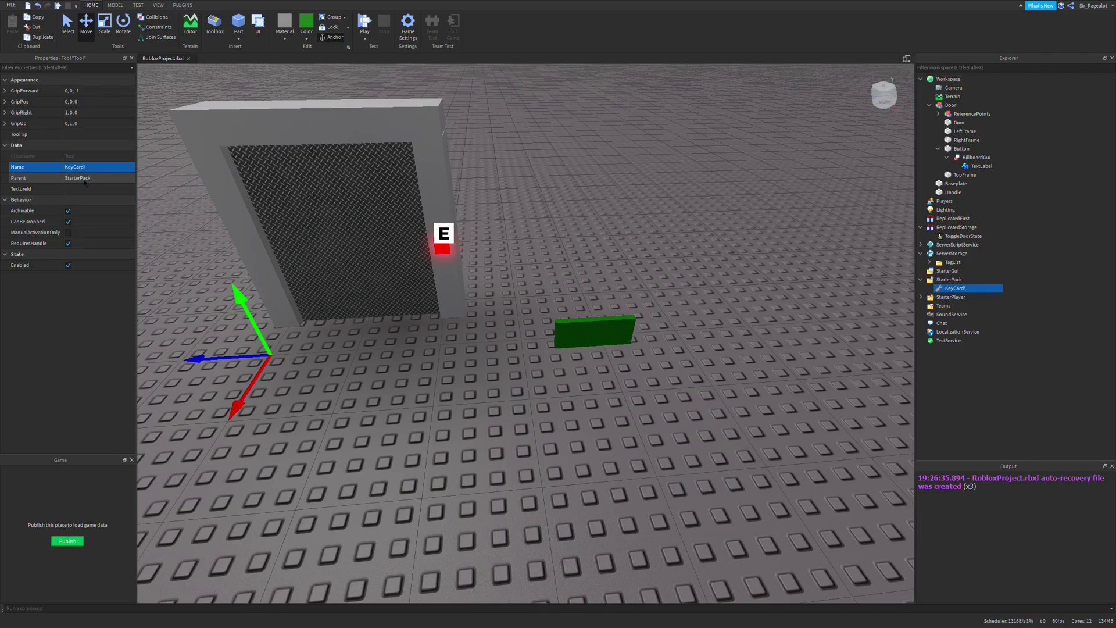
click(96, 167)
key(Return)
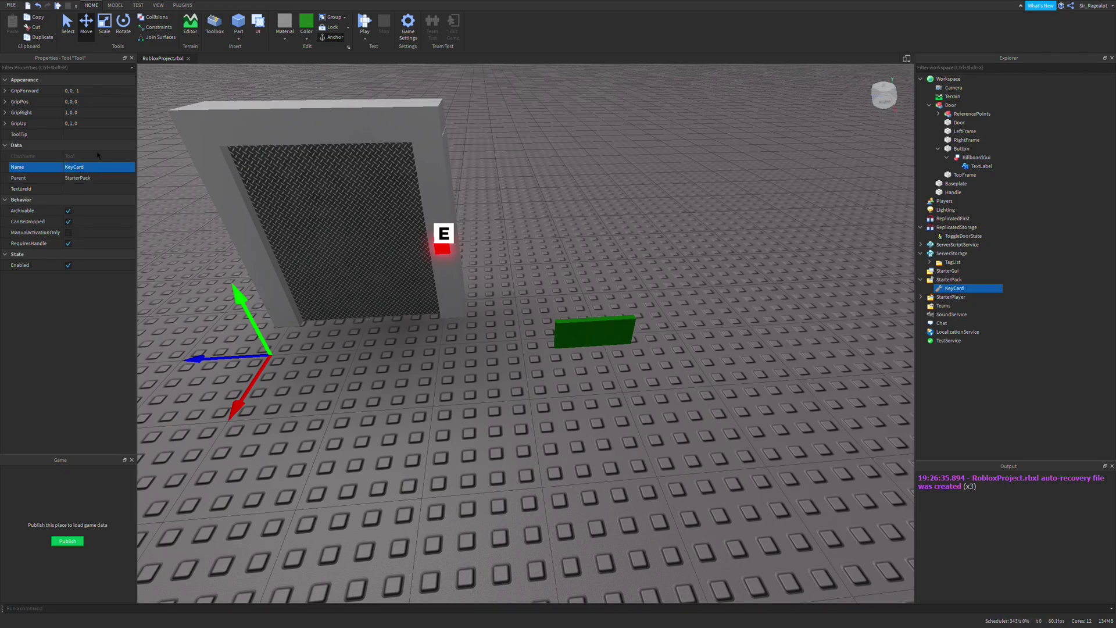
Move the Handle part into the KeyCard tool and start adding a child object to it.
click(955, 192)
drag(954, 193, 955, 279)
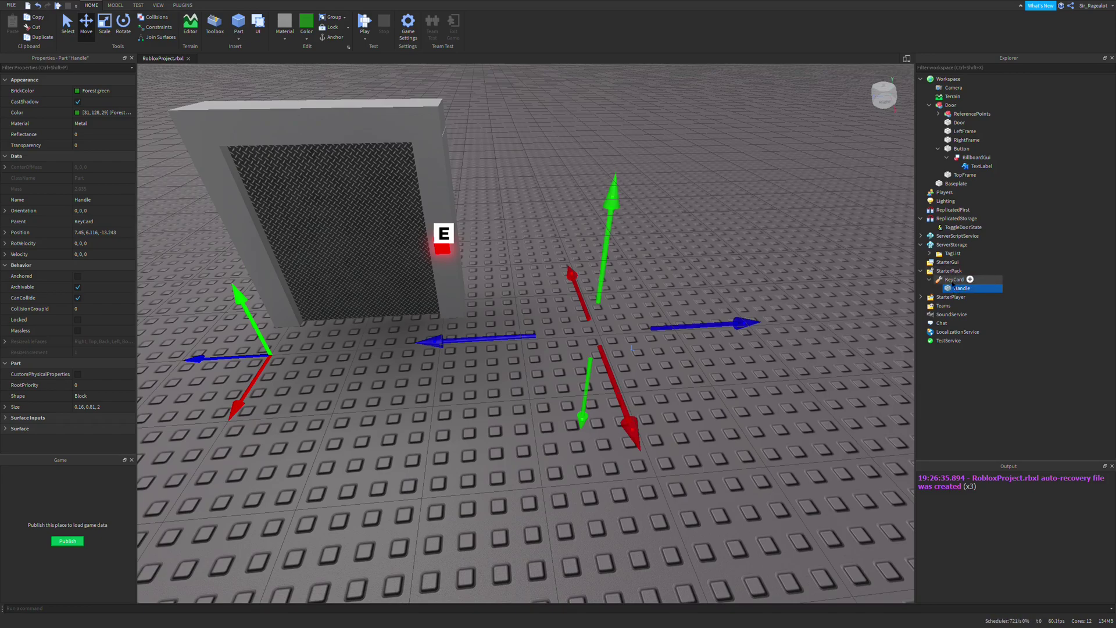
click(955, 279)
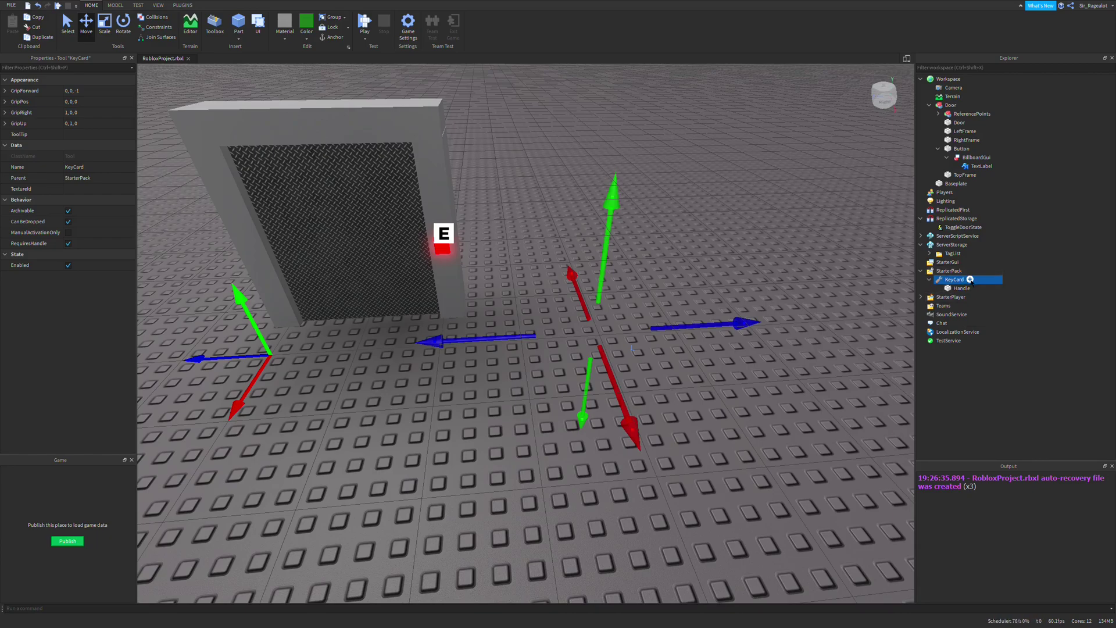
click(970, 278)
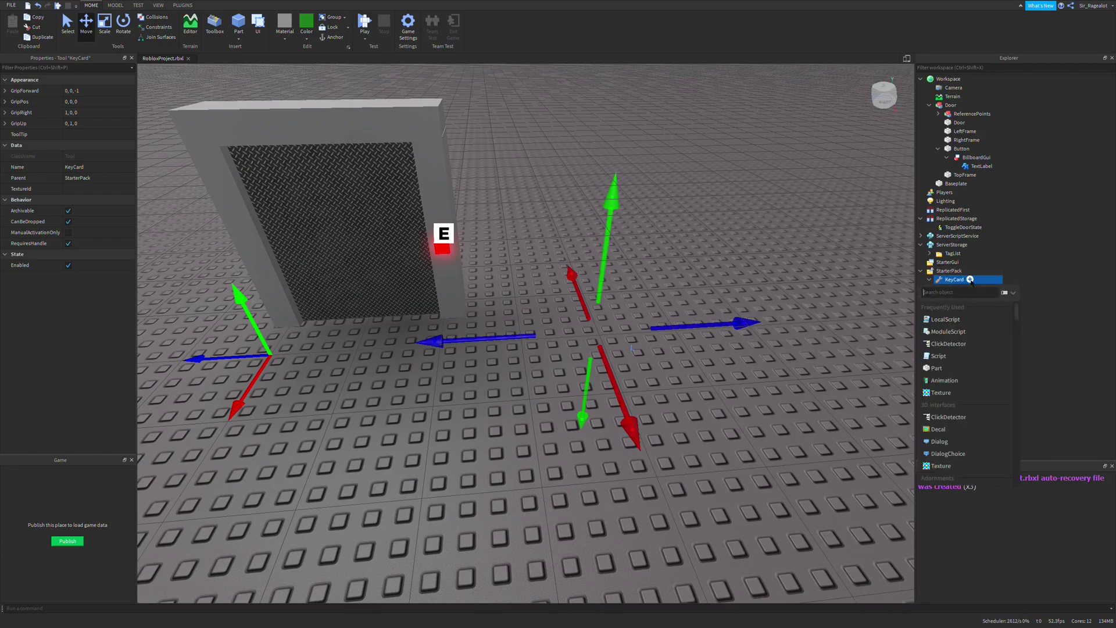
Add a LocalScript to KeyCard and name it KeyCardHandler.
click(945, 319)
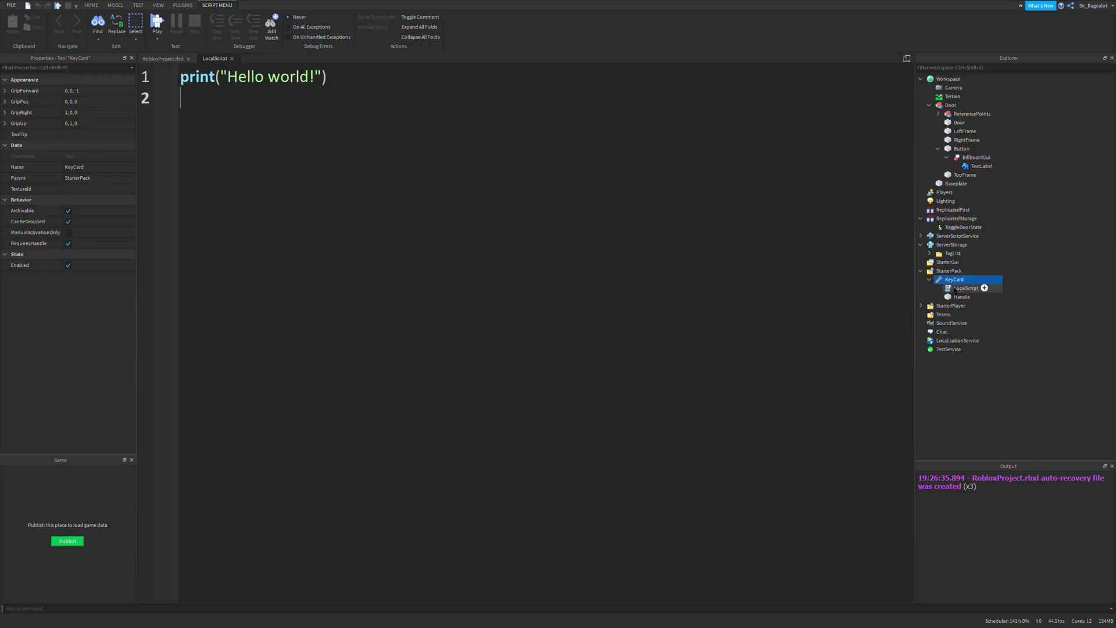
click(959, 287)
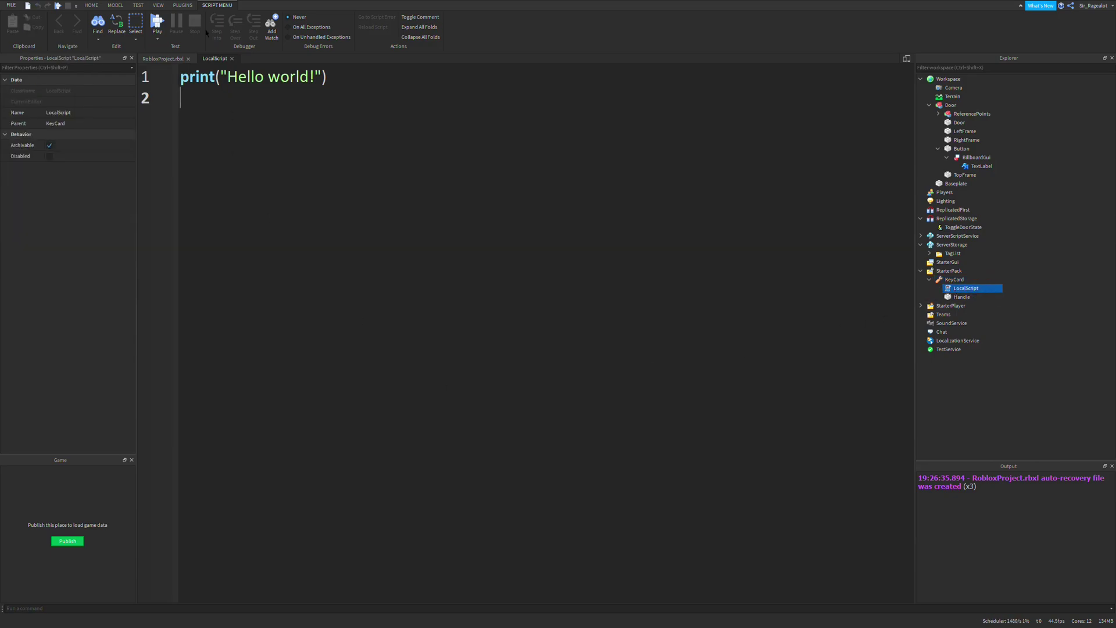
click(58, 112)
text(KeyCardHandler)
key(Return)
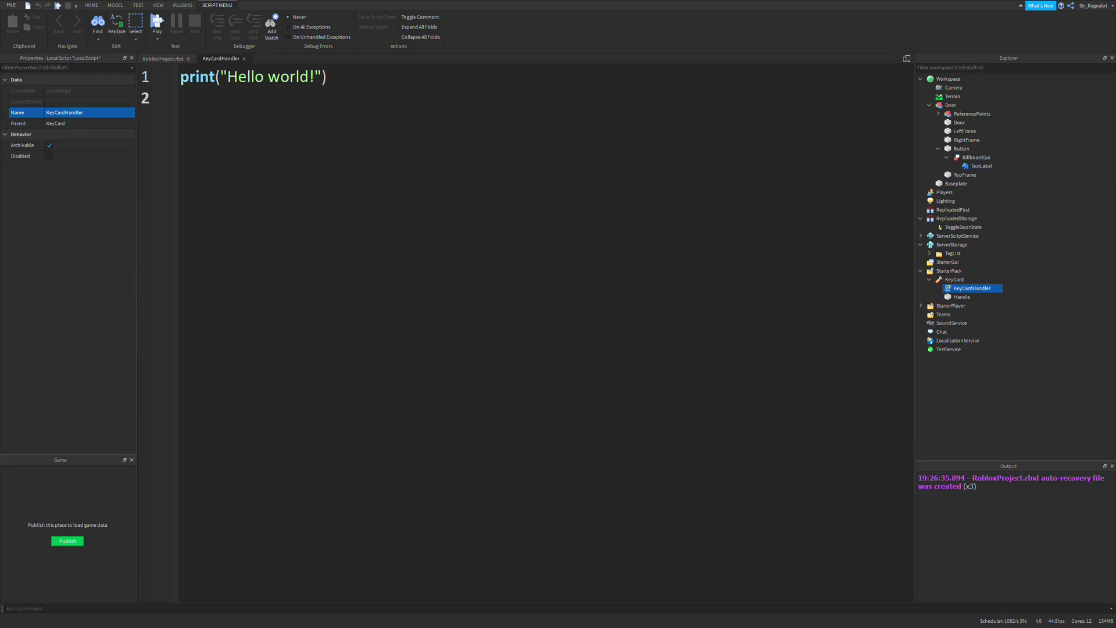
Replace the default print with local contextActionService = game:GetService("ContextActionService").
key(ctrl+a)
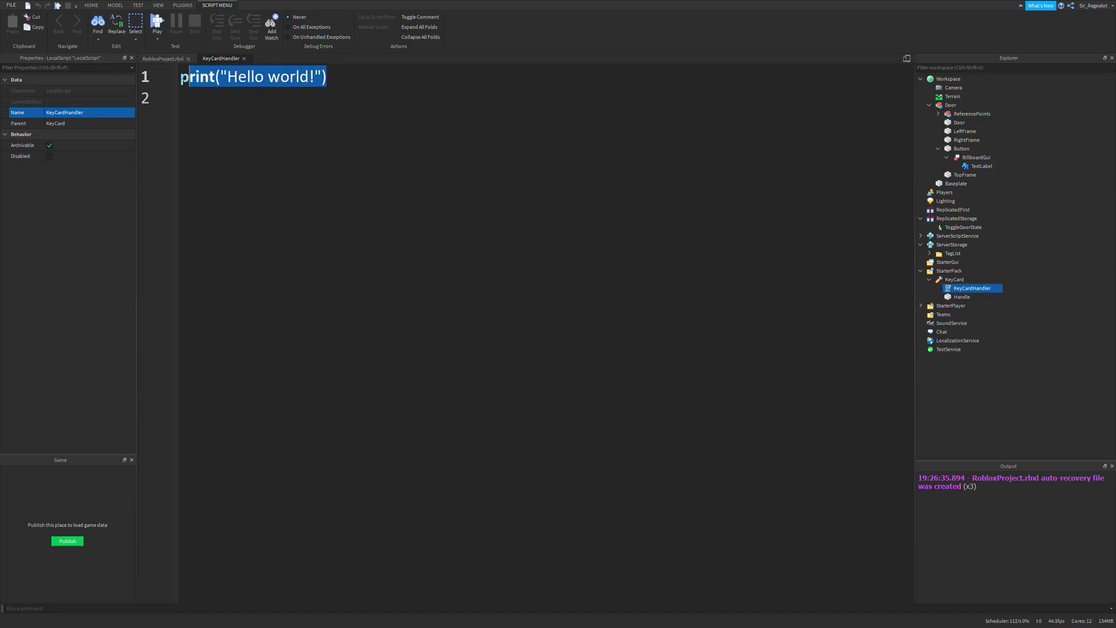
text(local a)
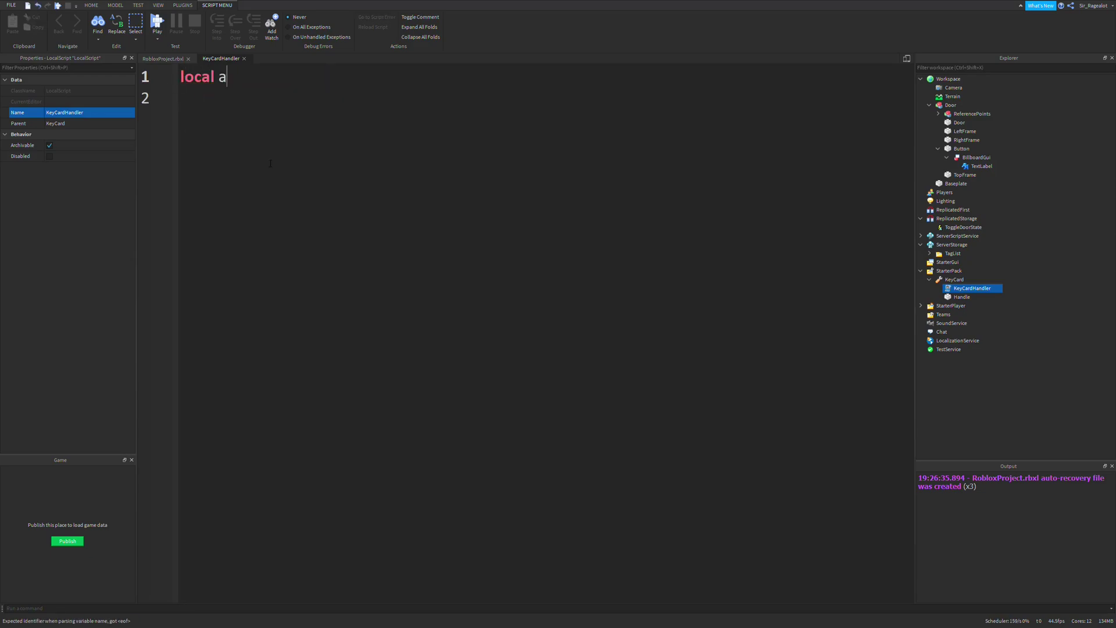
key(BackSpace)
text(contextActionService = gme)
key(BackSpace)
key(BackSpace)
text(ame:GetSE)
key(BackSpace)
text(er)
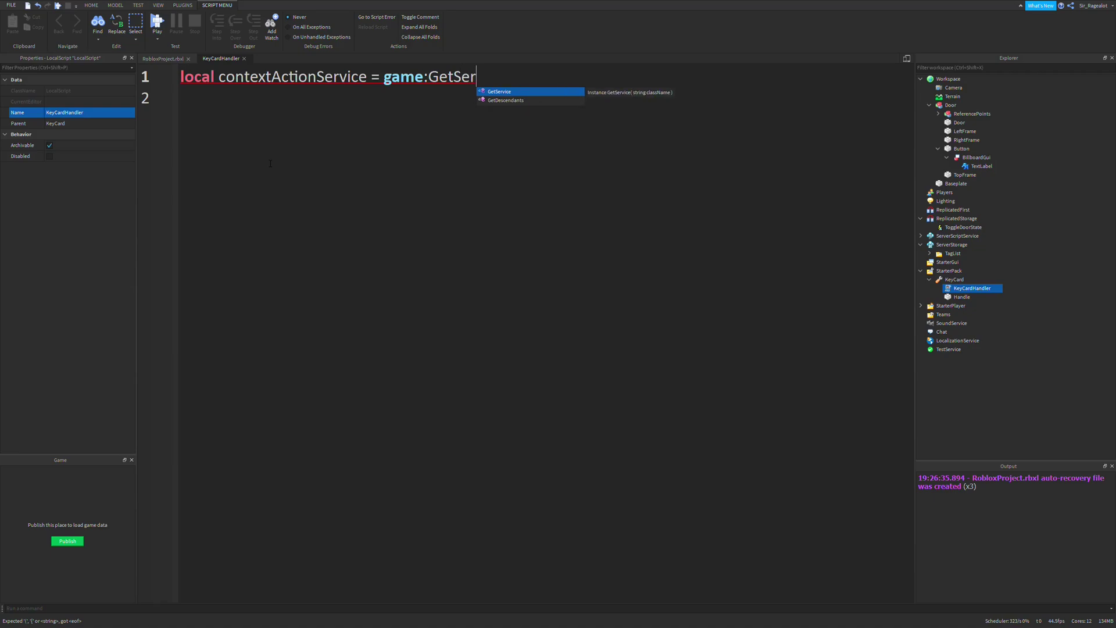
text(vice()
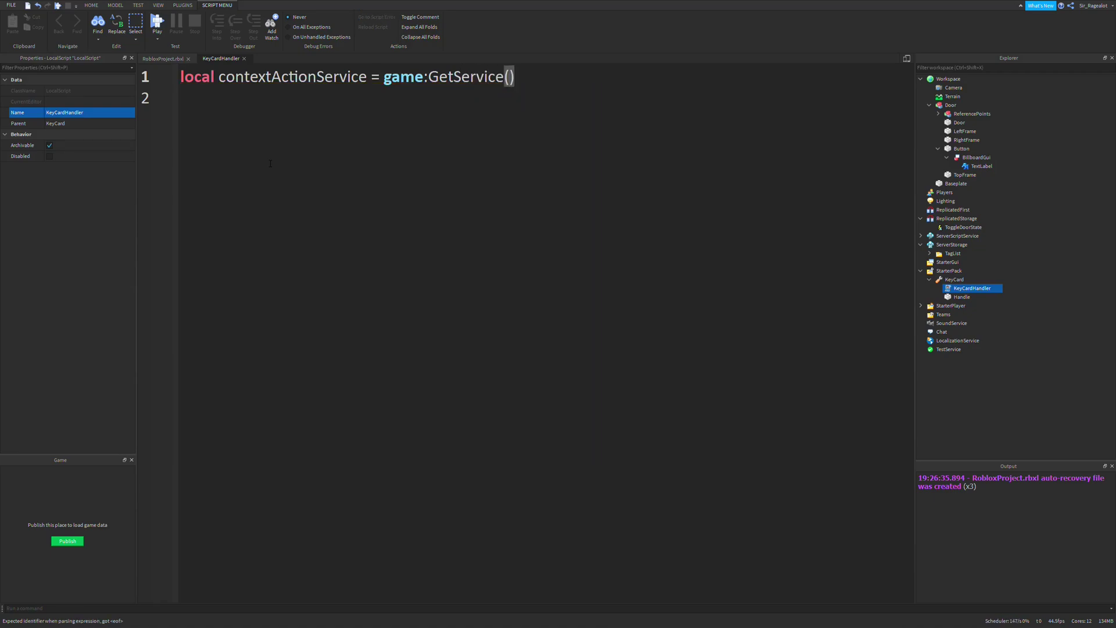
text(")
text(Contrx)
key(BackSpace)
key(BackSpace)
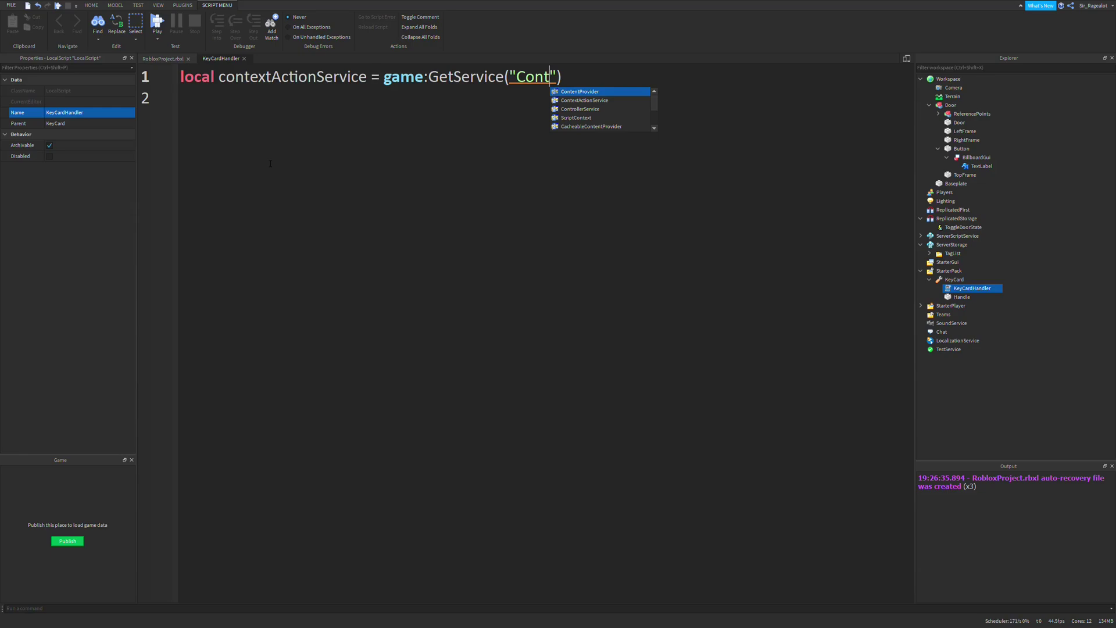
text(ext)
key(Menu)
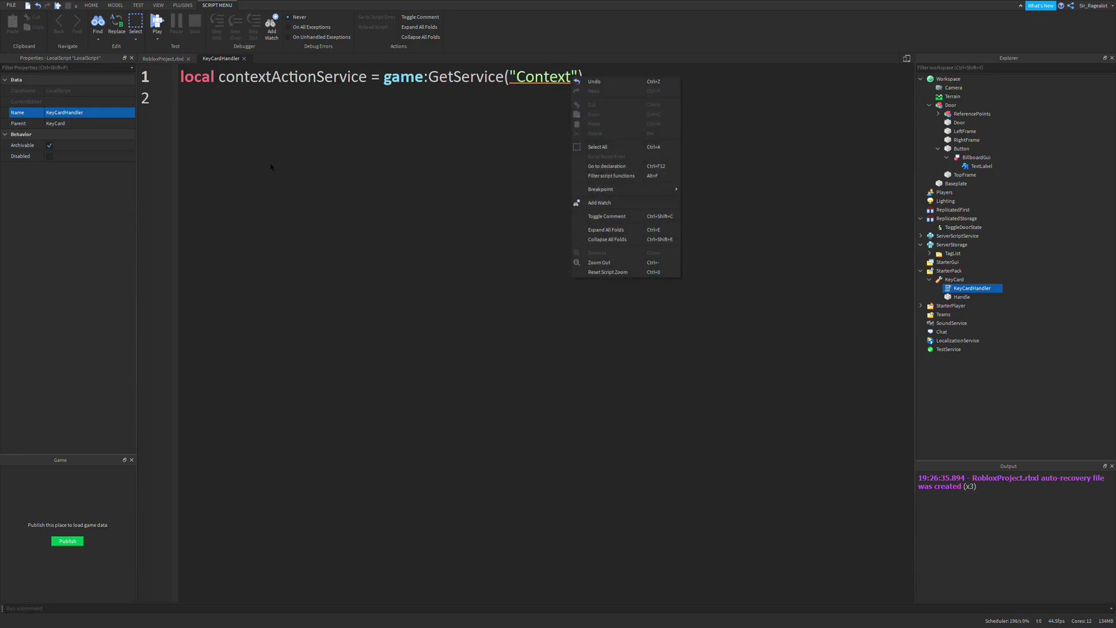
key(Escape)
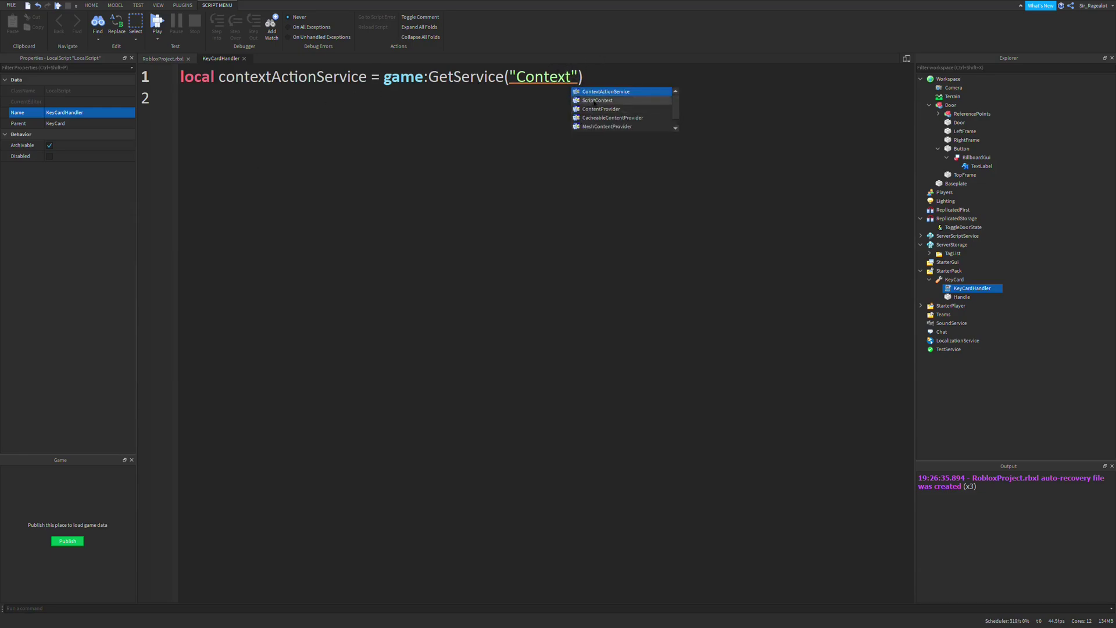
key(Tab)
key(End)
key(Return)
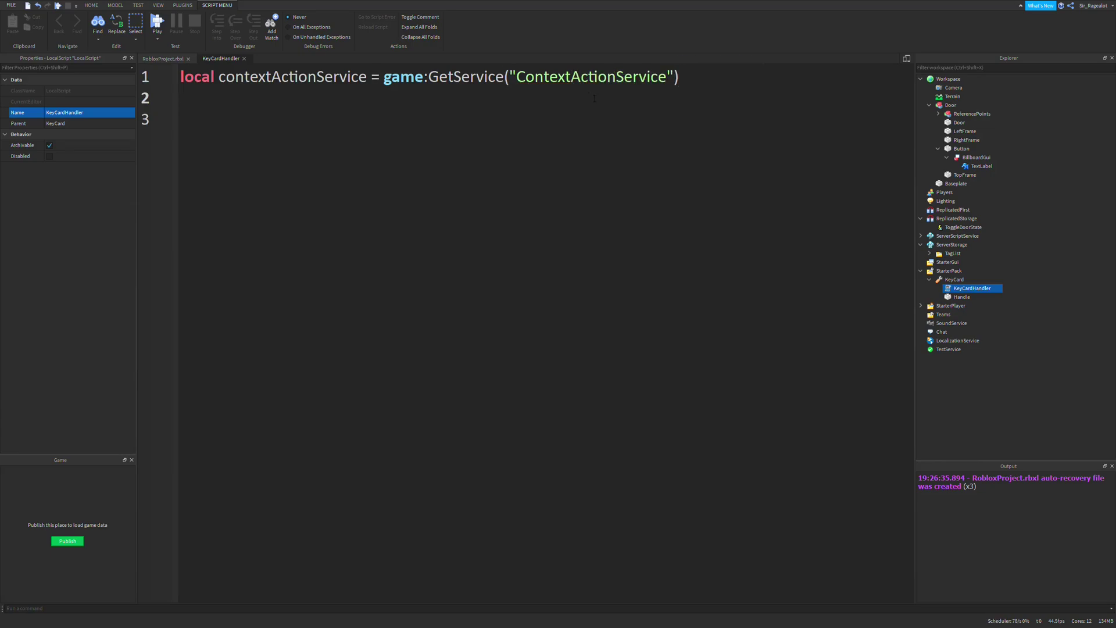
text(local keycard = sc)
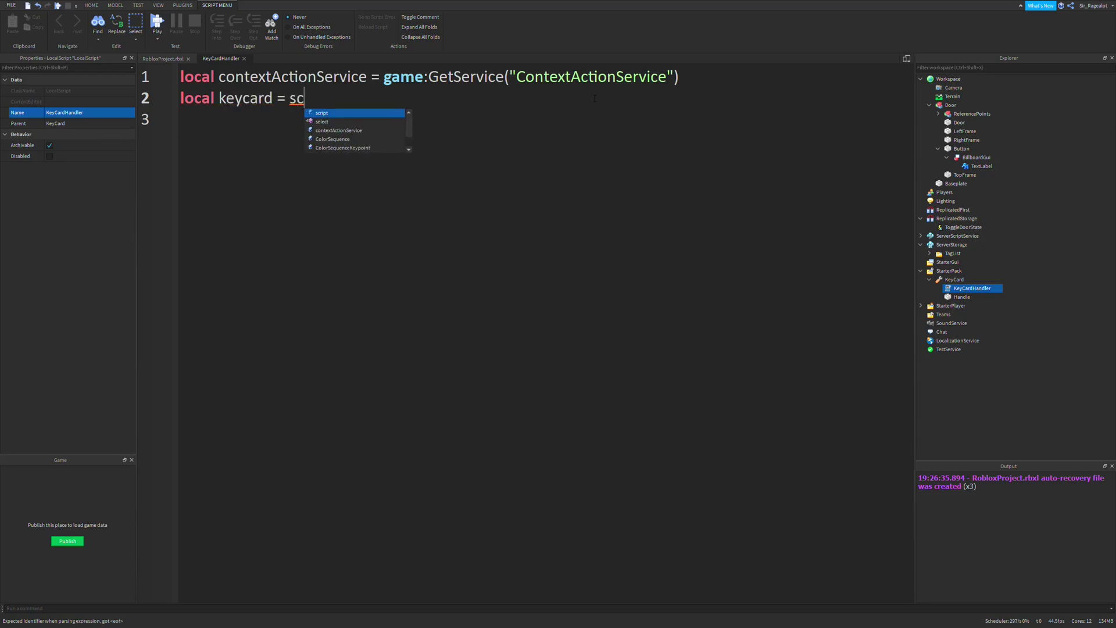
text(ript.Parent)
Declare keycard as script.Parent and toggleStateEvent via ReplicatedStorage:WaitForChild("ToggleDoorState"), with blank lines below.
key(Return)
text(local )
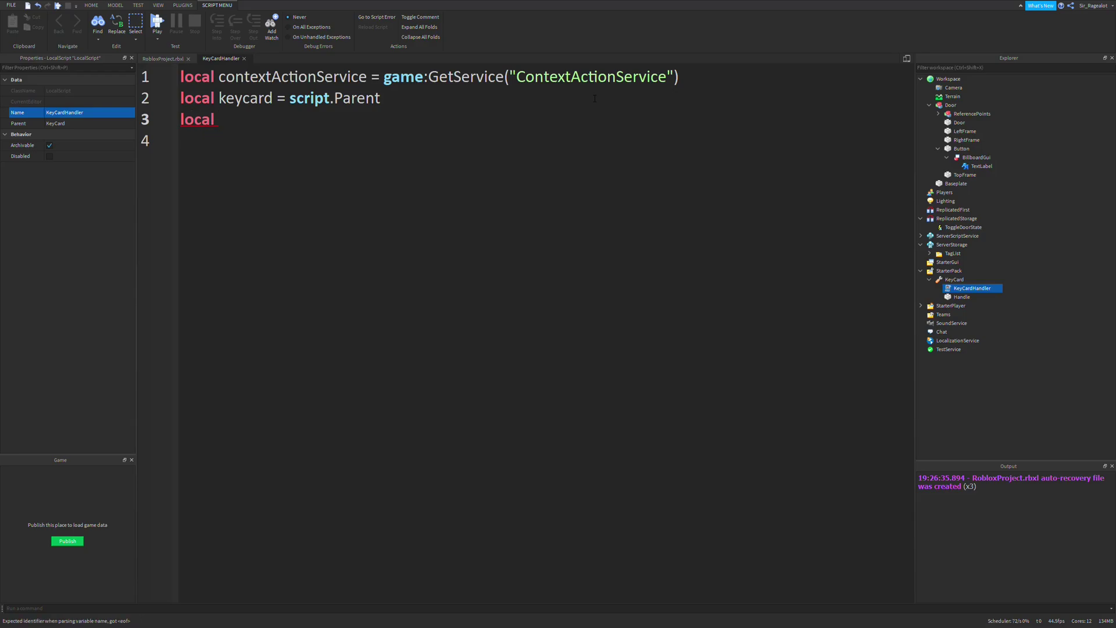
text(toggleStateEvent =)
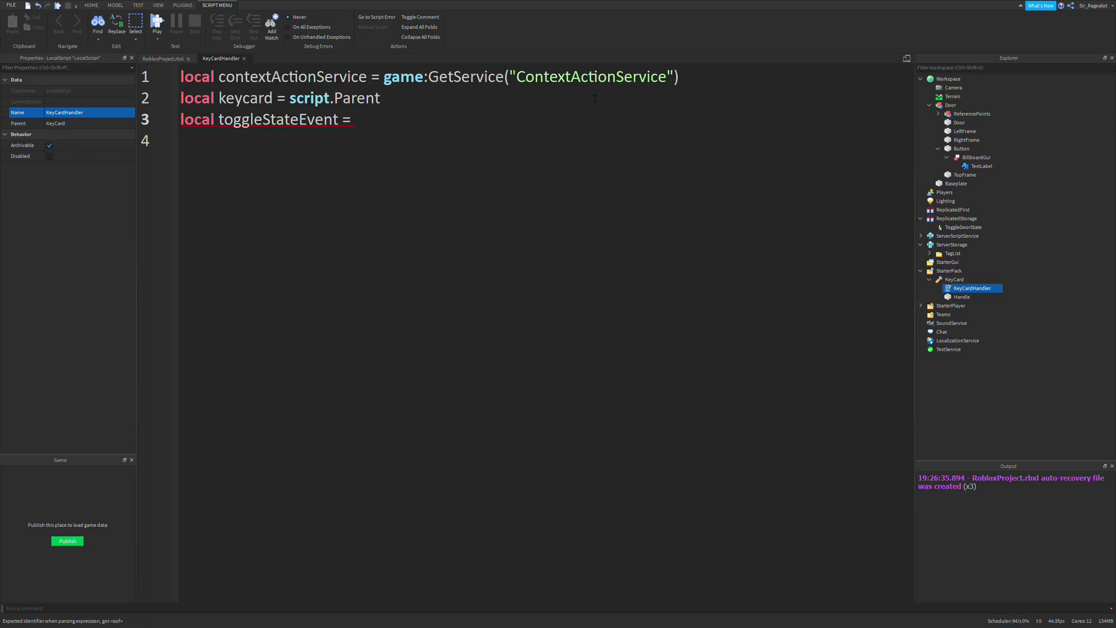
text( game.Rep)
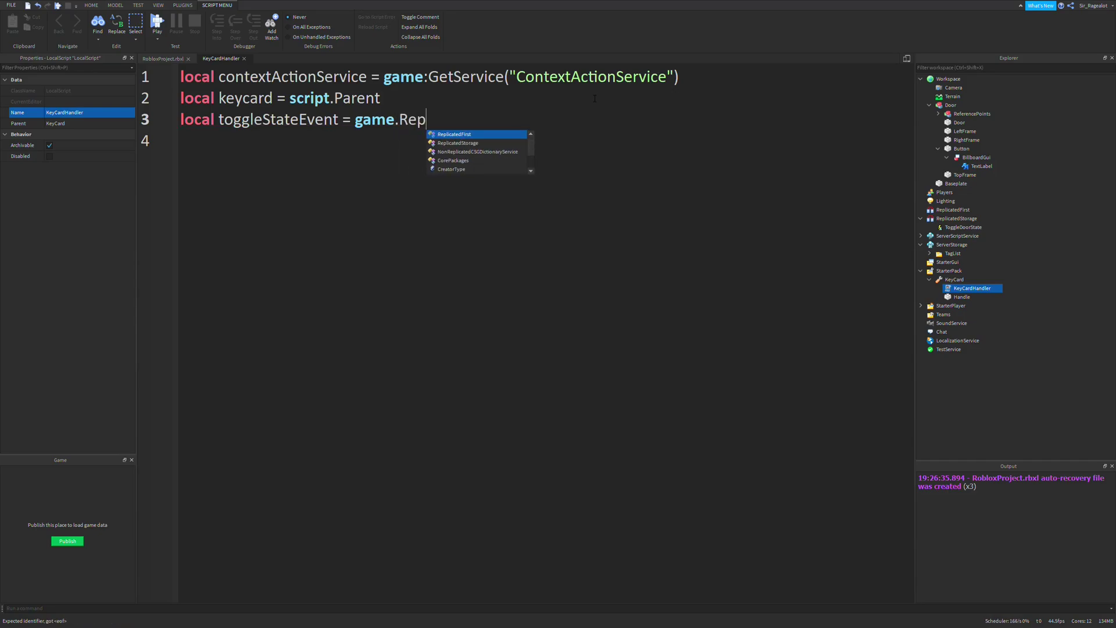
text(licatedStoarg)
key(BackSpace)
key(BackSpace)
key(BackSpace)
text(orage:WaitForChild("Tog)
key(Tab)
key(Right)
key(Right)
text(1)
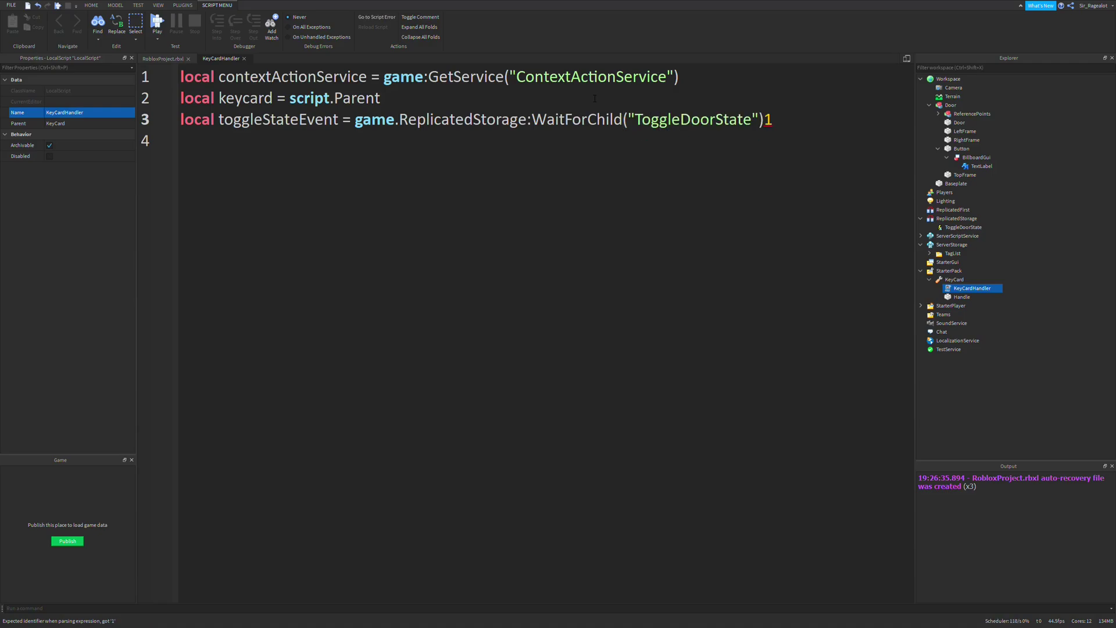
key(BackSpace)
key(Return)
key(Return)
text(local function toggleDoorState()
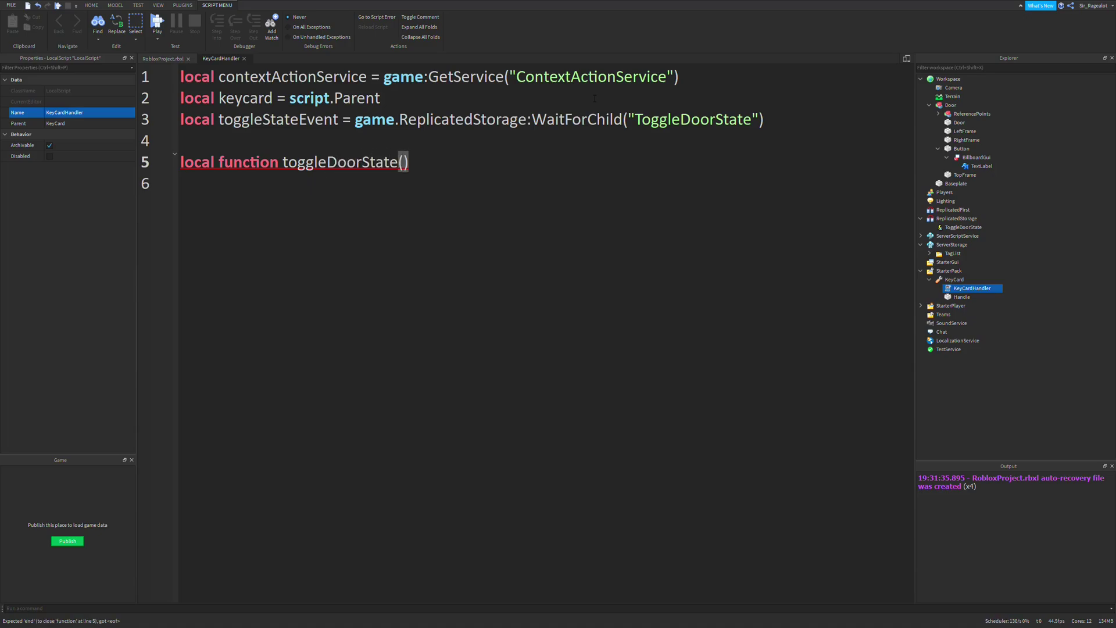
text(actionName,)
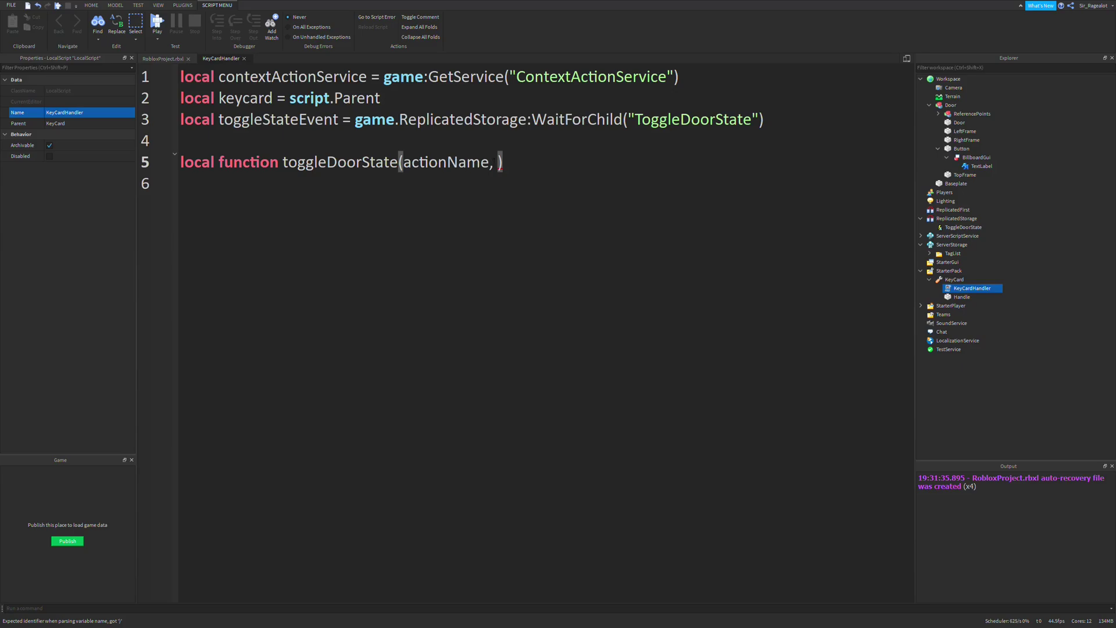
Write local function toggleDoorState(actionName, inputState, inputObject) with its closing end.
key(Right)
key(Left)
text(InputState, inputObject)
click(504, 162)
key(BackSpace)
text(i)
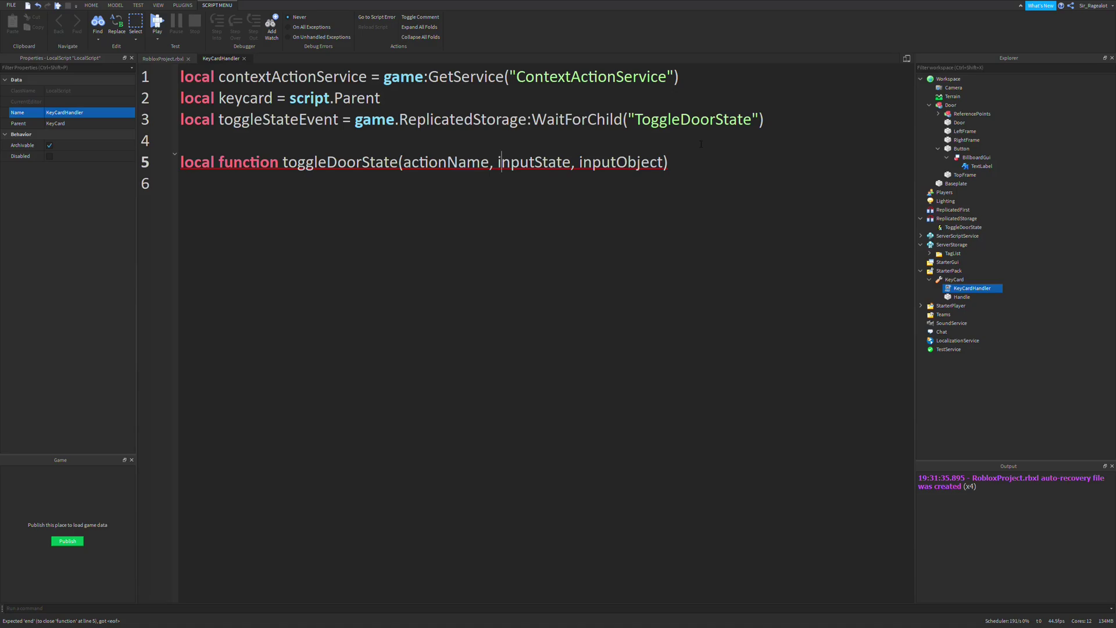
key(Return)
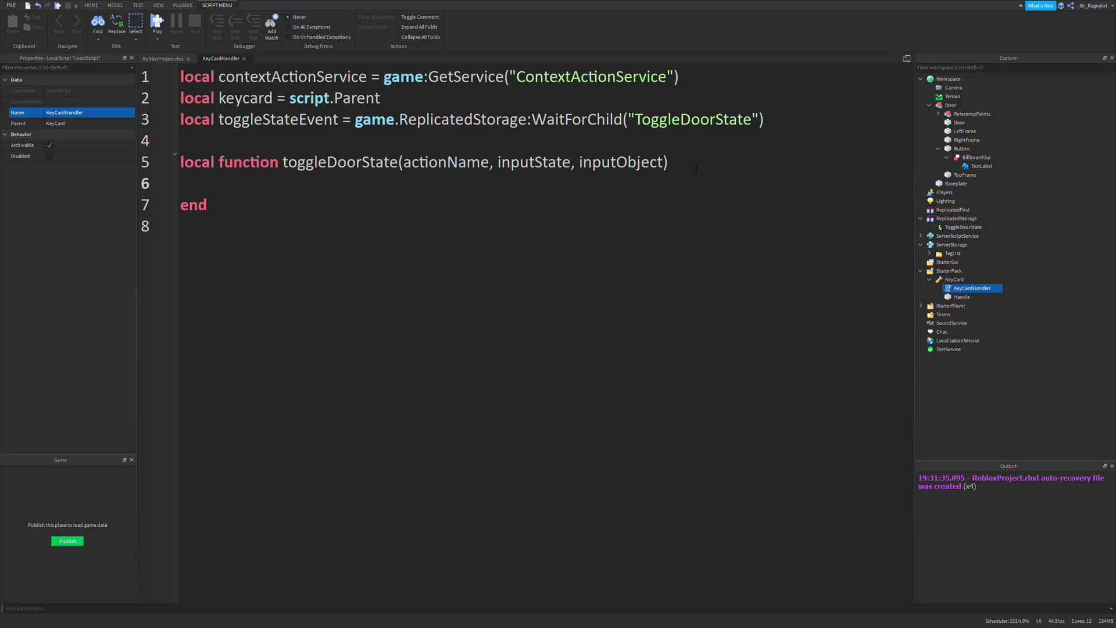
text(if )
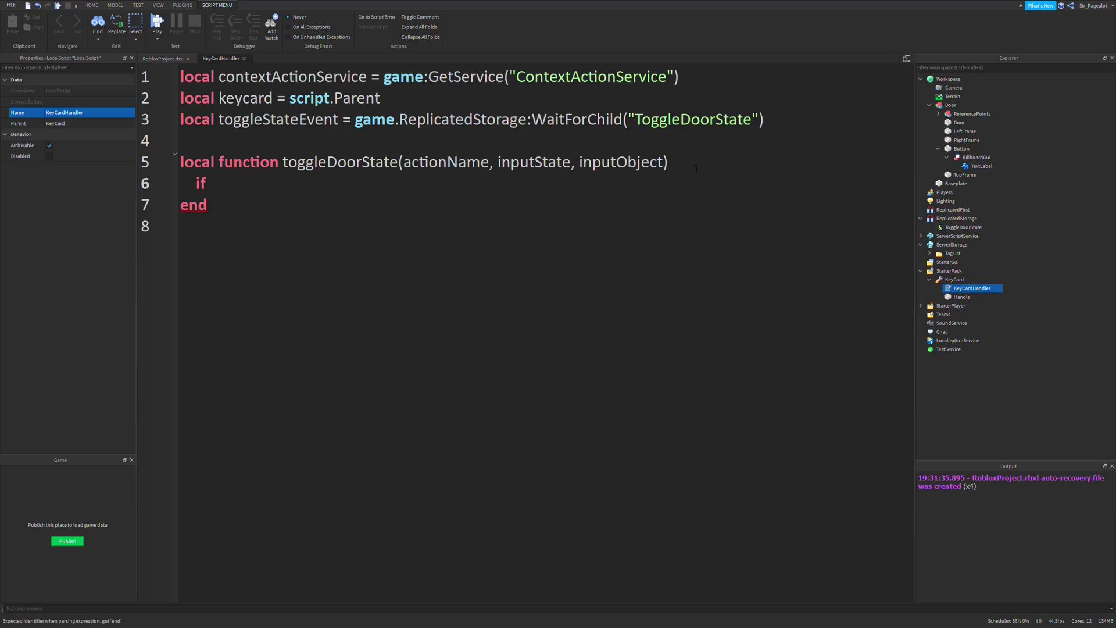
text(inputState)
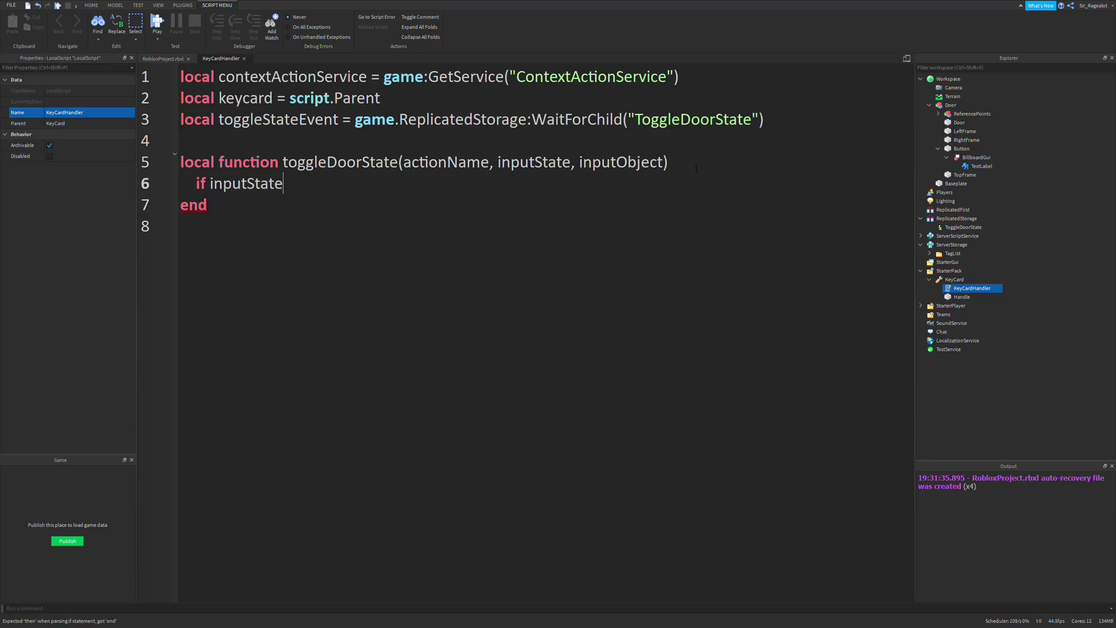
text( == Enum.InputStat)
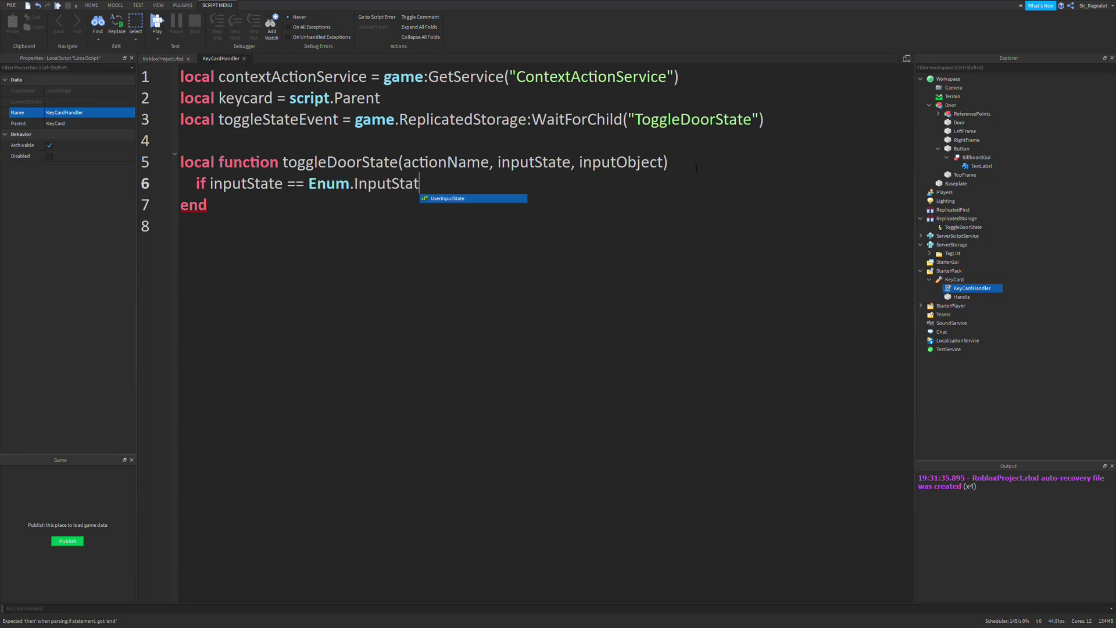
Add if inputState == Enum.UserInputState.Begin then toggleStateEvent:FireServer() end inside the function.
key(Tab)
text(.)
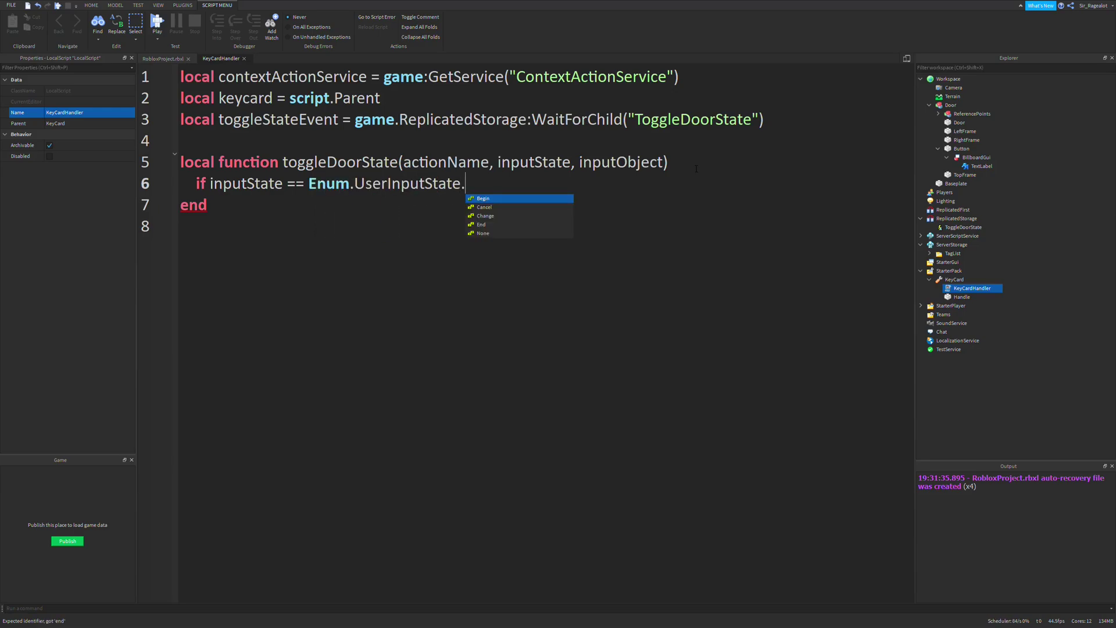
text(Begin then)
key(Return)
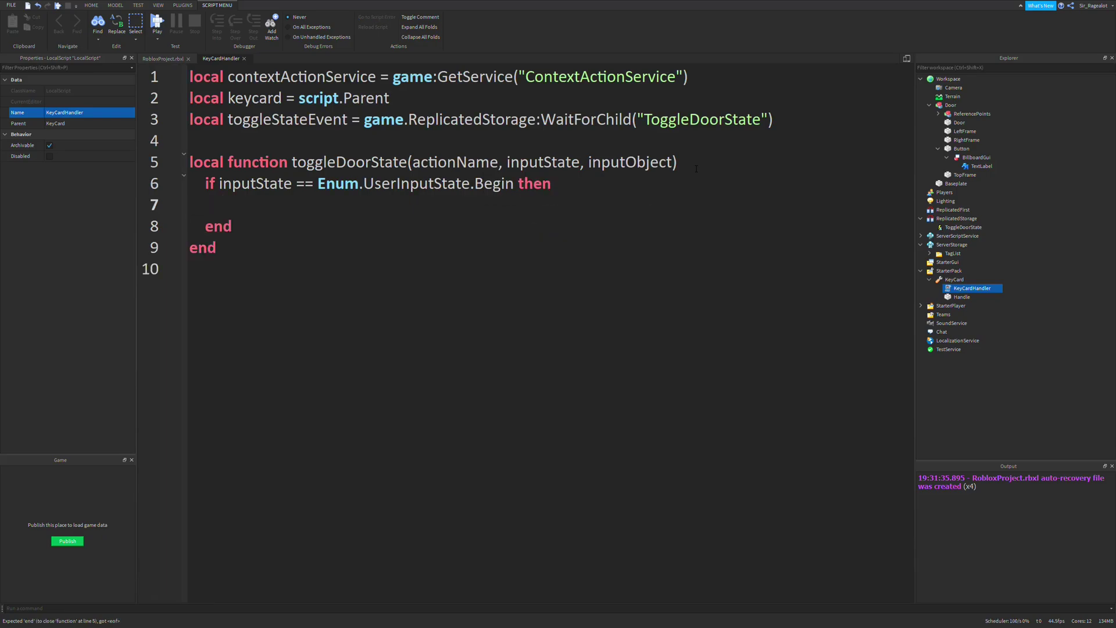
text(tog)
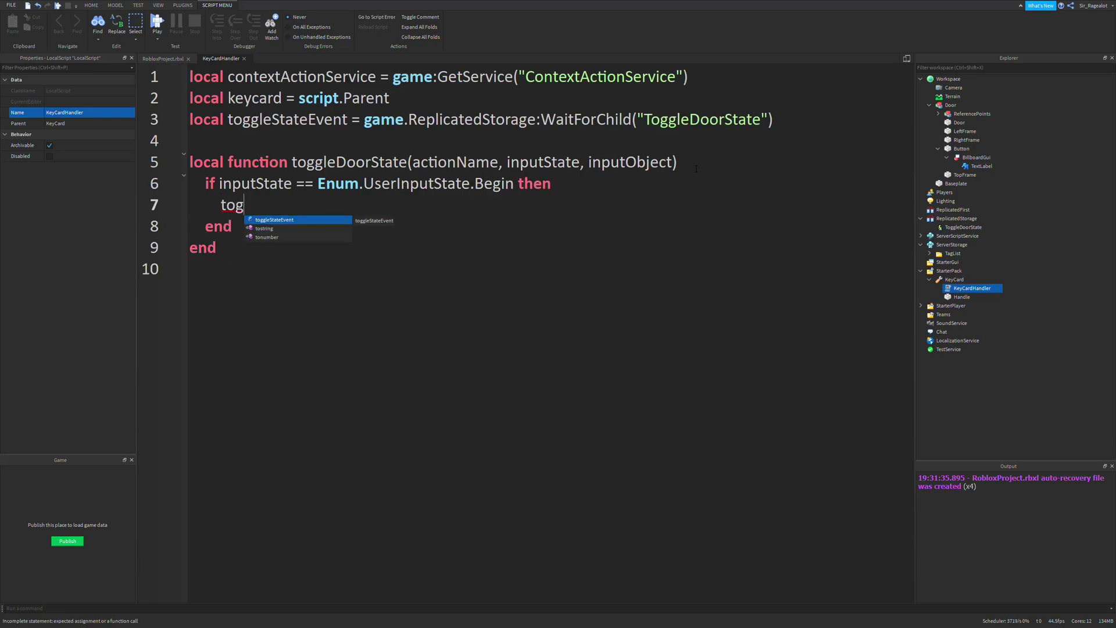
key(Tab)
text(:FireServer())
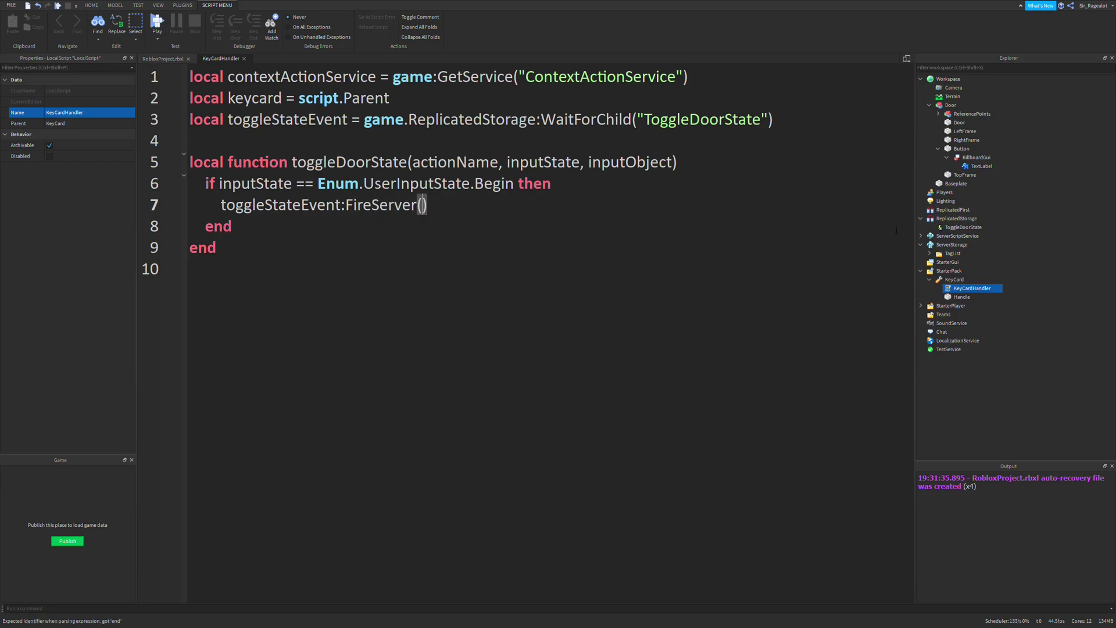
key(End)
key(shift+Home)
key(shift+Home)
drag(427, 205, 221, 205)
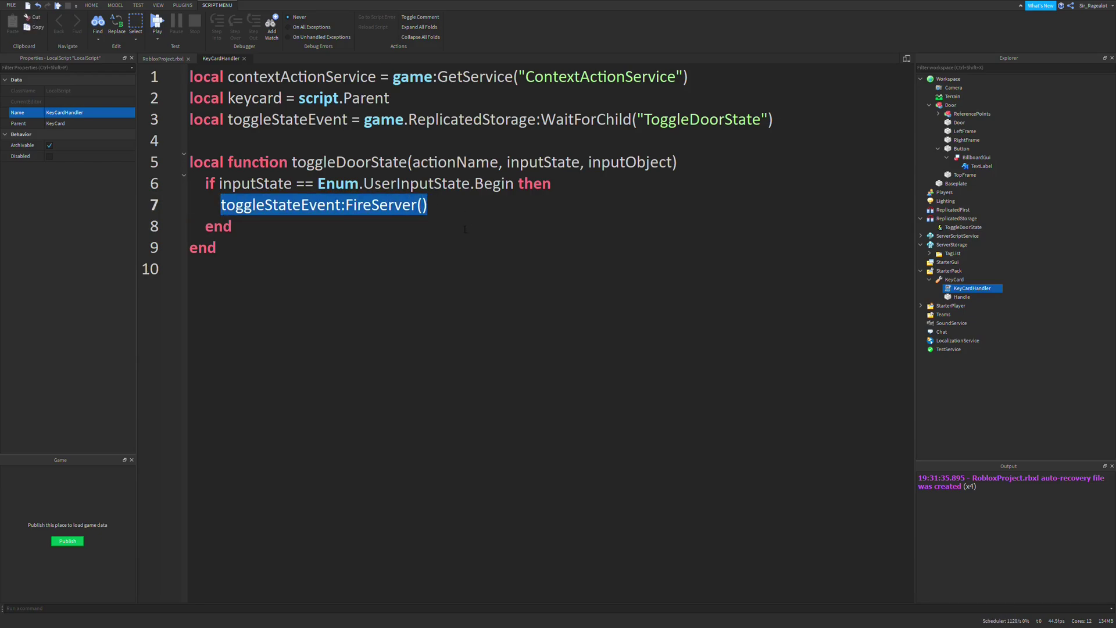
Add blank lines after the toggleDoorState function.
click(445, 309)
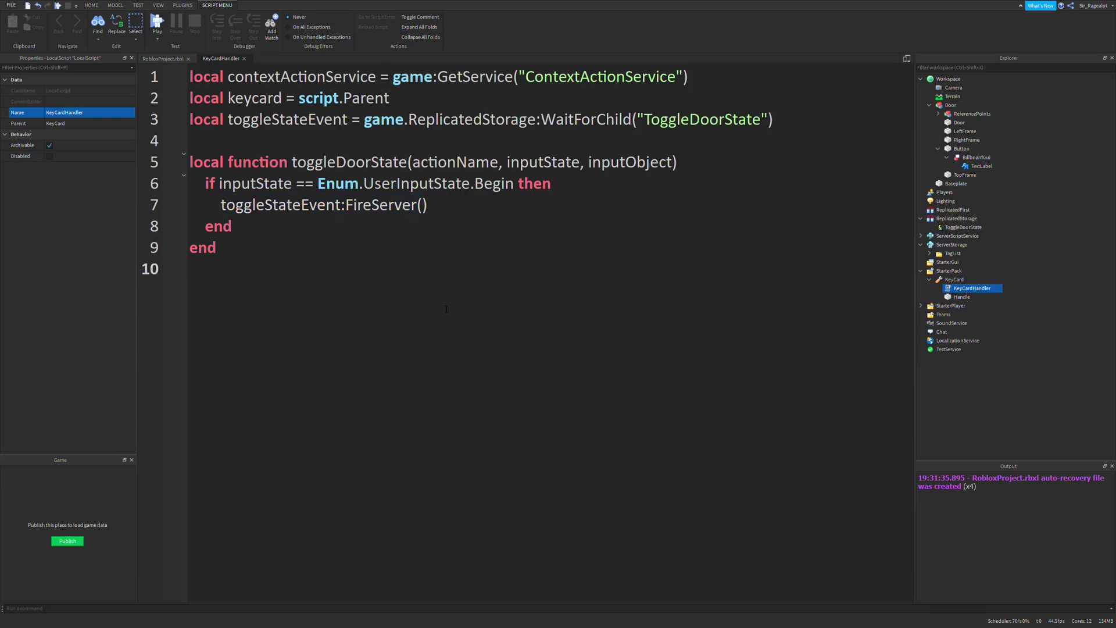
key(Return)
key(Return)
key(Return)
key(Up)
key(Up)
text(keycard)
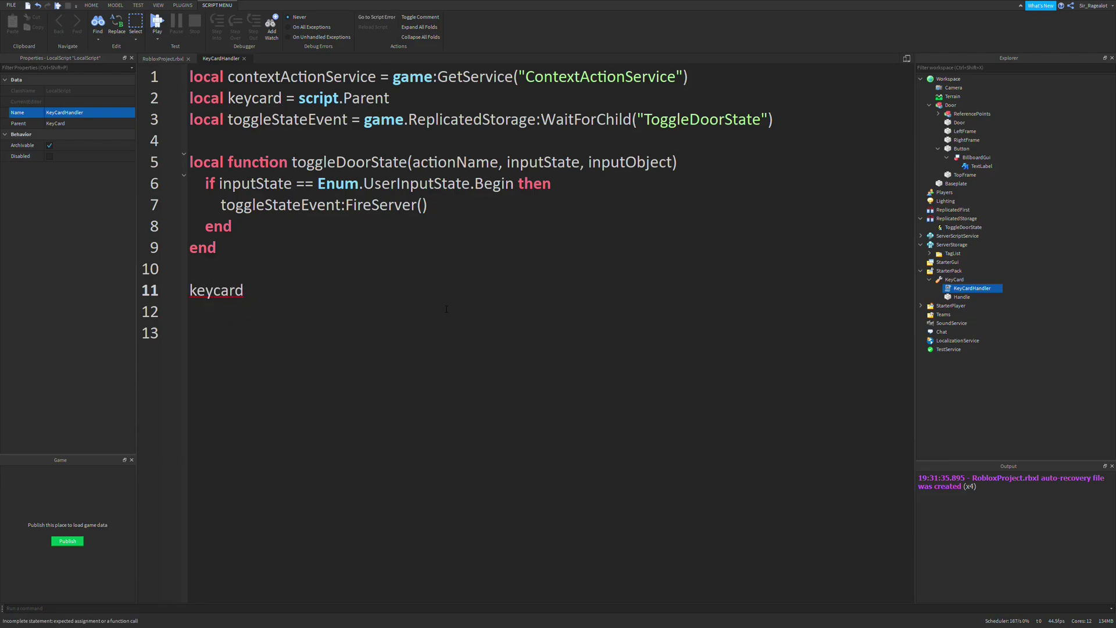
text(.E)
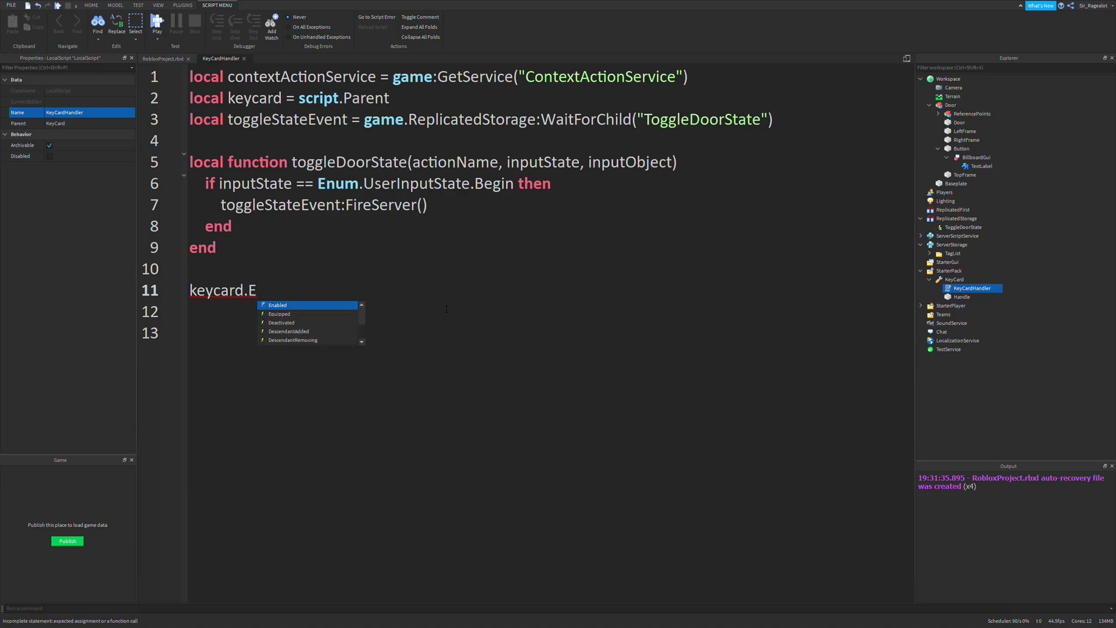
text(quipped:)
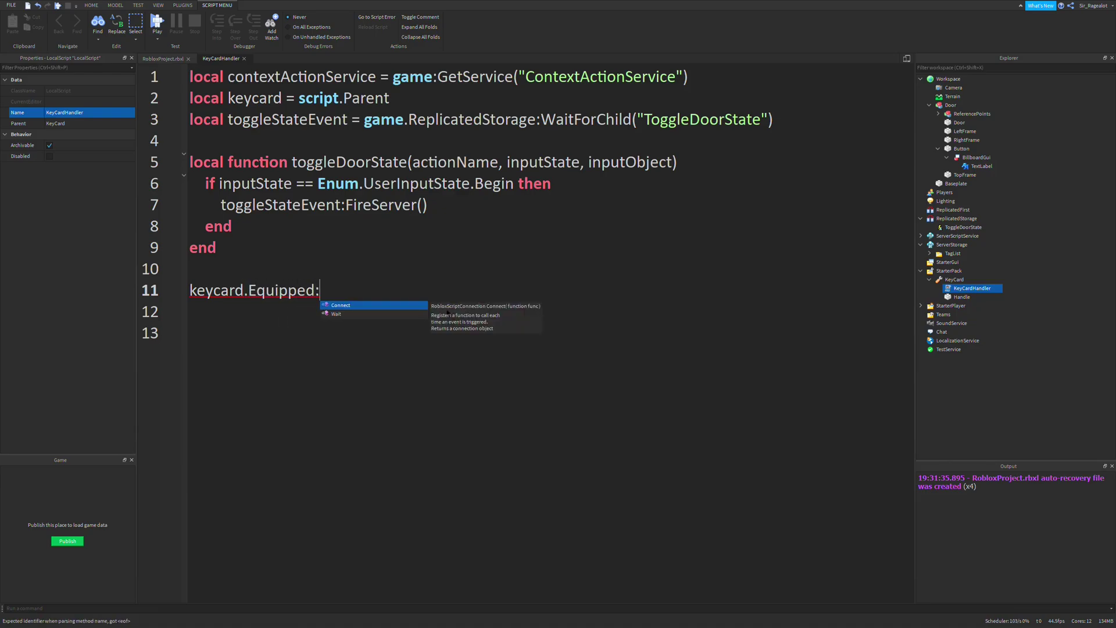
text(Connect(fu)
Write keycard.Equipped:Connect with contextActionService:BindAction("ToggleDoorState", toggleDoorState).
key(Tab)
text(()
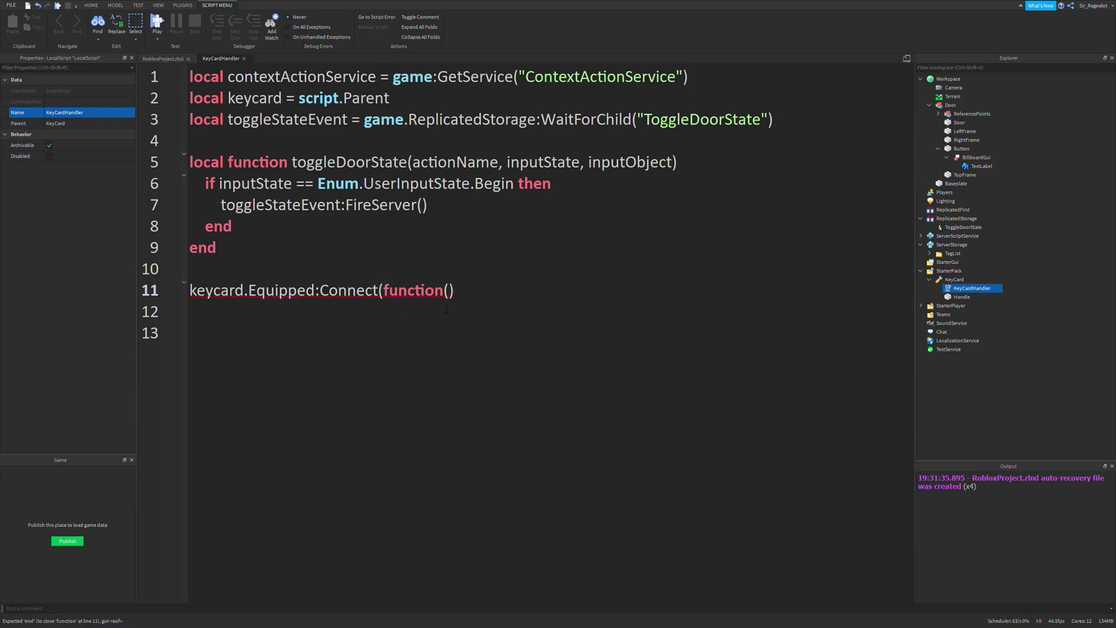
key(Return)
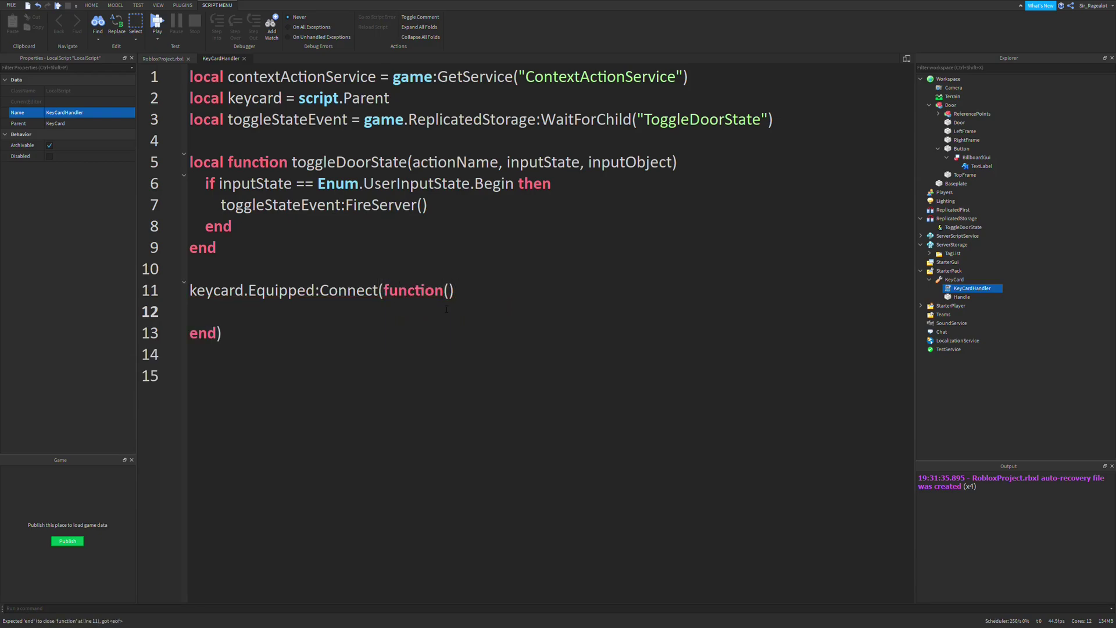
text(cont)
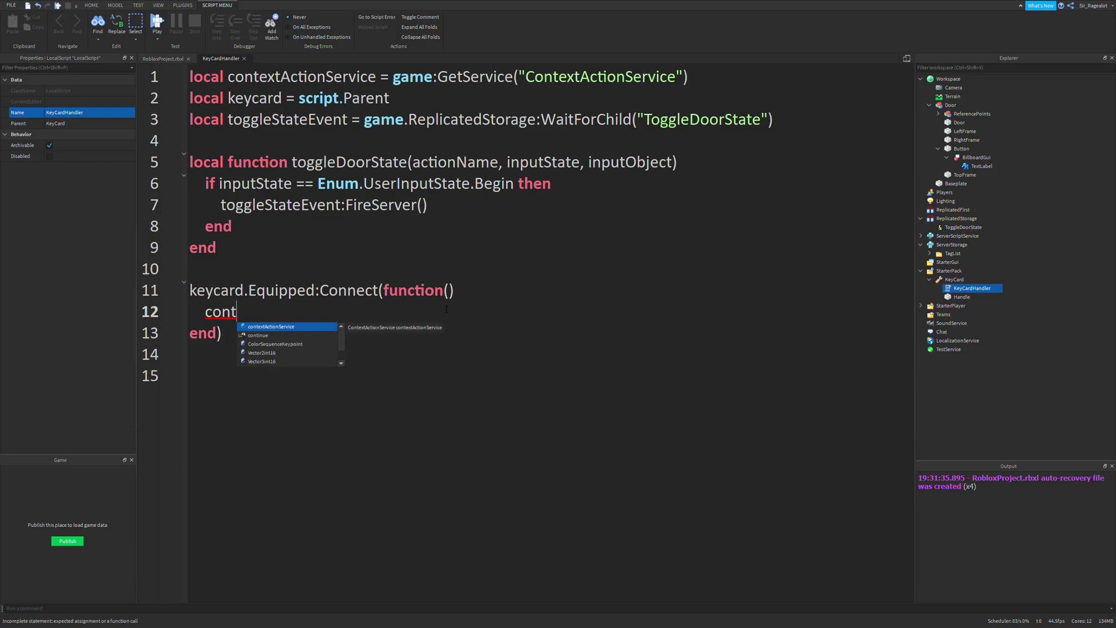
text(extActionService:BindAction()
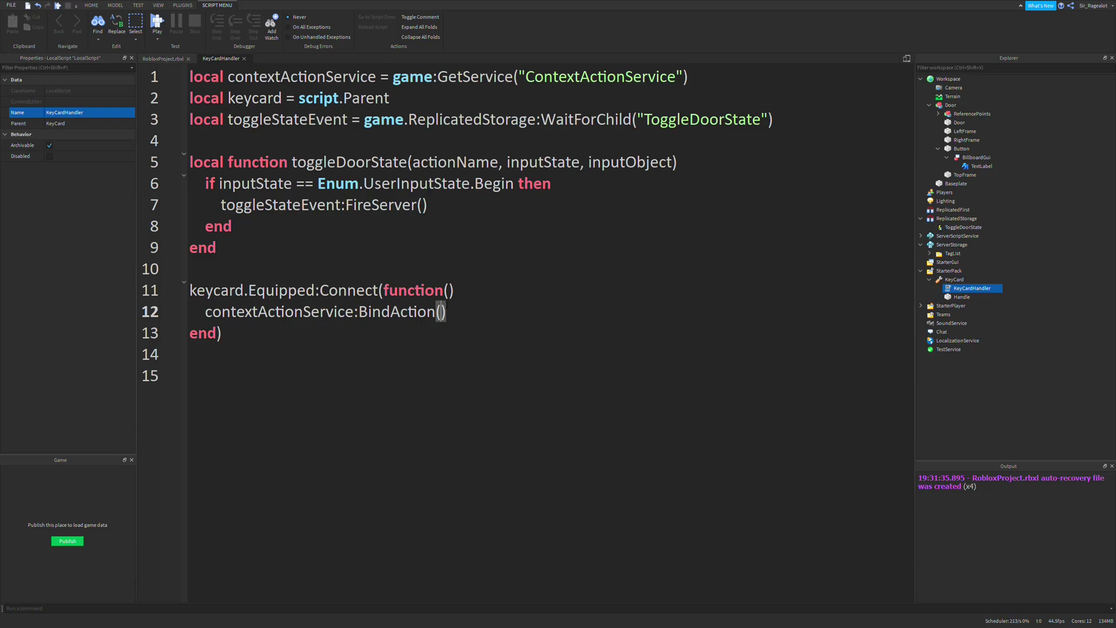
text(")
text(ToggleDoorState)
key(Right)
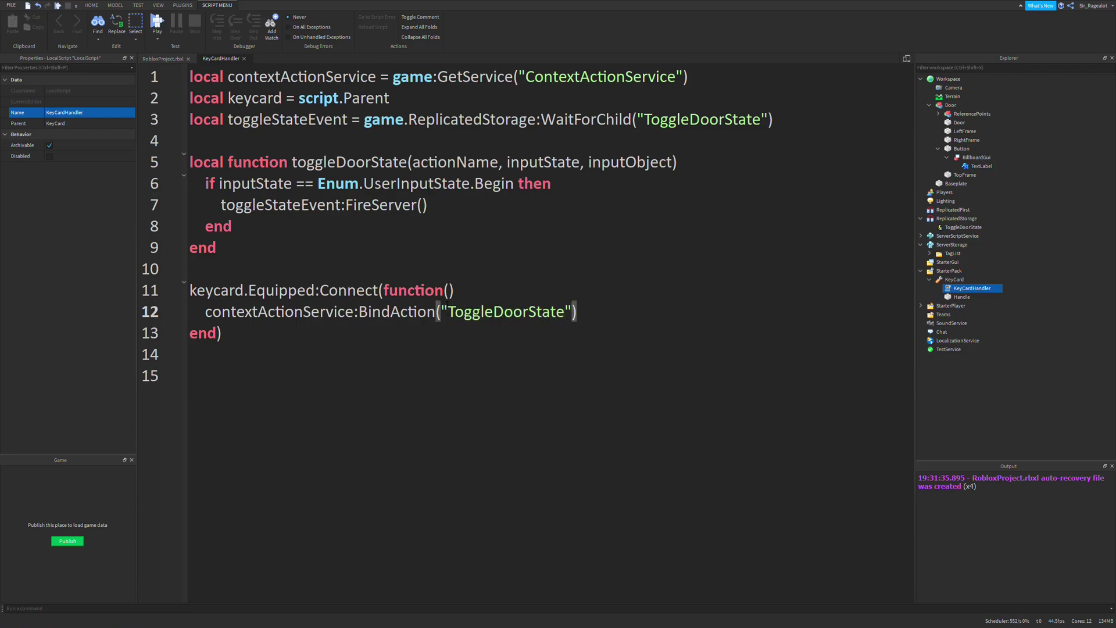
text(, )
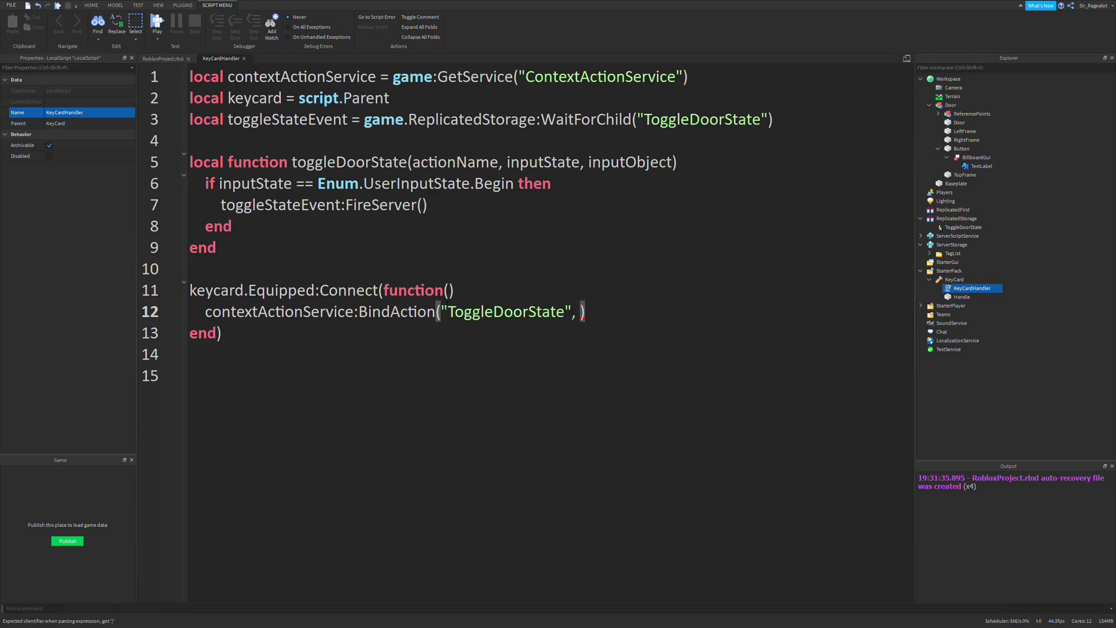
text(toggle)
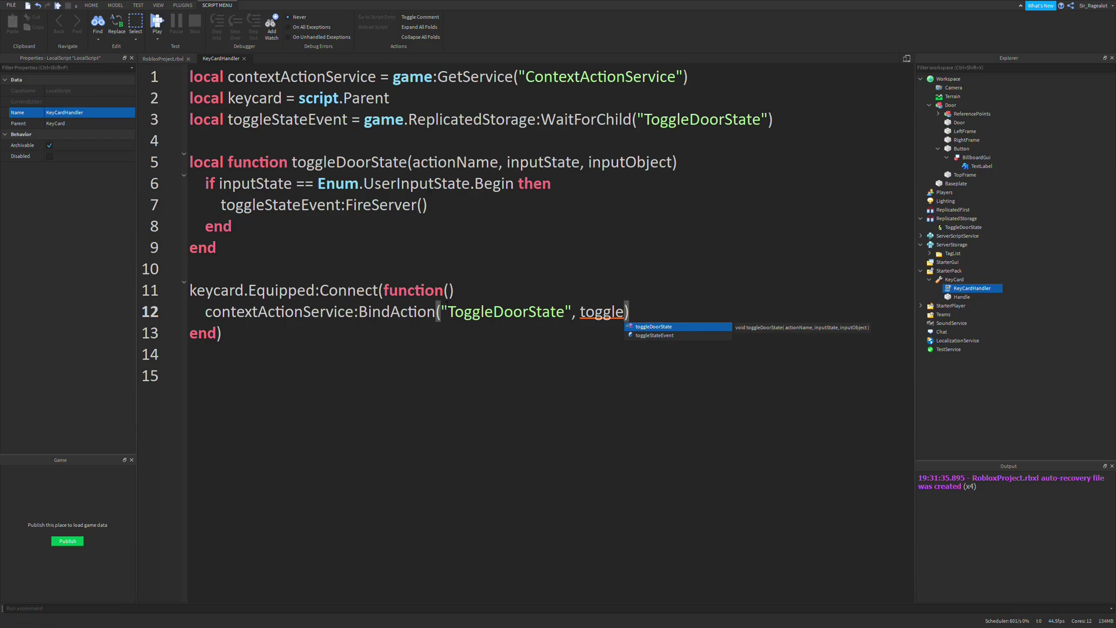
text(door)
key(BackSpace)
key(BackSpace)
key(BackSpace)
key(BackSpace)
text(DoorSa)
key(Tab)
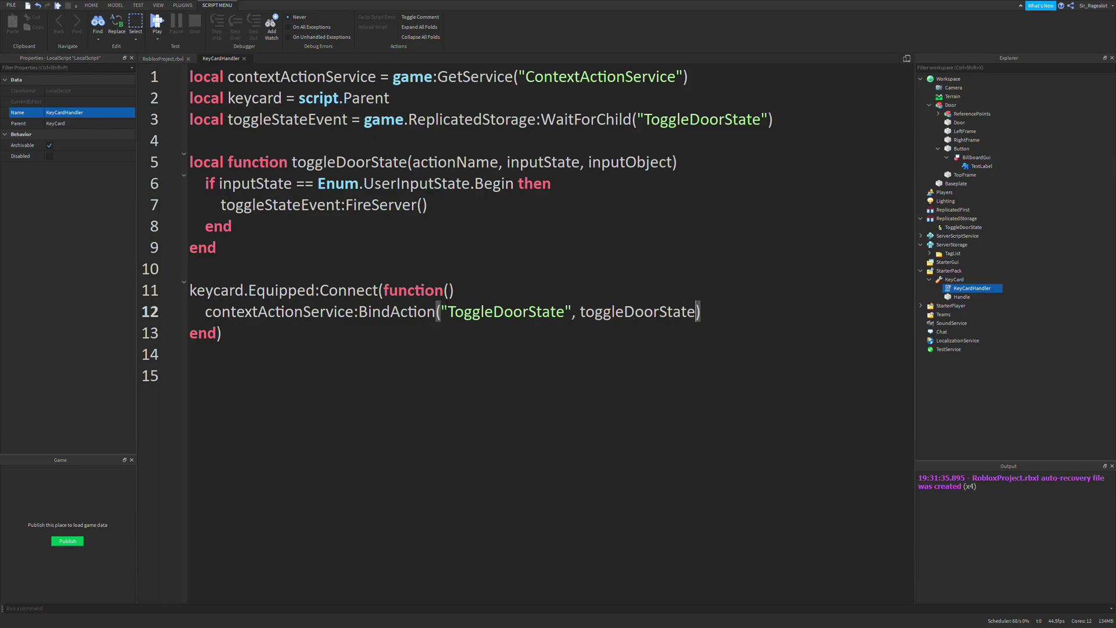
Extend BindAction with false and Enum.KeyCode.E, highlighting the callback and key arguments.
key(ctrl+shift+Left)
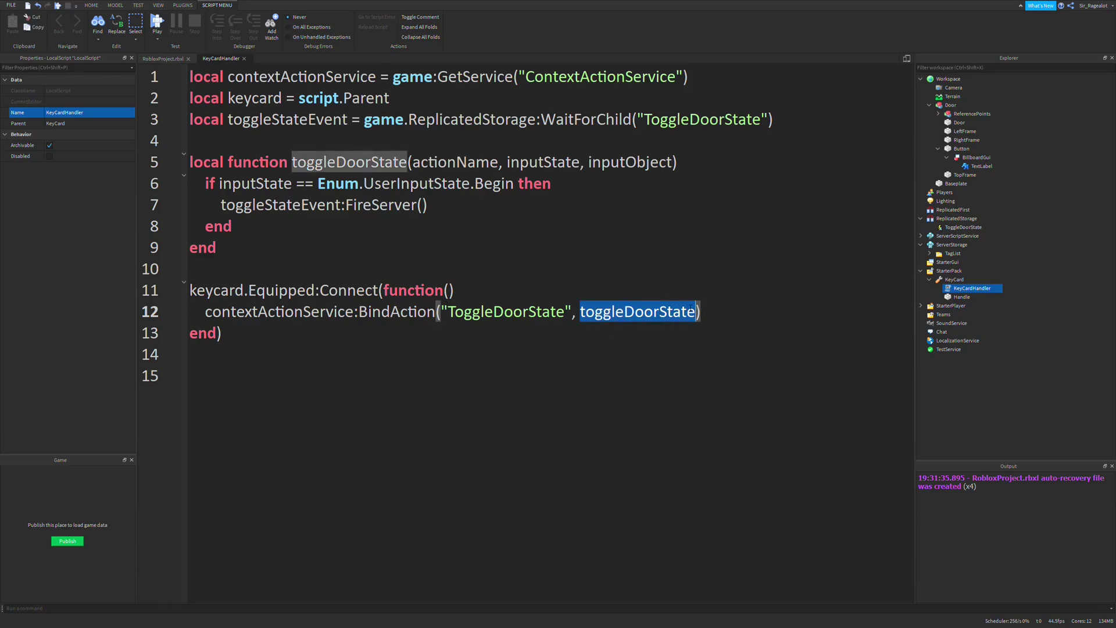
key(End)
key(Left)
text(, fal)
key(Tab)
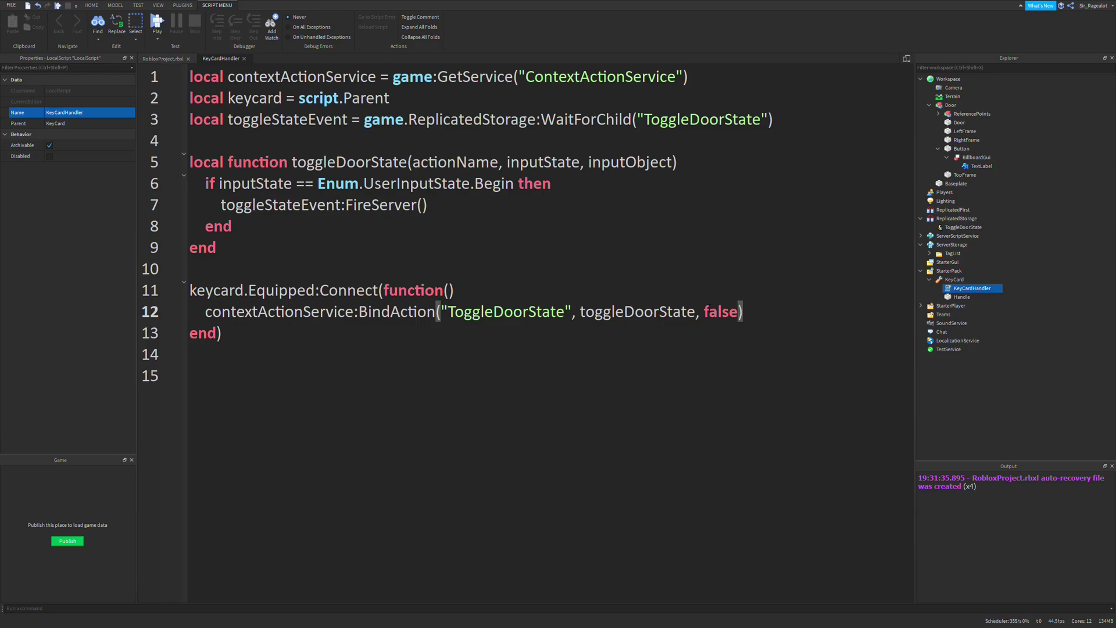
text(, )
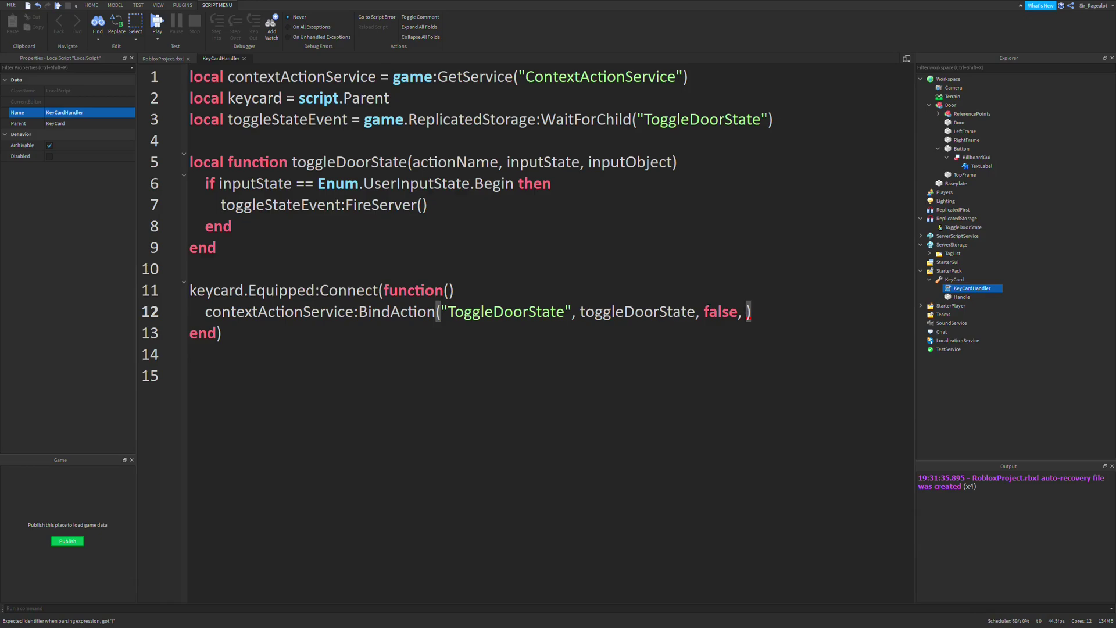
text(Enum.Key)
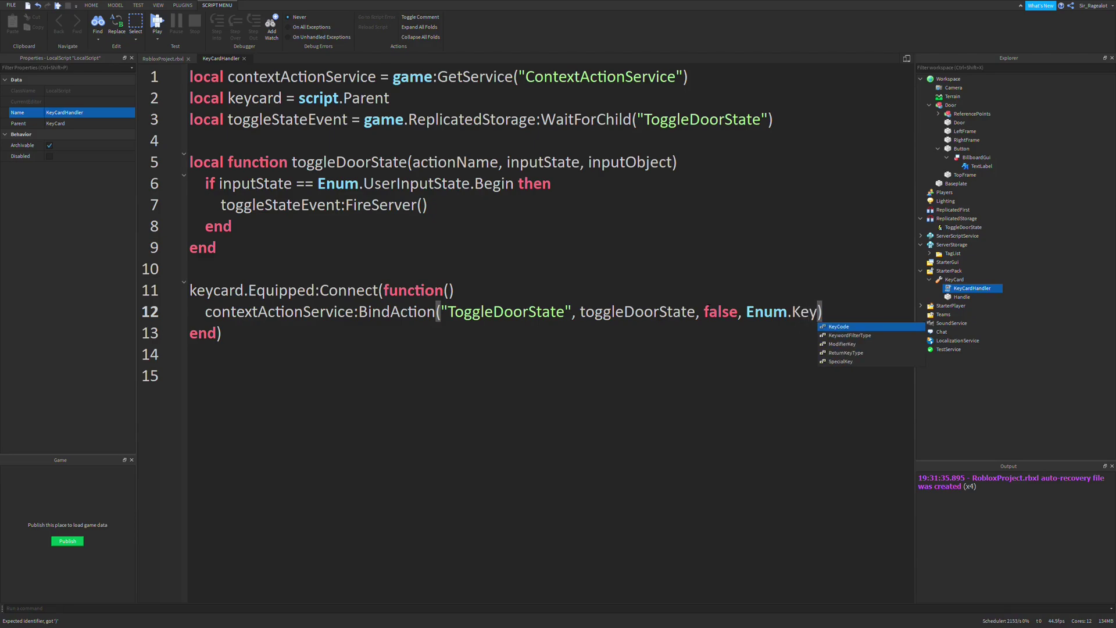
text(Code.E)
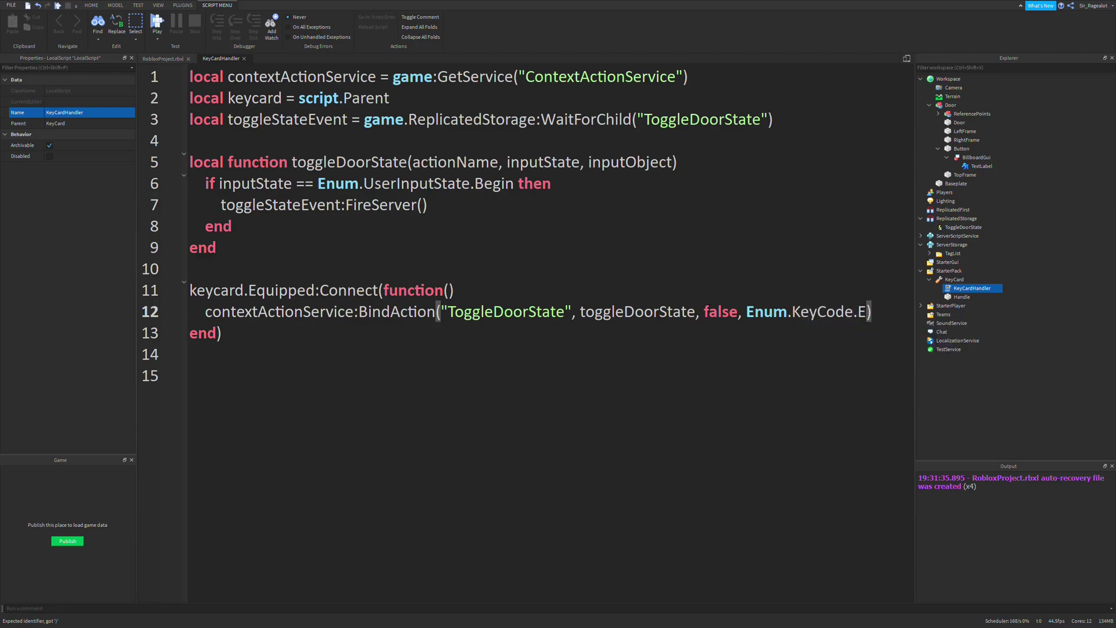
key(Right)
double_click(637, 311)
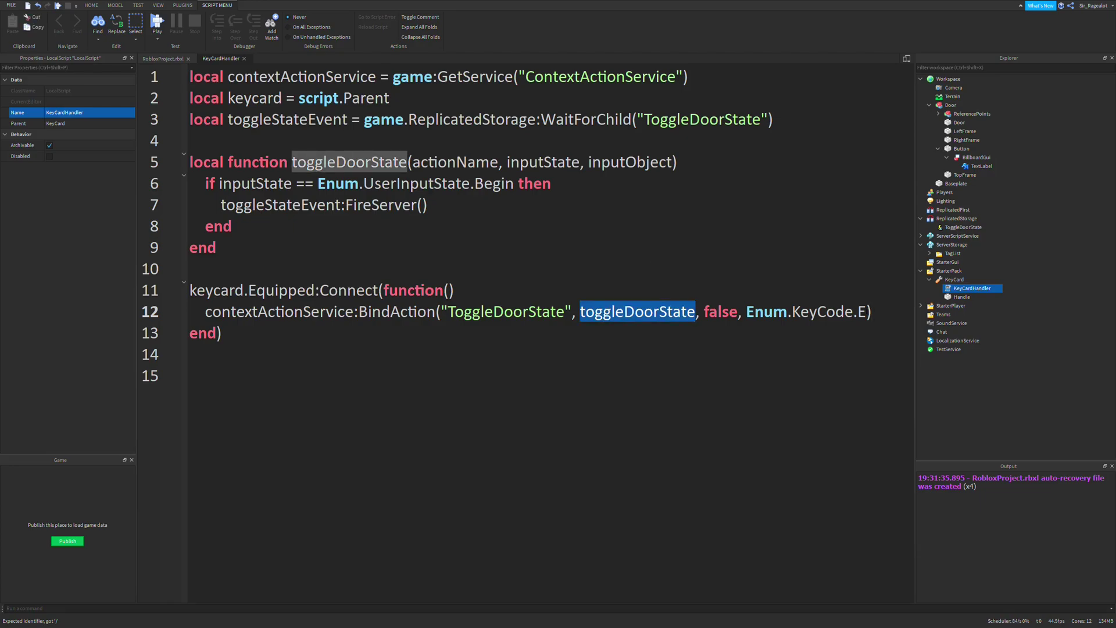
click(873, 312)
drag(867, 311, 746, 312)
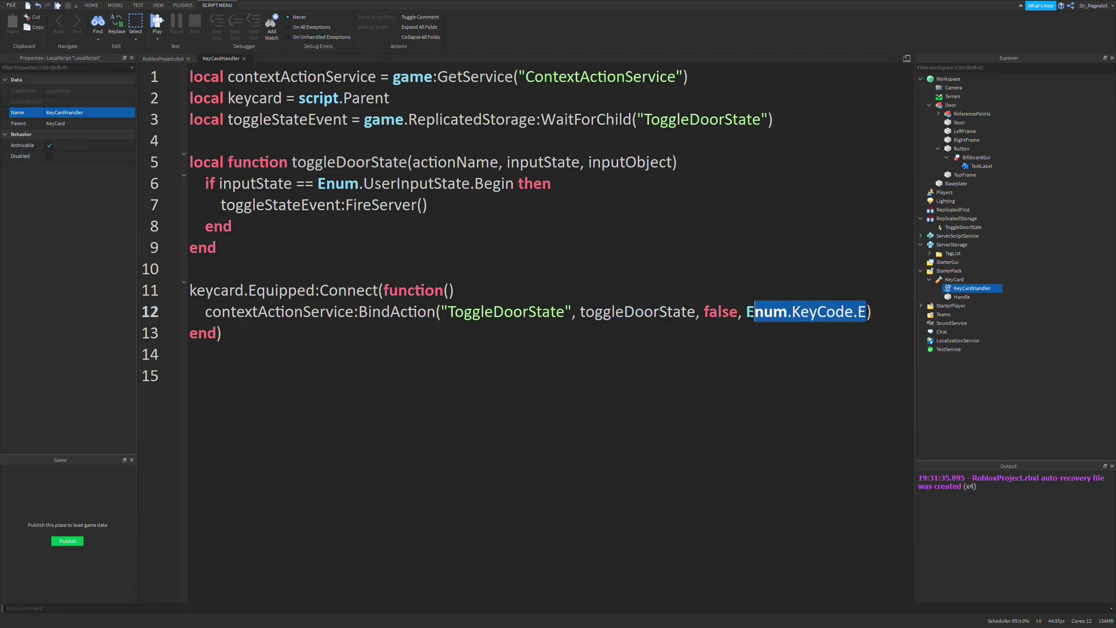
Glance at the door's E label in the RobloxProject.rbxl viewport, then review the BindAction and Equipped lines.
click(162, 59)
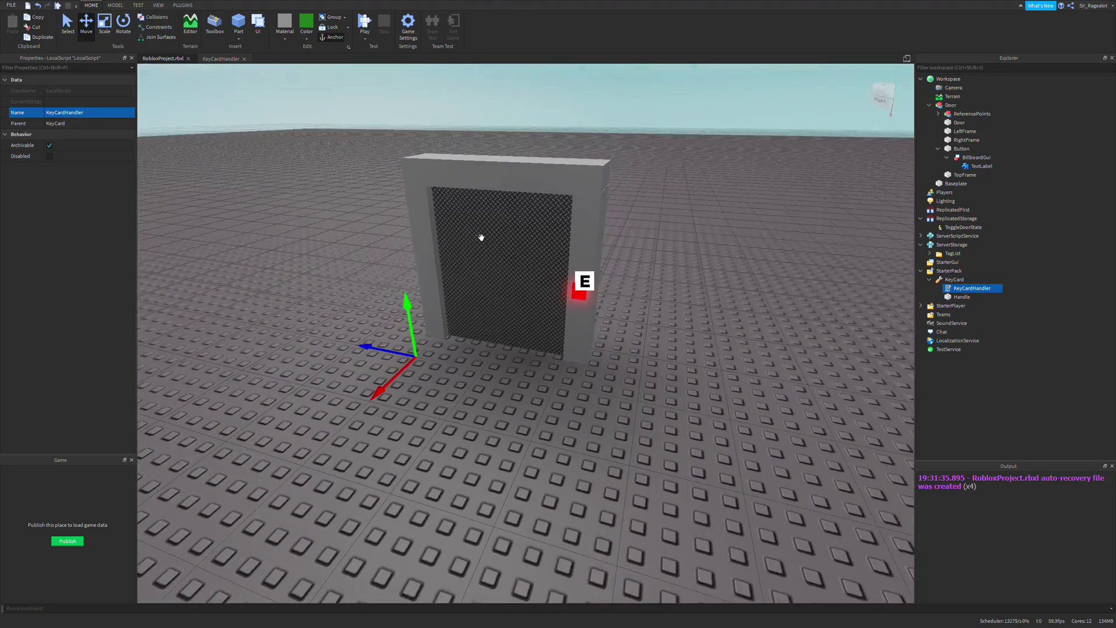
right_drag(470, 287, 469, 226)
scroll(469, 226, up, 2)
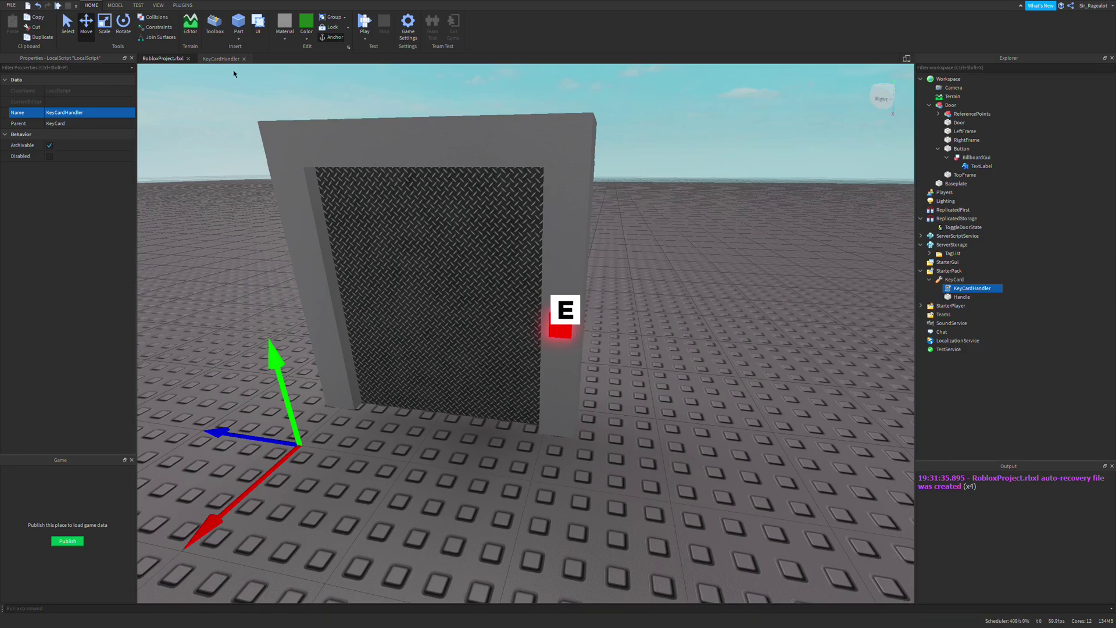
click(220, 59)
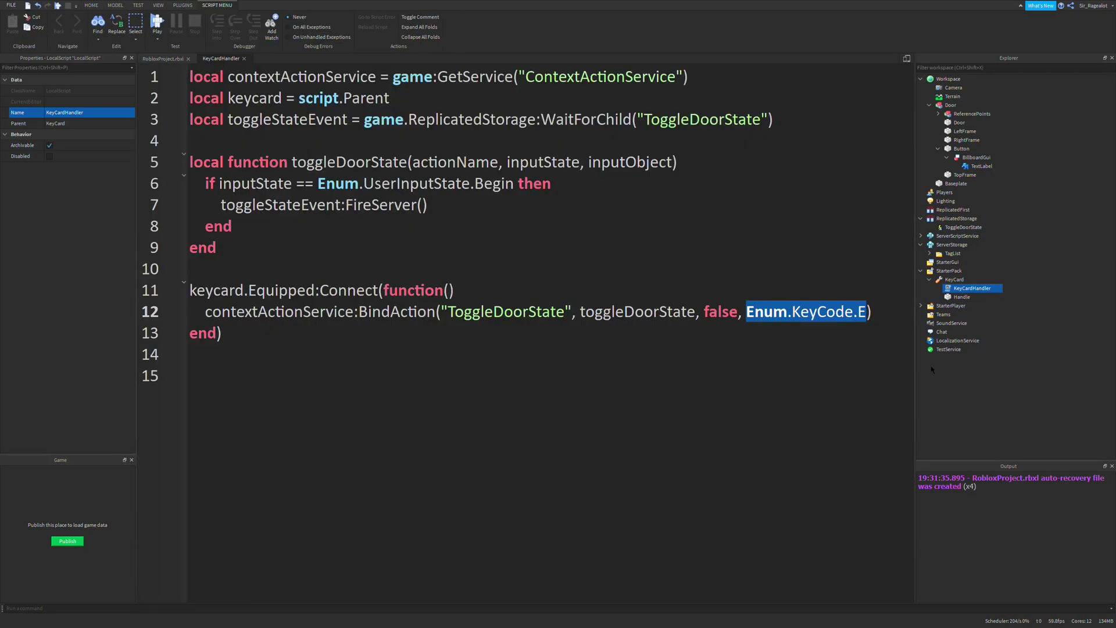
click(868, 311)
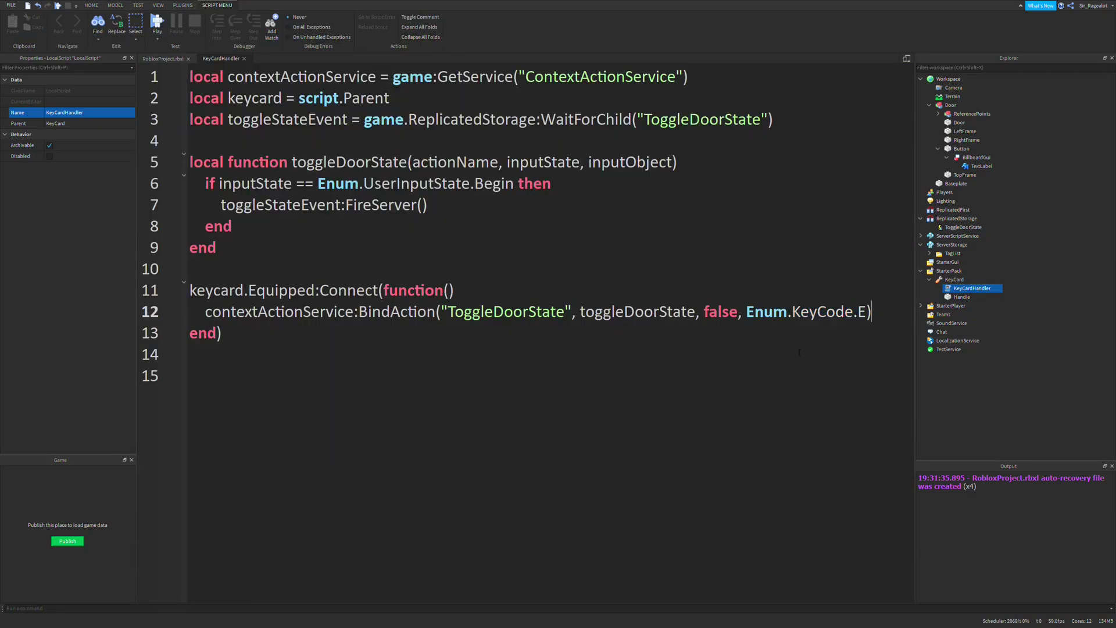
click(237, 332)
drag(204, 311, 436, 311)
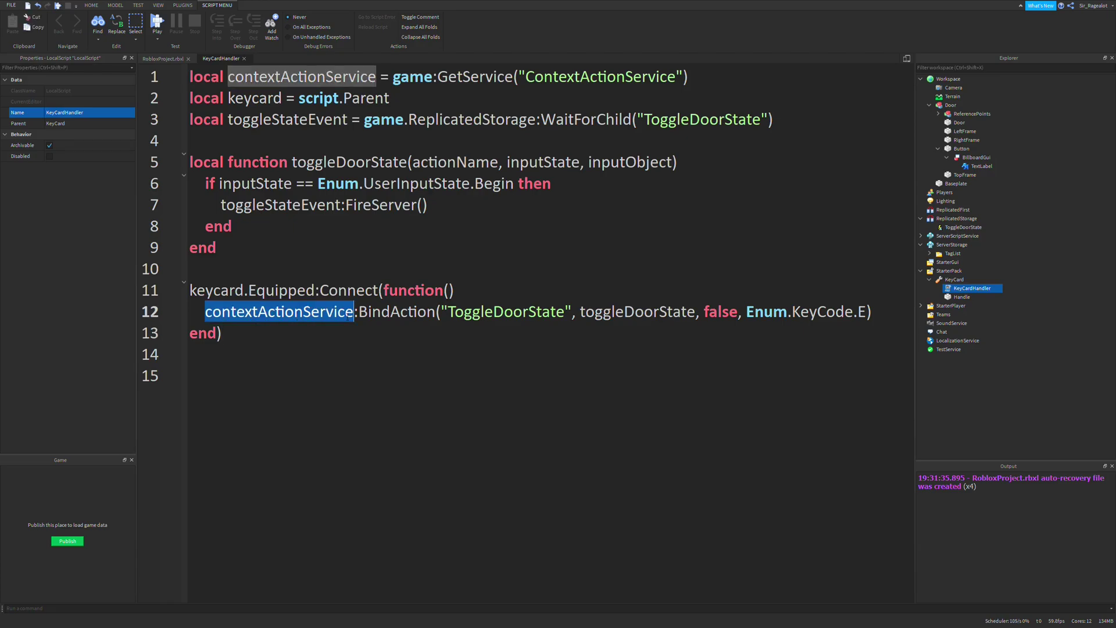
double_click(280, 290)
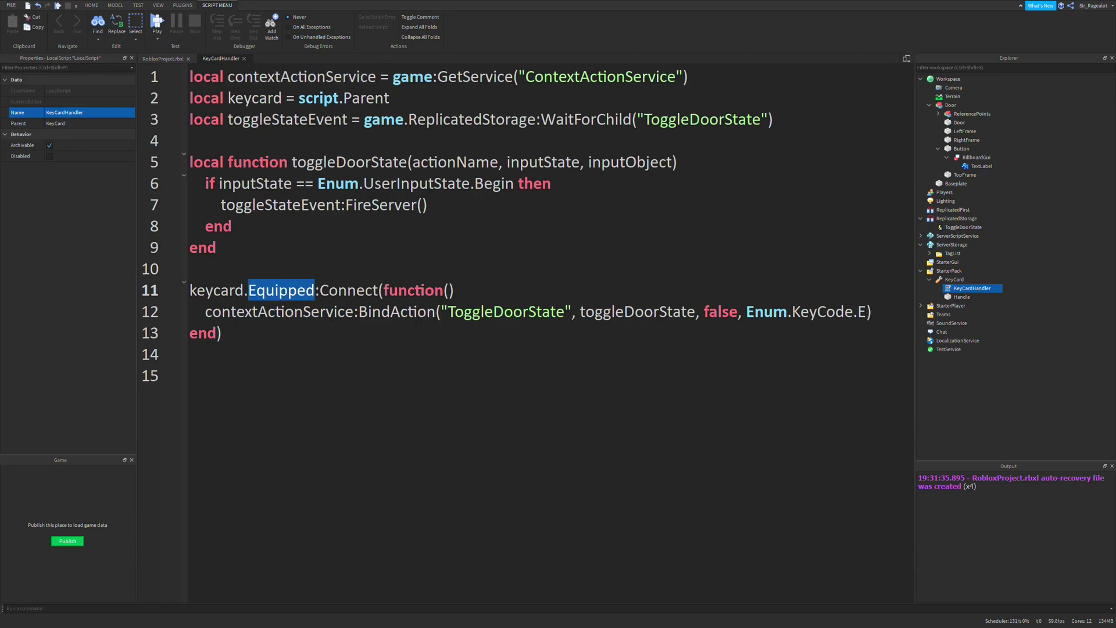
click(237, 332)
Add keycard.Unequipped:Connect(function() contextActionService:UnbindAction("ToggleDoorState") end).
key(Return)
key(Return)
text(key)
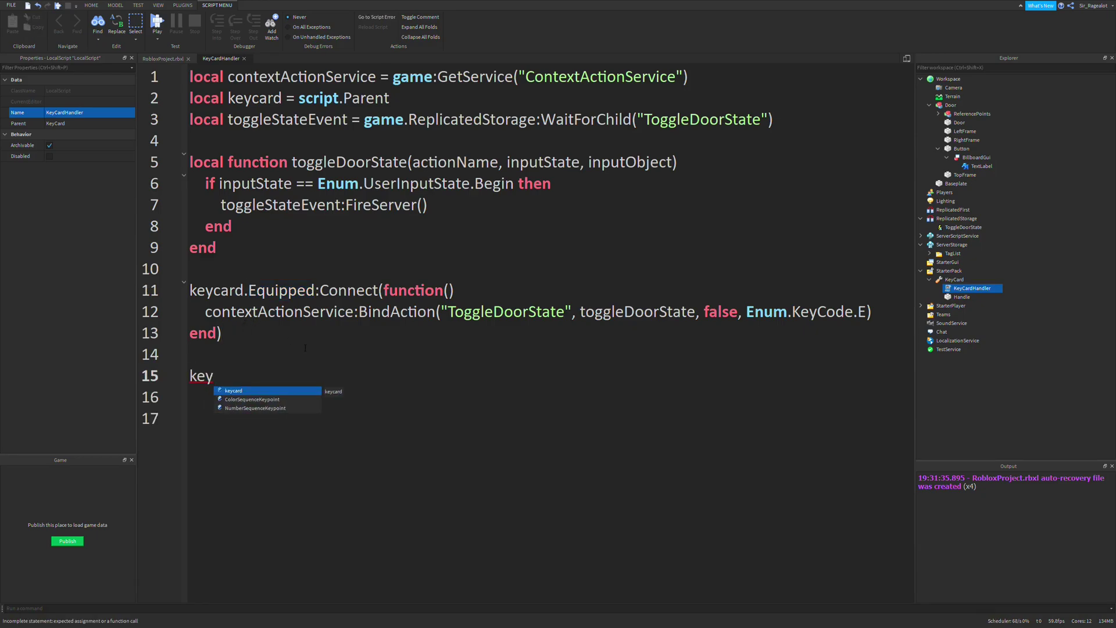
text(card.Unequipped:Co)
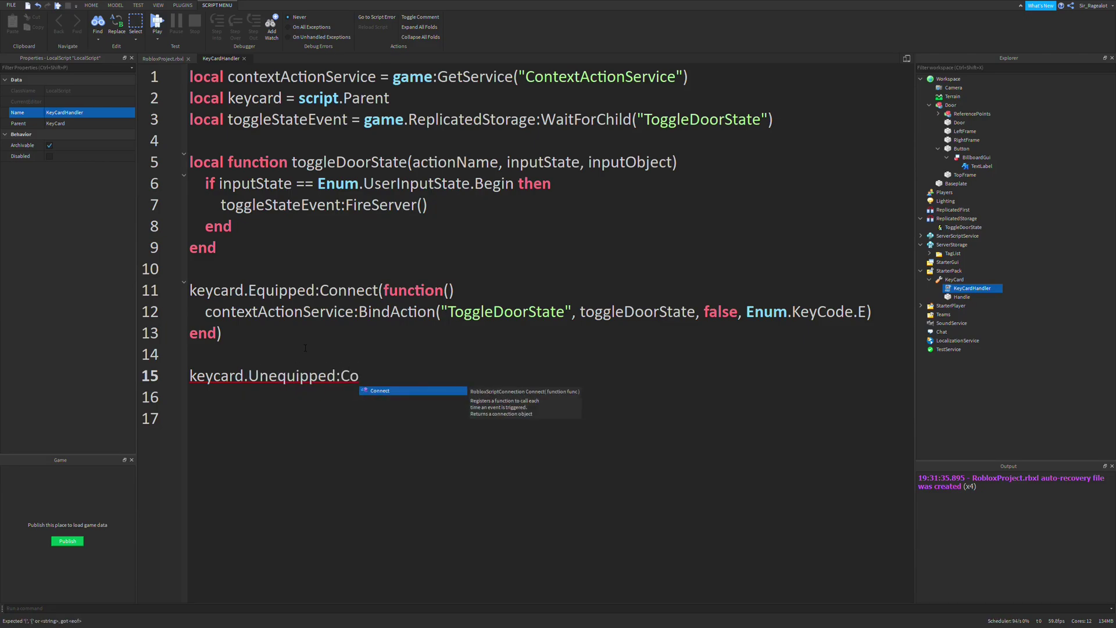
text(nnect(function)
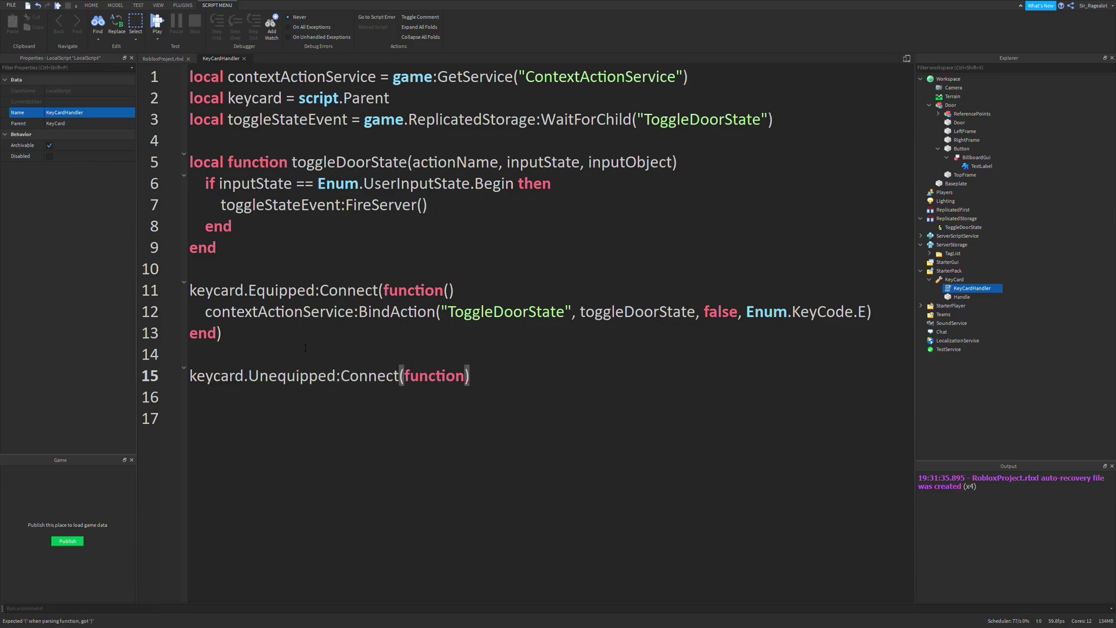
text(()
key(Delete)
key(Return)
text(contextActionService:UnbindAction("to)
key(BackSpace)
key(BackSpace)
text(ToggleDoorSa)
key(BackSpace)
text(tate)
key(Right)
key(Right)
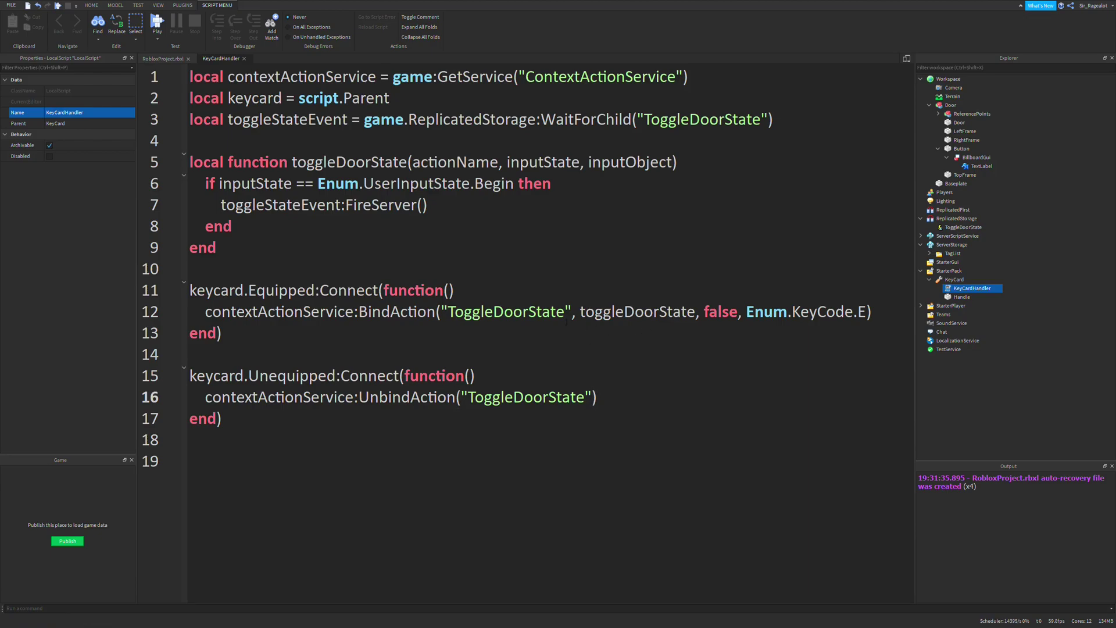
Review the matching ToggleDoorState names, the Enum.KeyCode.E argument and the FireServer call.
double_click(541, 311)
drag(872, 311, 745, 311)
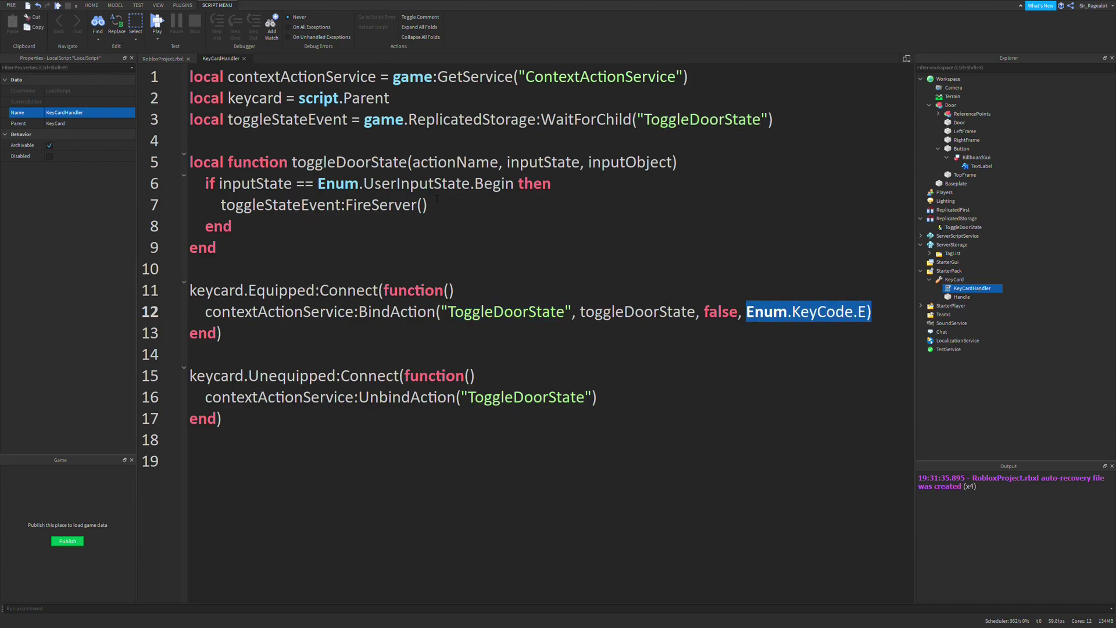
drag(428, 204, 190, 206)
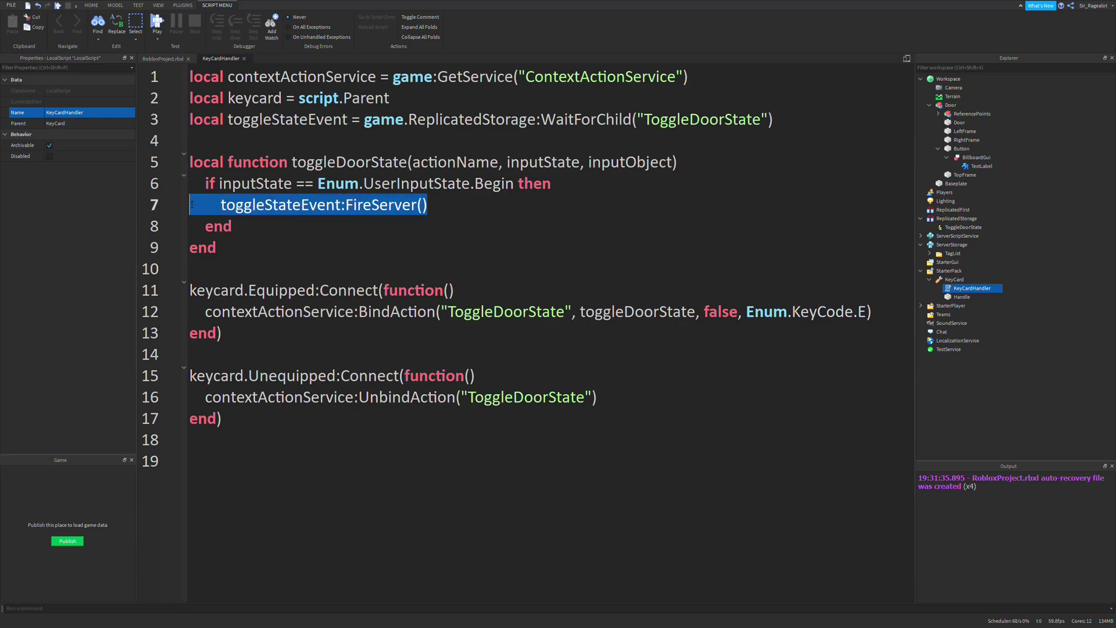
click(436, 206)
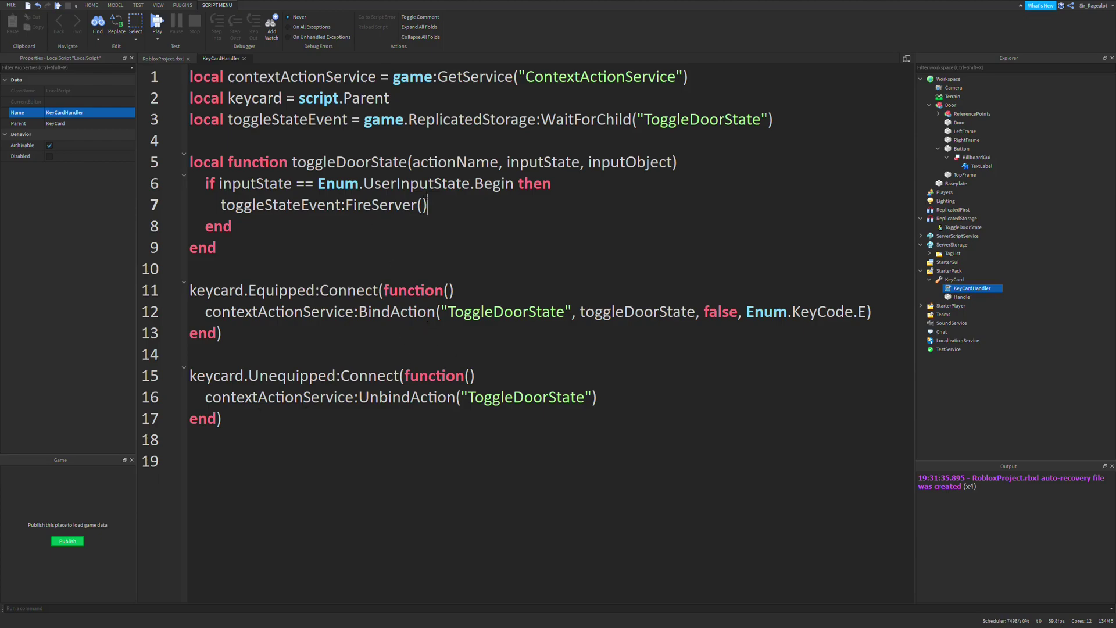
drag(427, 204, 189, 204)
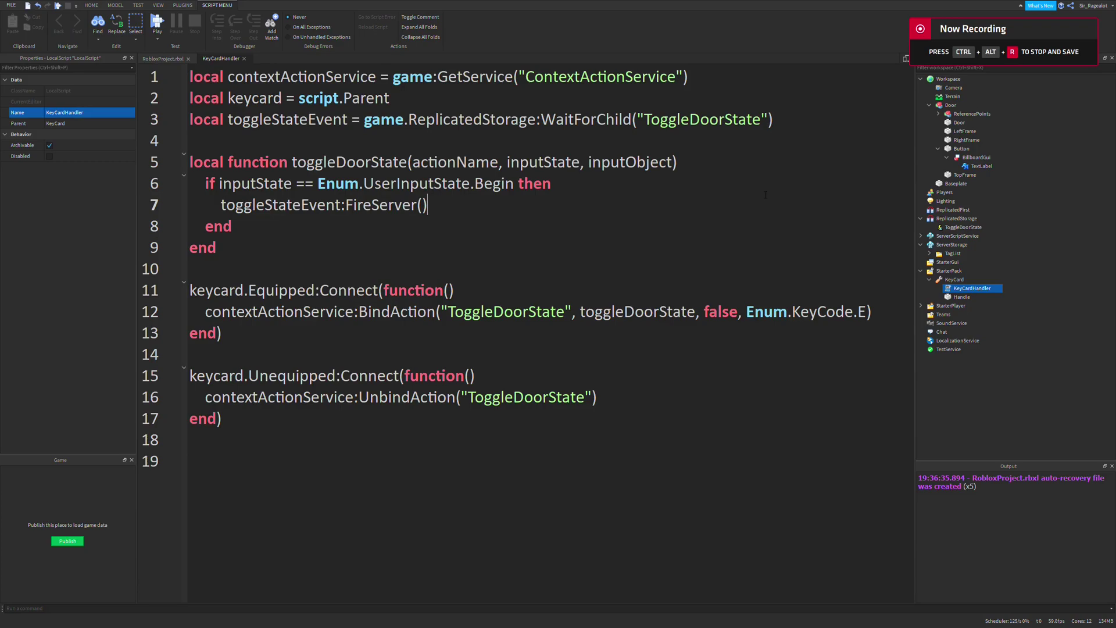
Reopen DoorHandler from ServerScriptService and add new lines after the doors lookup.
click(922, 236)
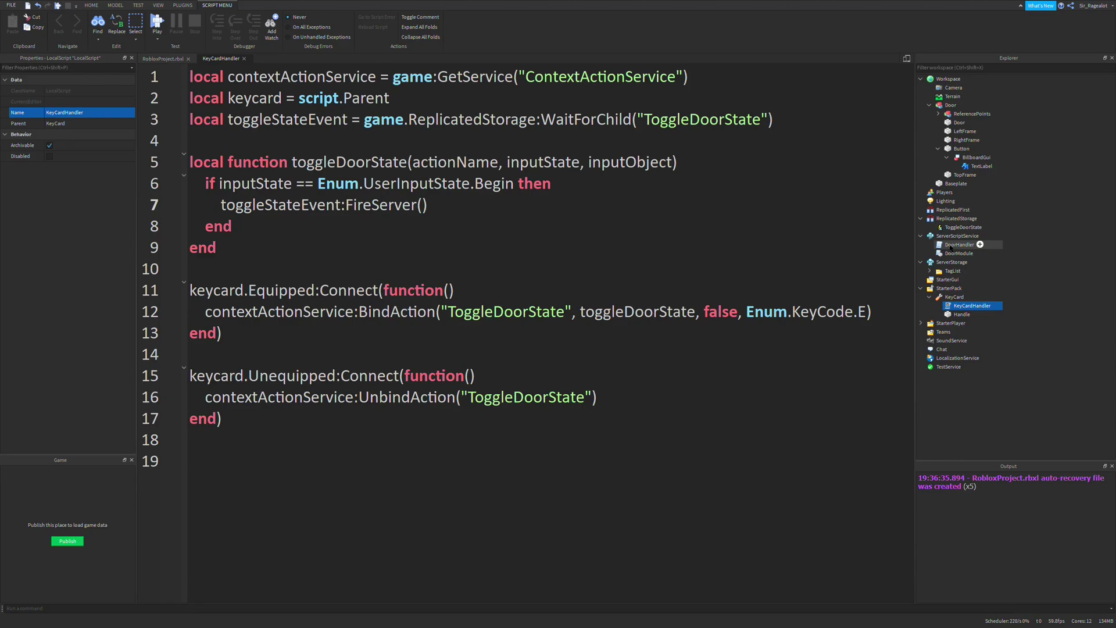
double_click(961, 244)
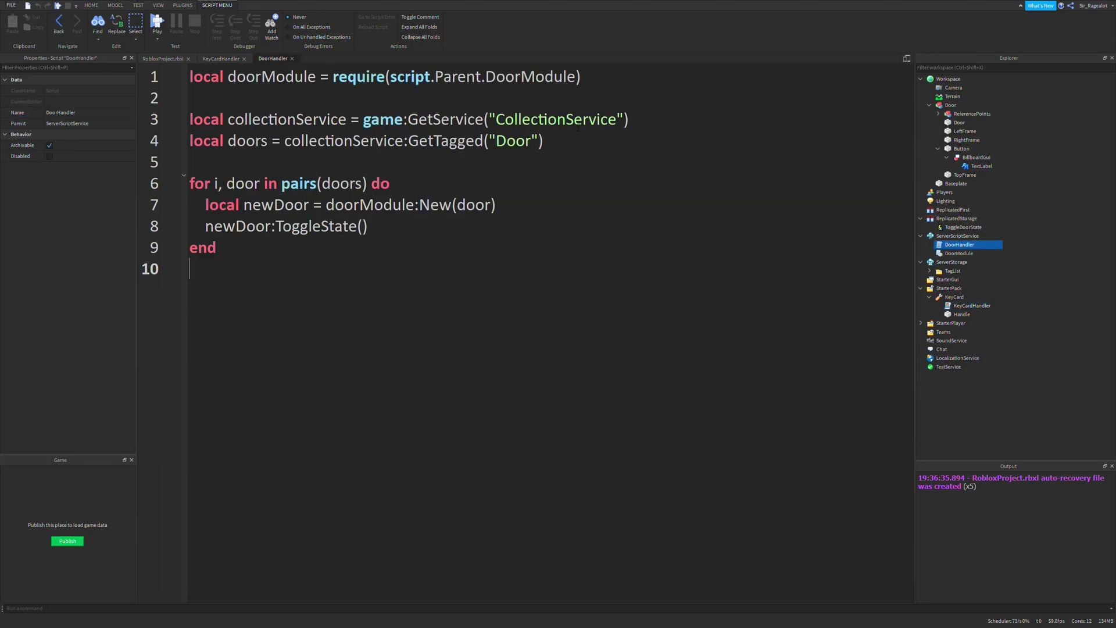
click(646, 141)
key(Return)
key(Return)
text(local )
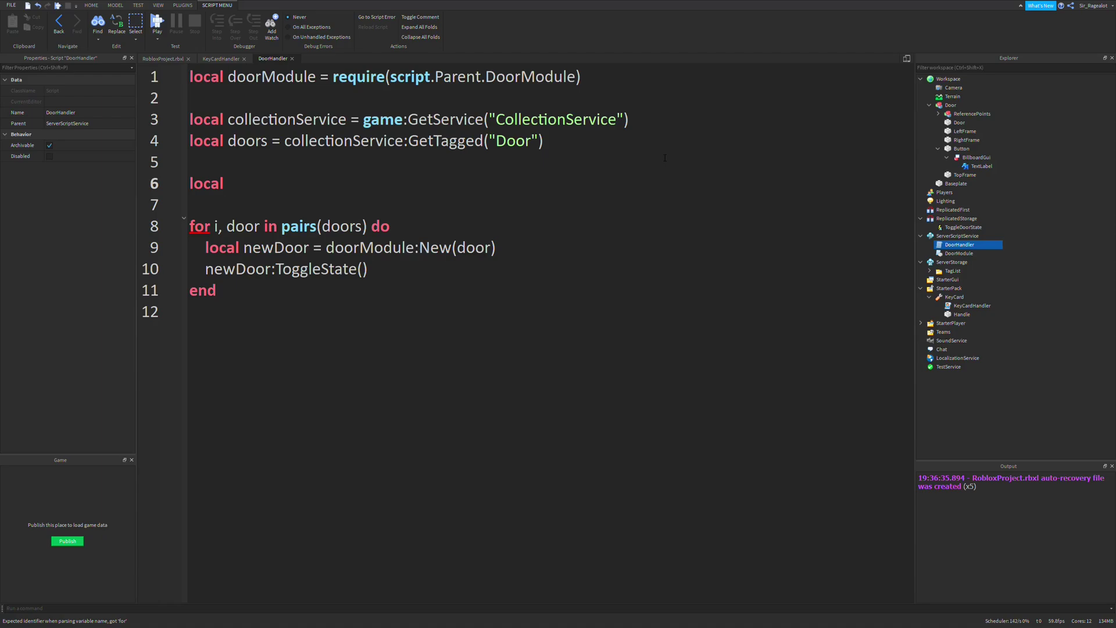
text(toggleStateEvent = ga)
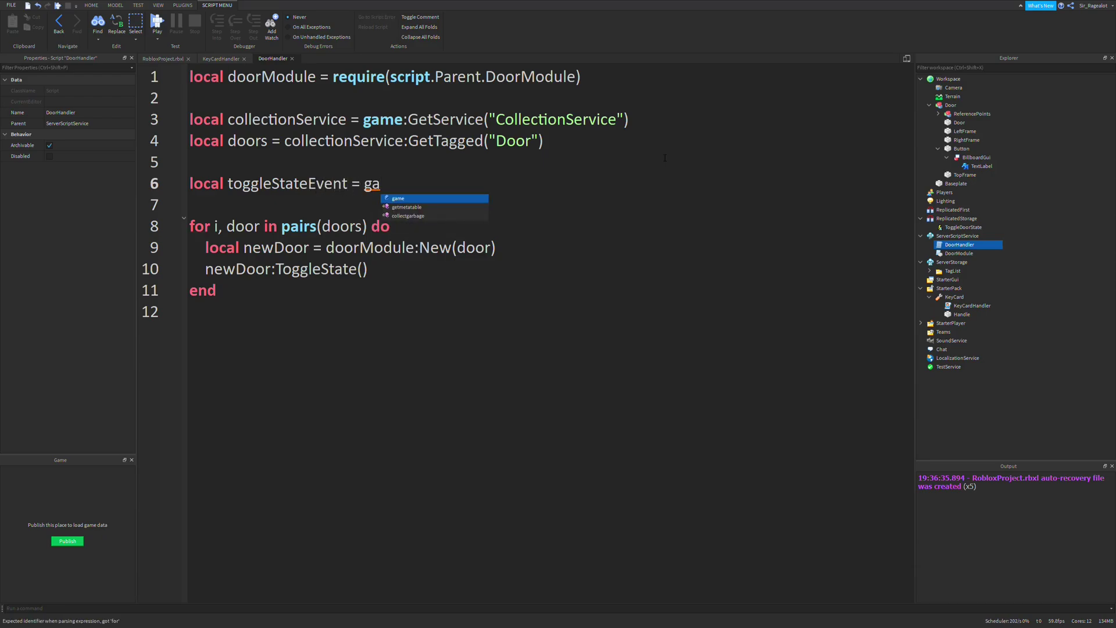
text(me.Replica)
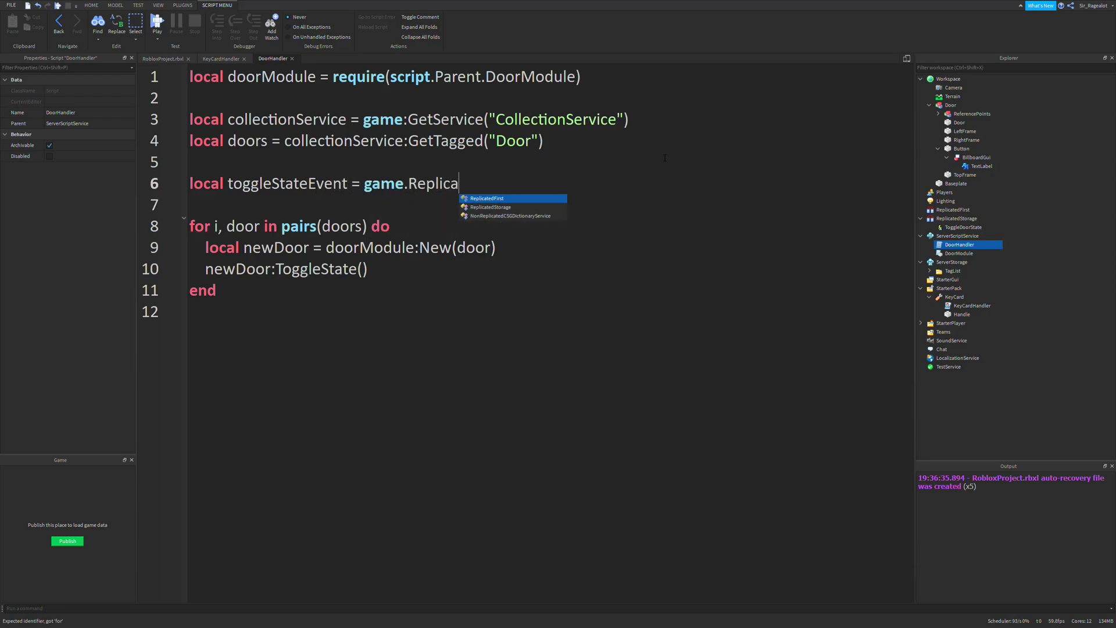
text(t)
Write local toggleStateEvent = game.ReplicatedStorage:WaitForChild("ToggleDoorState") via autocomplete.
key(Down)
key(Tab)
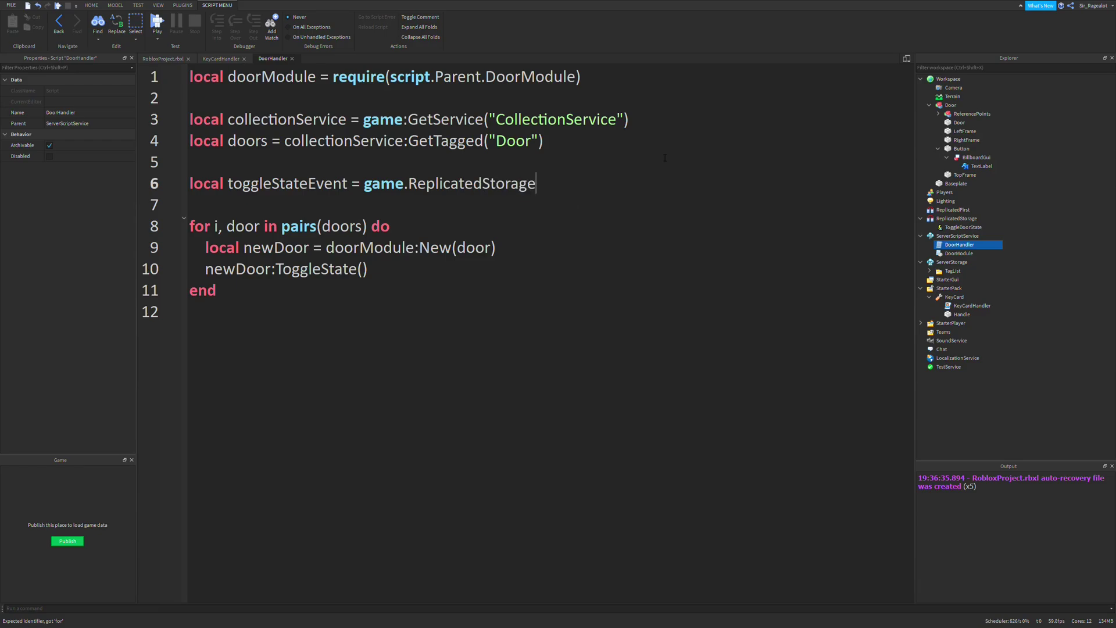
text(:WaitForChild()
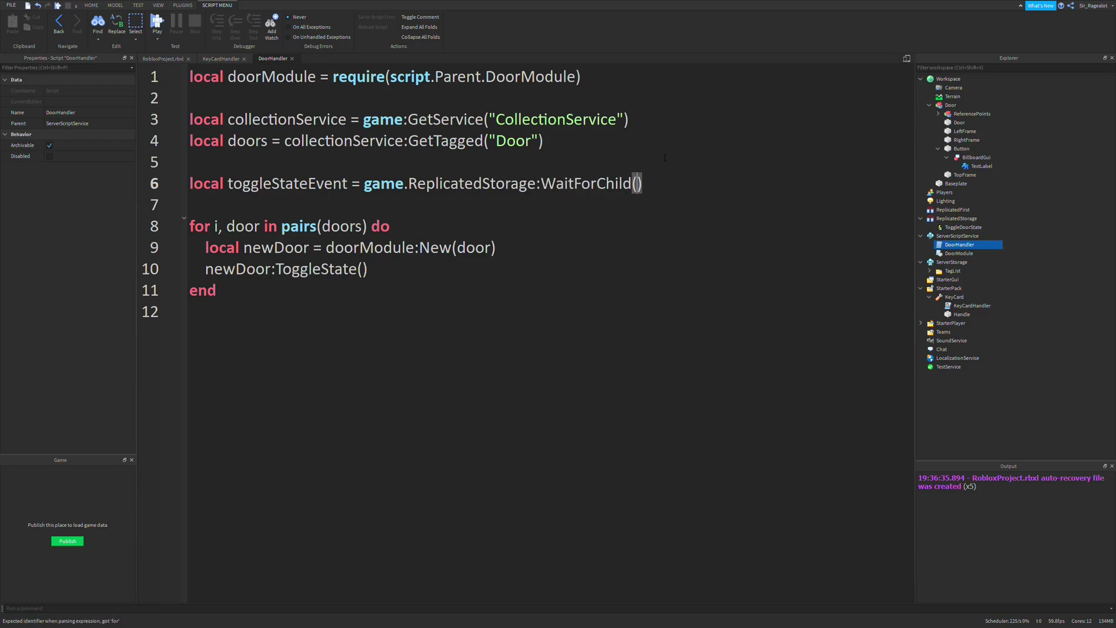
text("Tog)
key(Tab)
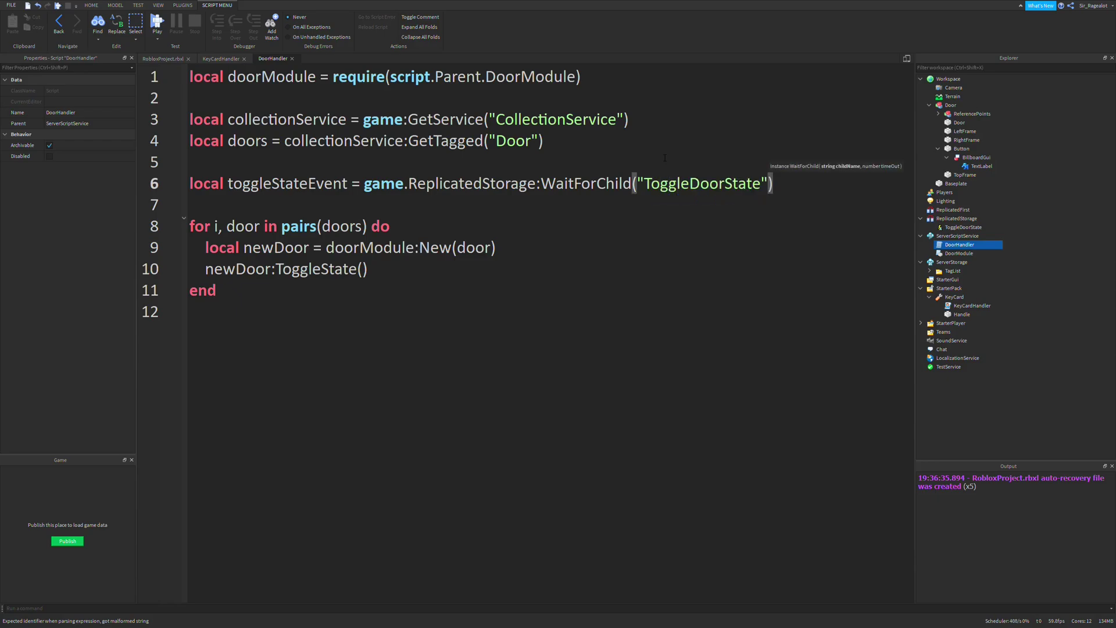
key(Right)
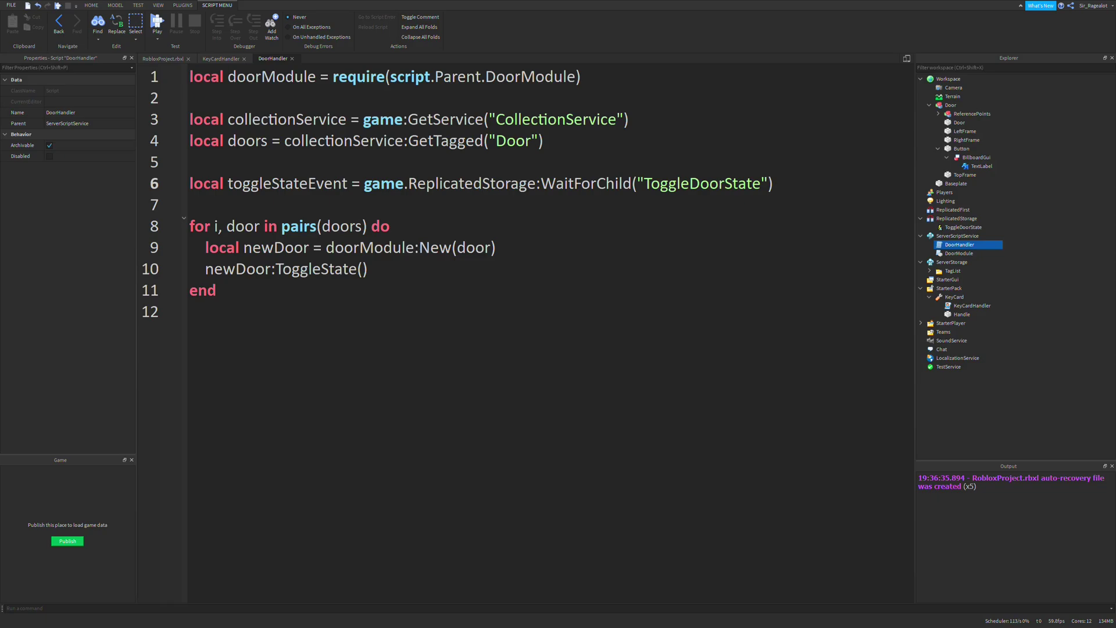
In DoorModule, add a door.Doors = {} table below the index assignment.
mouse_move(959, 254)
double_click(978, 253)
scroll(238, 329, up, 5)
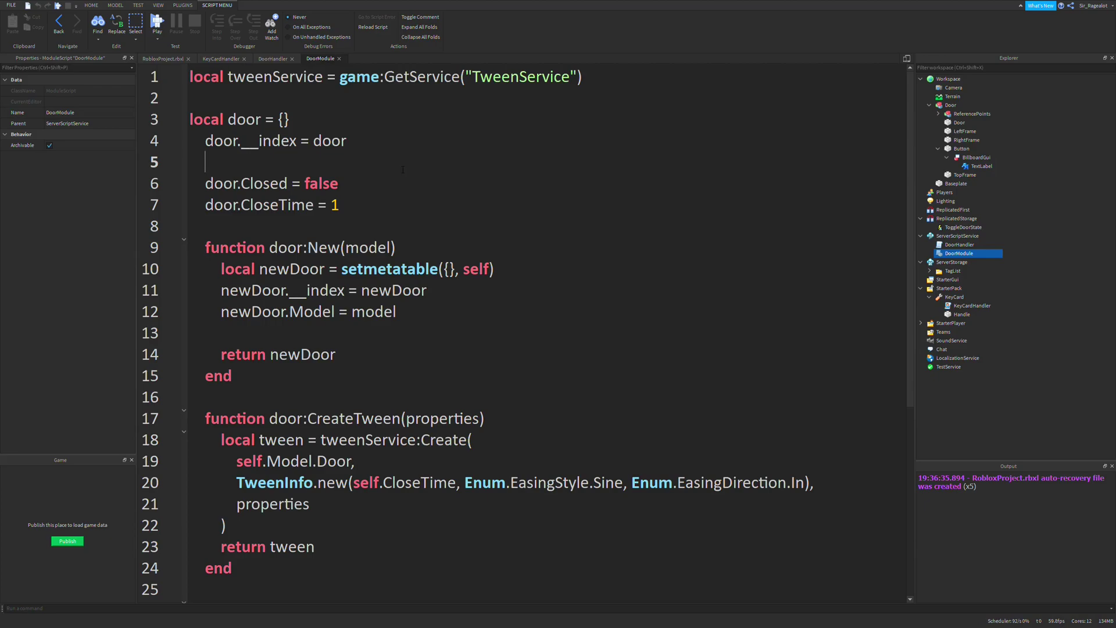
key(Return)
key(Return)
key(Up)
text(door.)
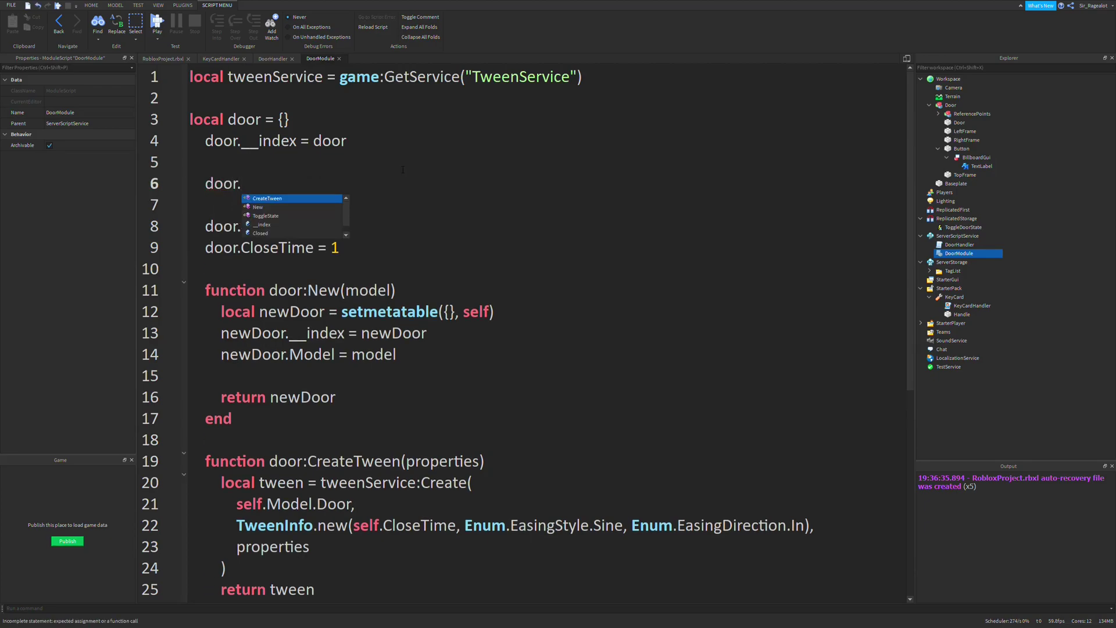
text(Doors = {})
key(Right)
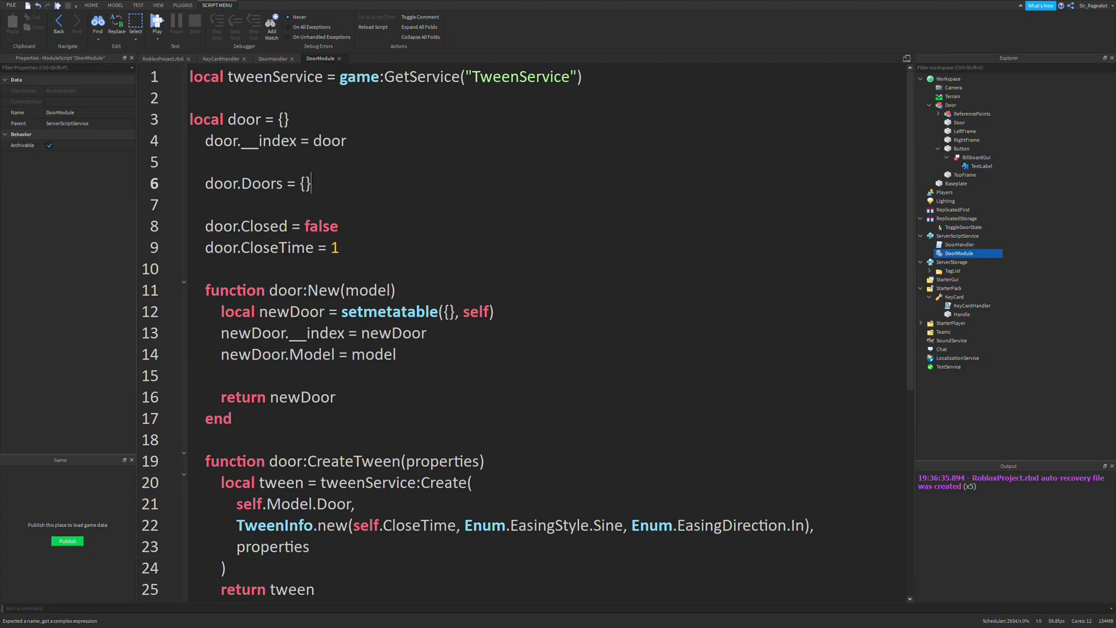
drag(311, 184, 200, 184)
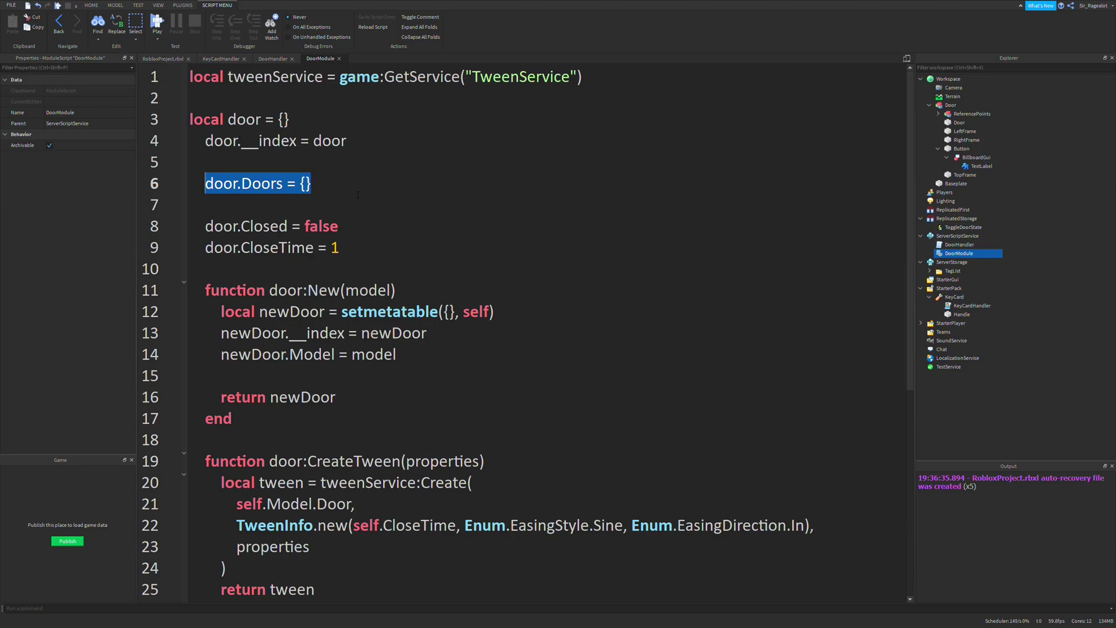
click(311, 183)
drag(311, 183, 203, 183)
In door:New, add table.insert(door.Doors, newDoor) before the return.
click(287, 290)
double_click(286, 290)
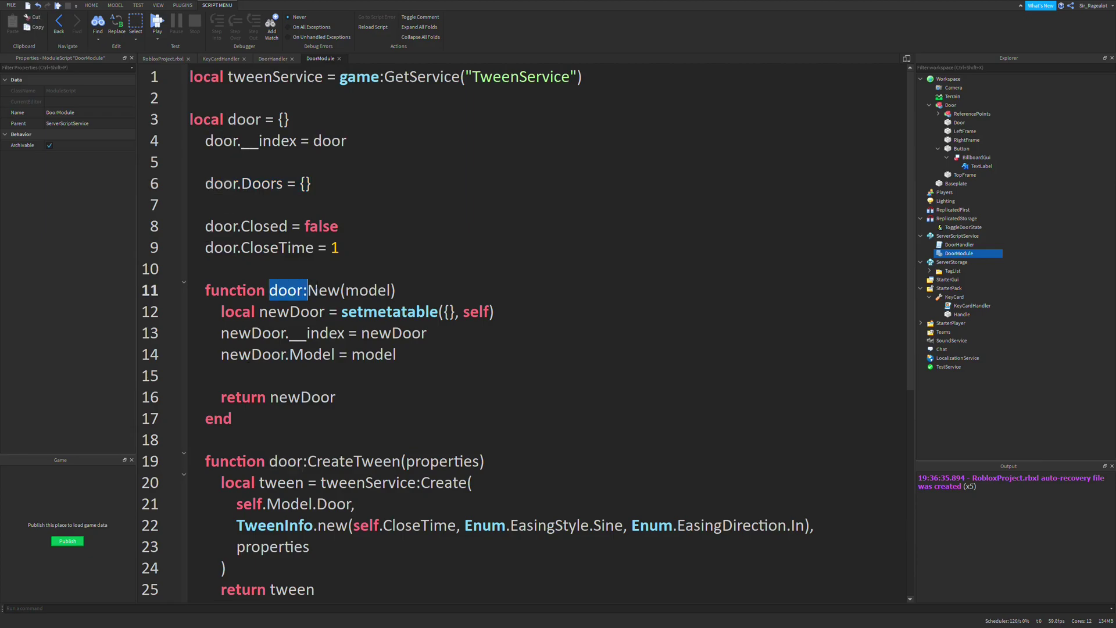
drag(286, 290, 341, 289)
click(305, 375)
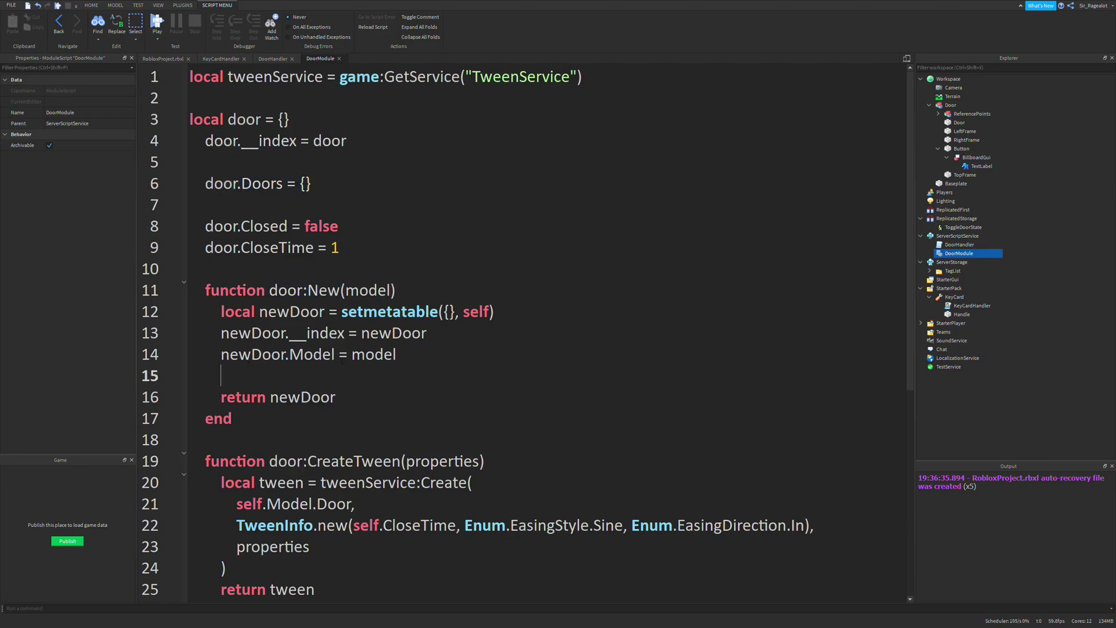
key(Return)
key(Return)
text(table.in)
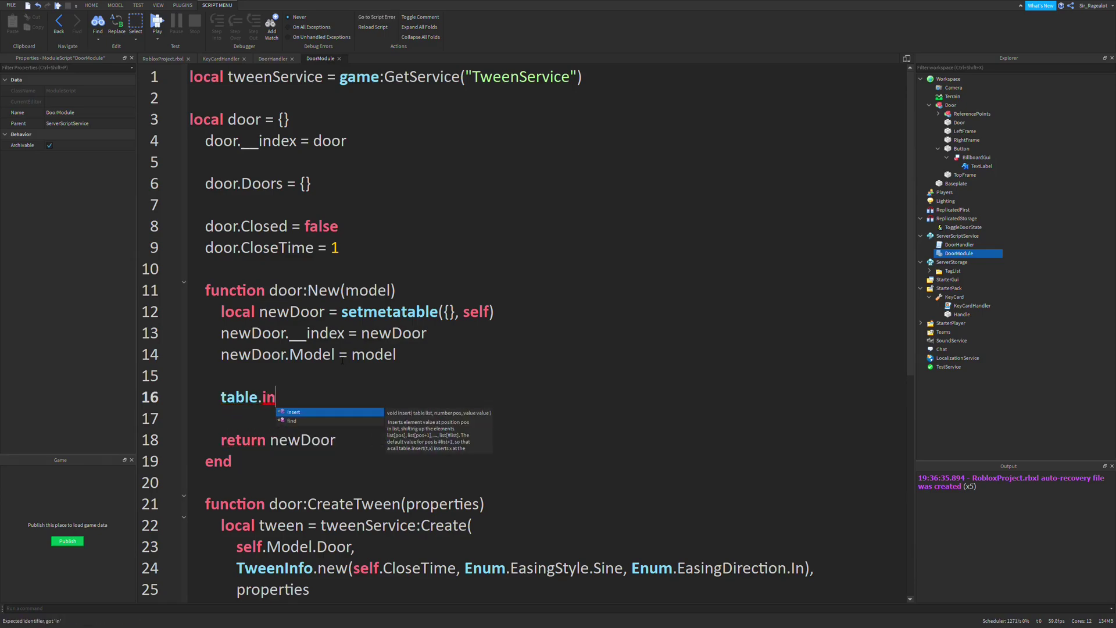
text(sert(door.Doors, new)
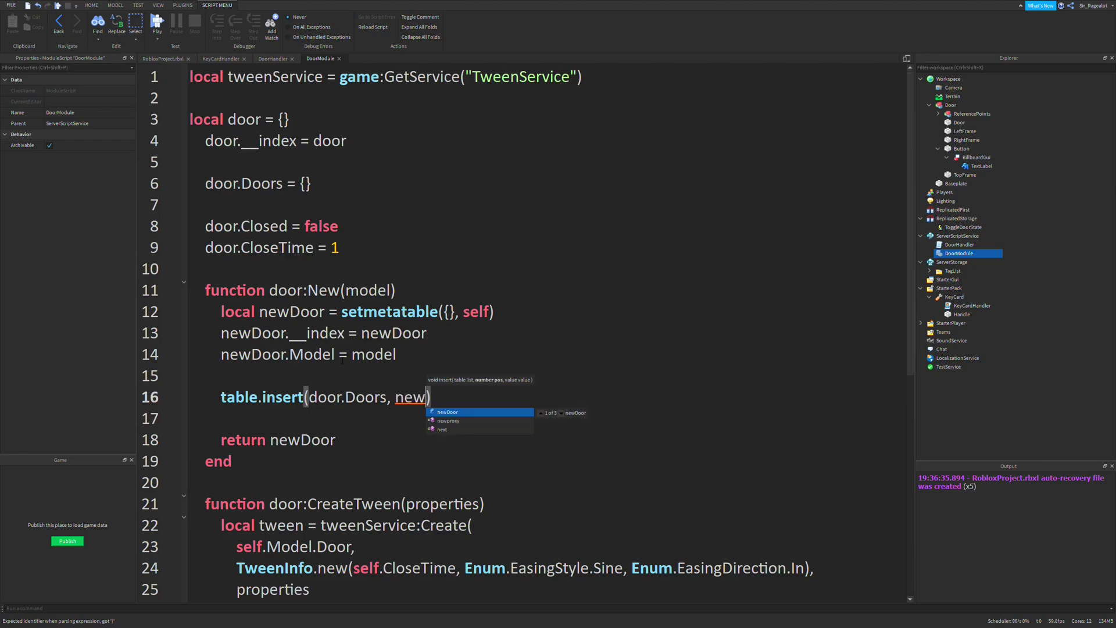
key(Tab)
key(Right)
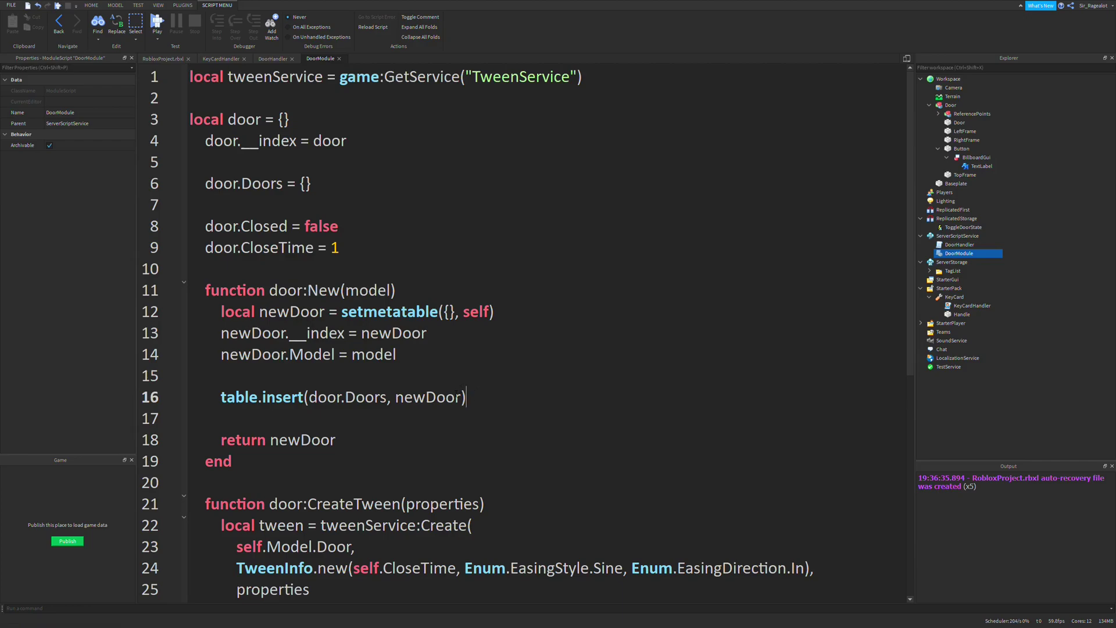
Review the newDoor insert and Doors table, then return to DoorHandler.
double_click(429, 397)
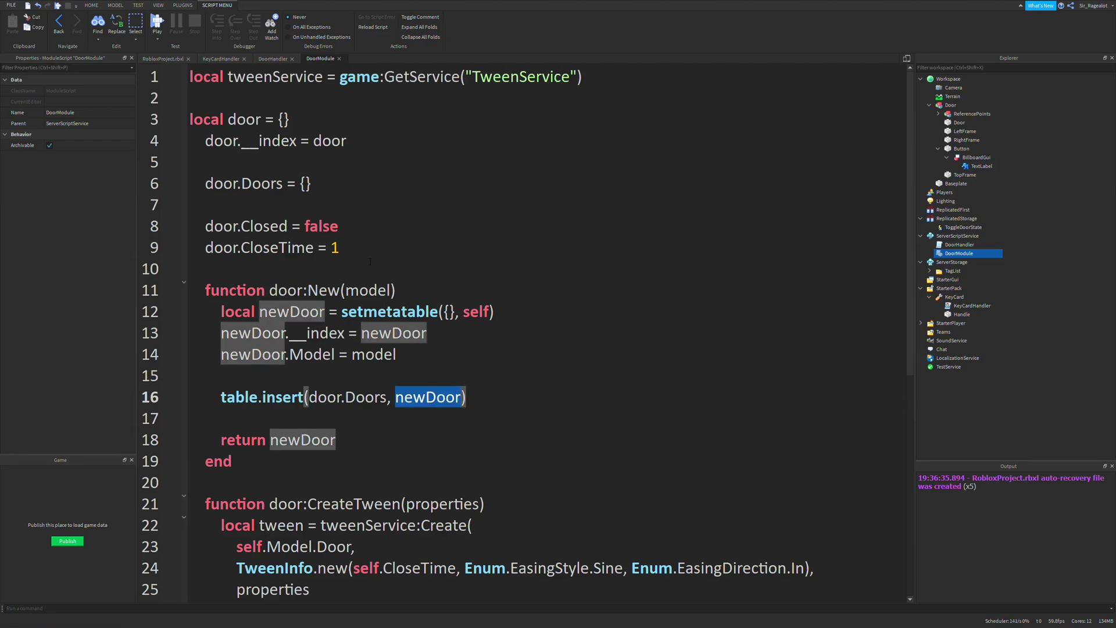
click(468, 397)
drag(311, 183, 204, 183)
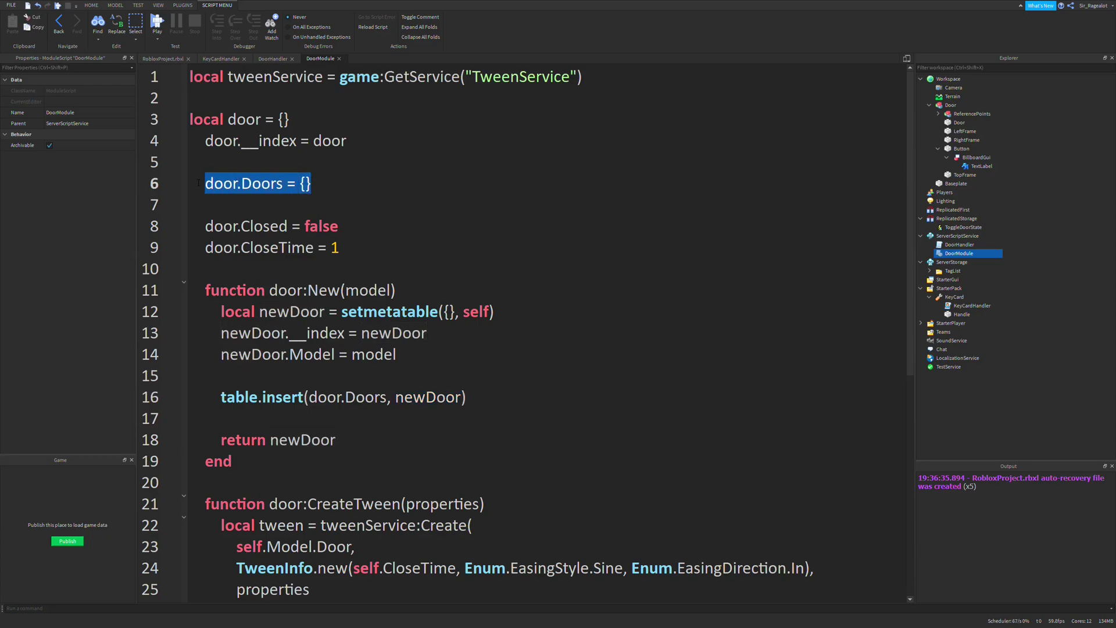
click(272, 59)
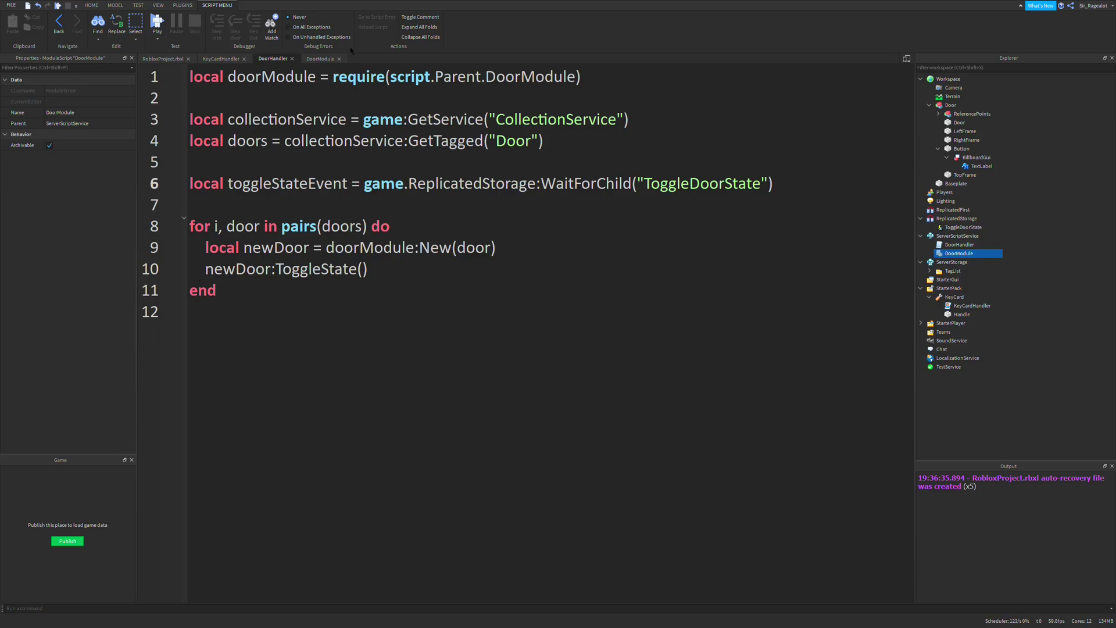
Add blank lines after the door loop and review the doors GetTagged lookup.
click(229, 294)
key(Return)
key(Return)
key(Return)
key(Up)
double_click(300, 140)
drag(299, 141, 485, 141)
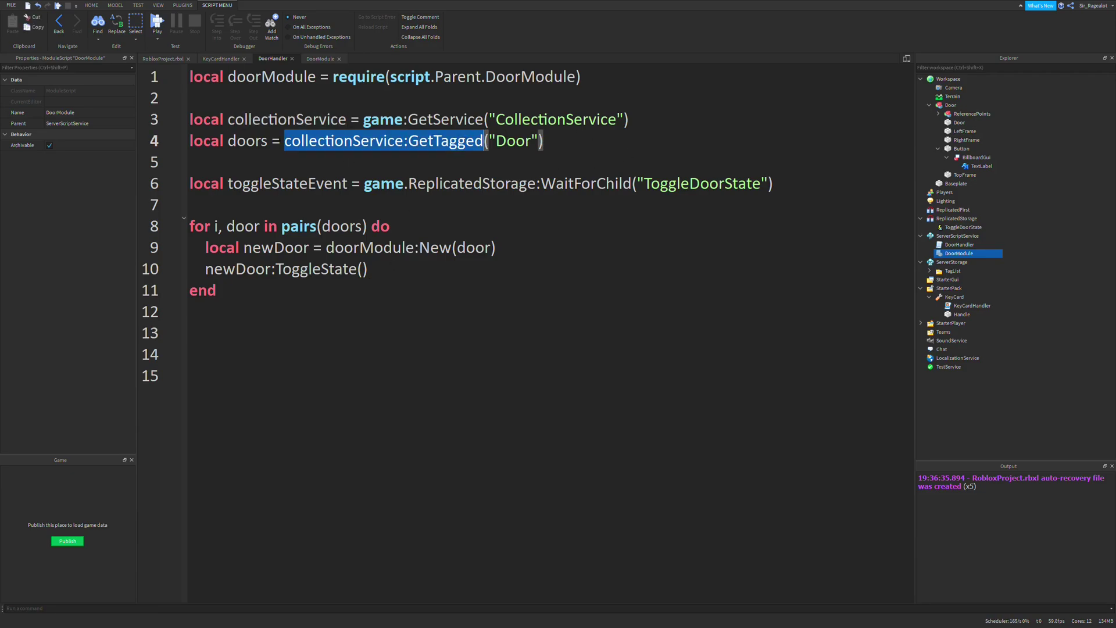
click(246, 140)
double_click(246, 141)
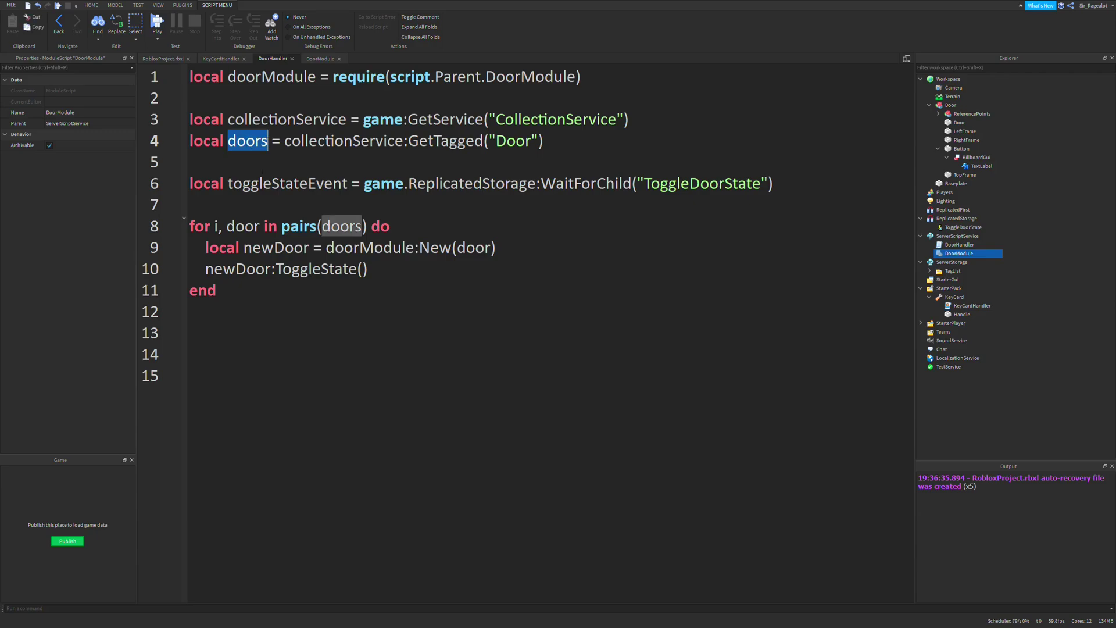
Check newDoor in the loop and place the caret on empty line 13.
double_click(276, 247)
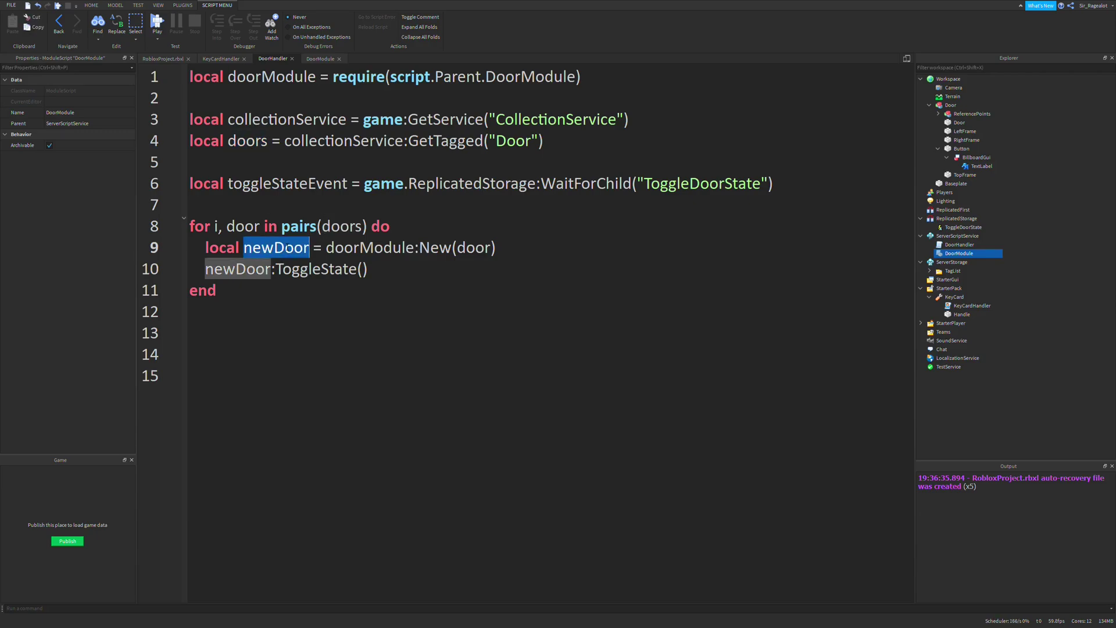
click(221, 314)
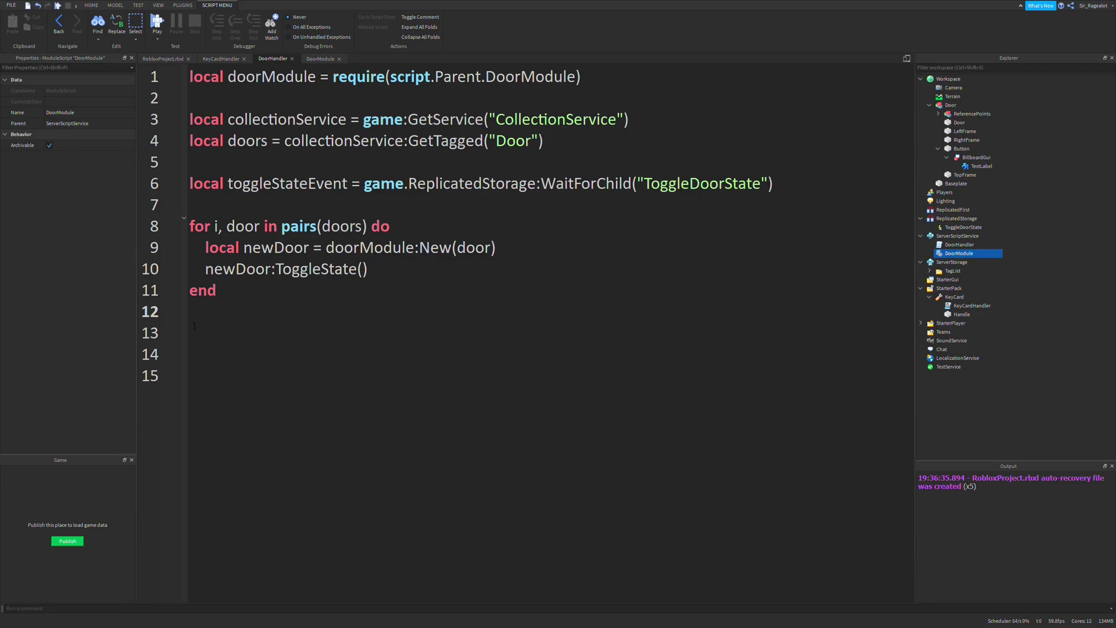
click(194, 331)
text(s)
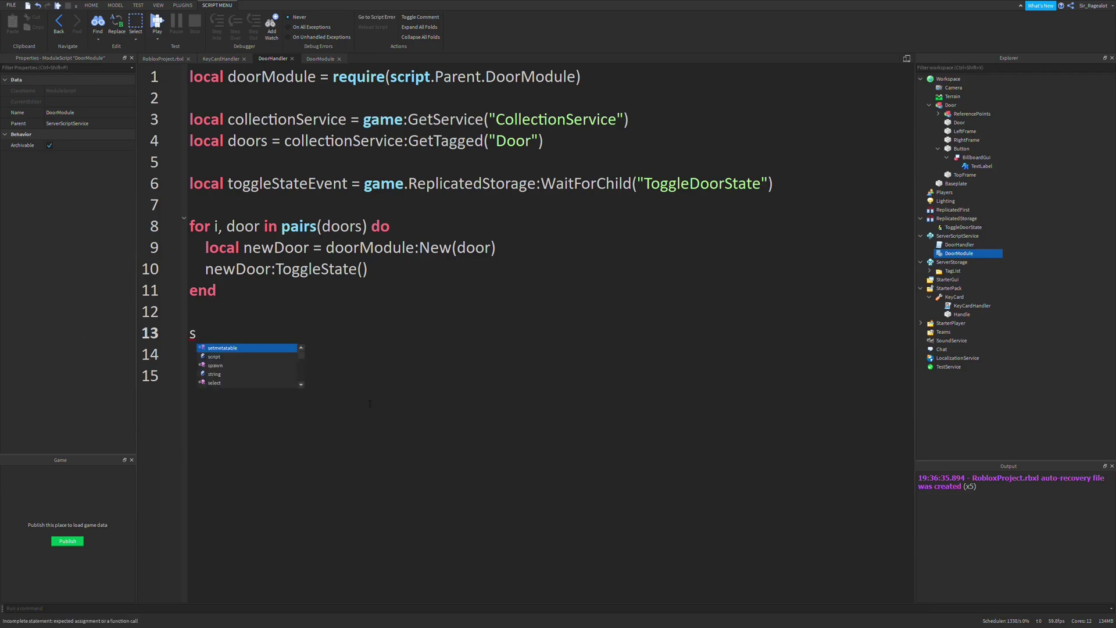
text(ta)
Write toggleStateEvent.OnServerEvent:Connect(function(player) and open its body.
key(BackSpace)
key(BackSpace)
key(BackSpace)
text(togg)
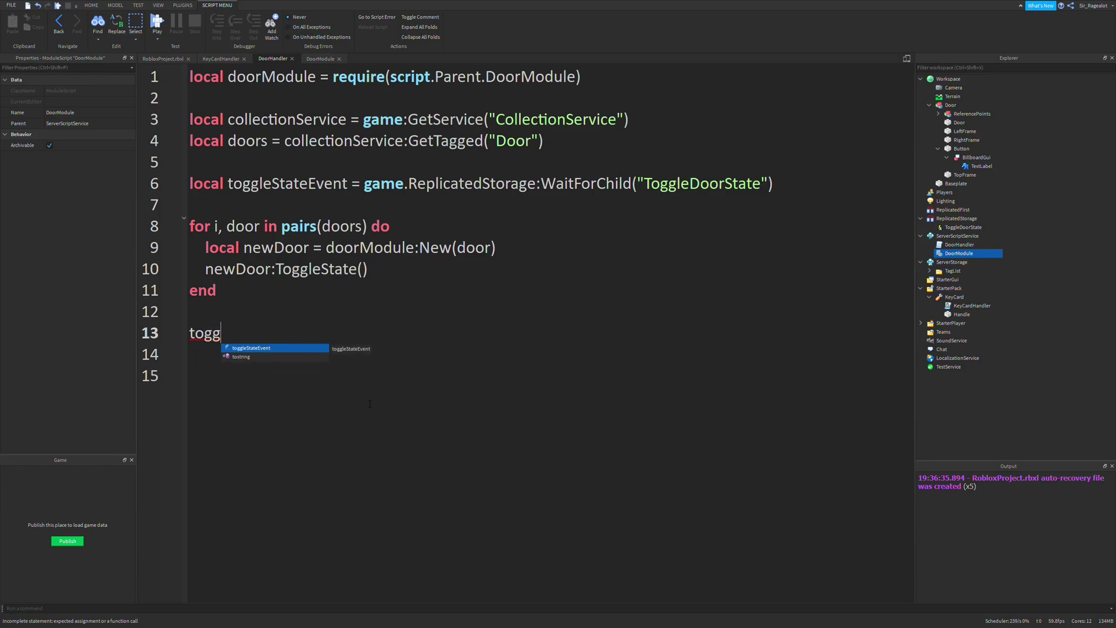
text(leStateEvent.OnserverEvent:Connect(fu)
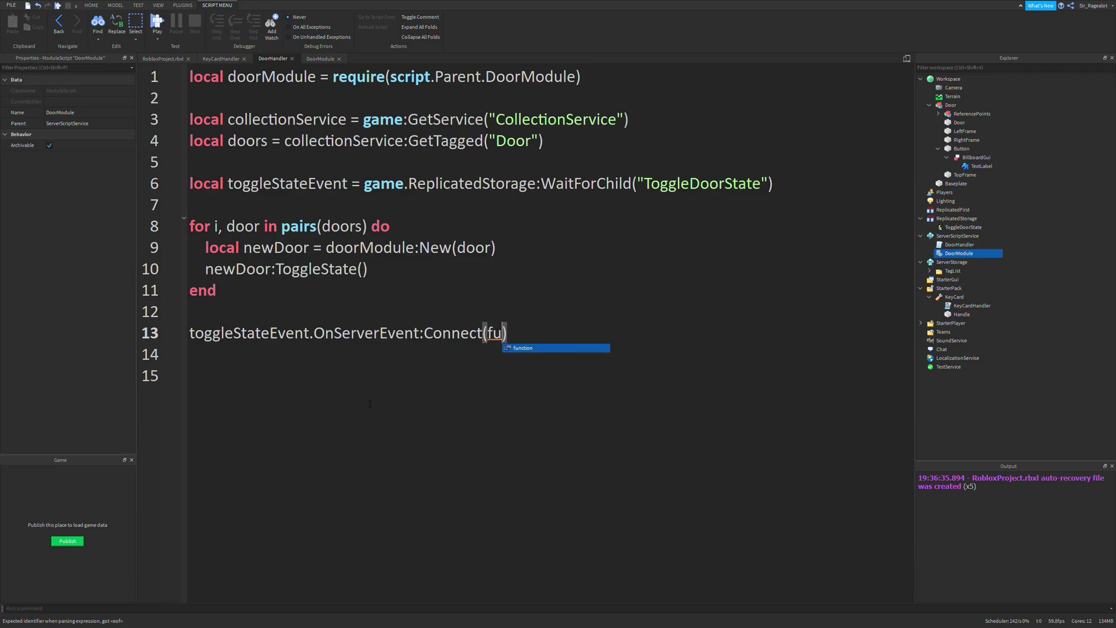
text(nction)
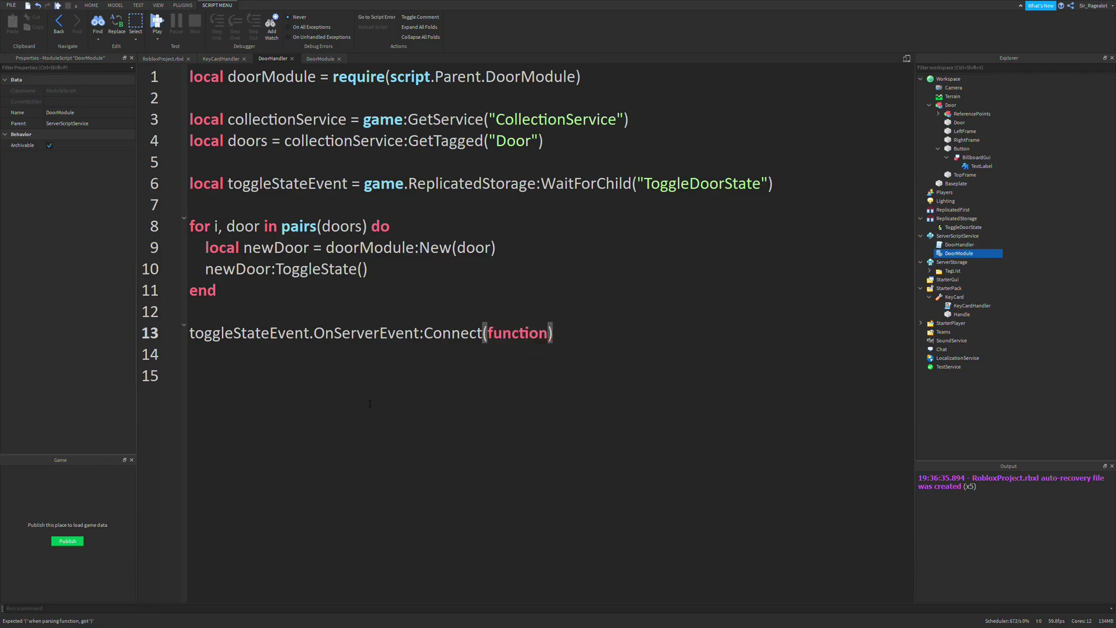
text((player)
key(Right)
key(Left)
key(Return)
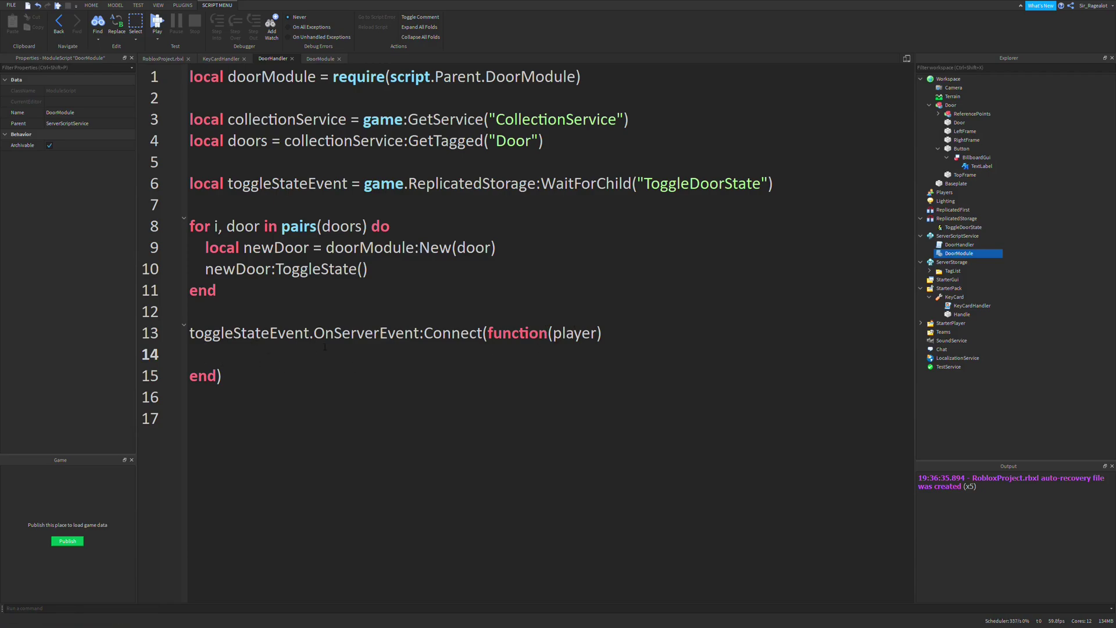
text(local )
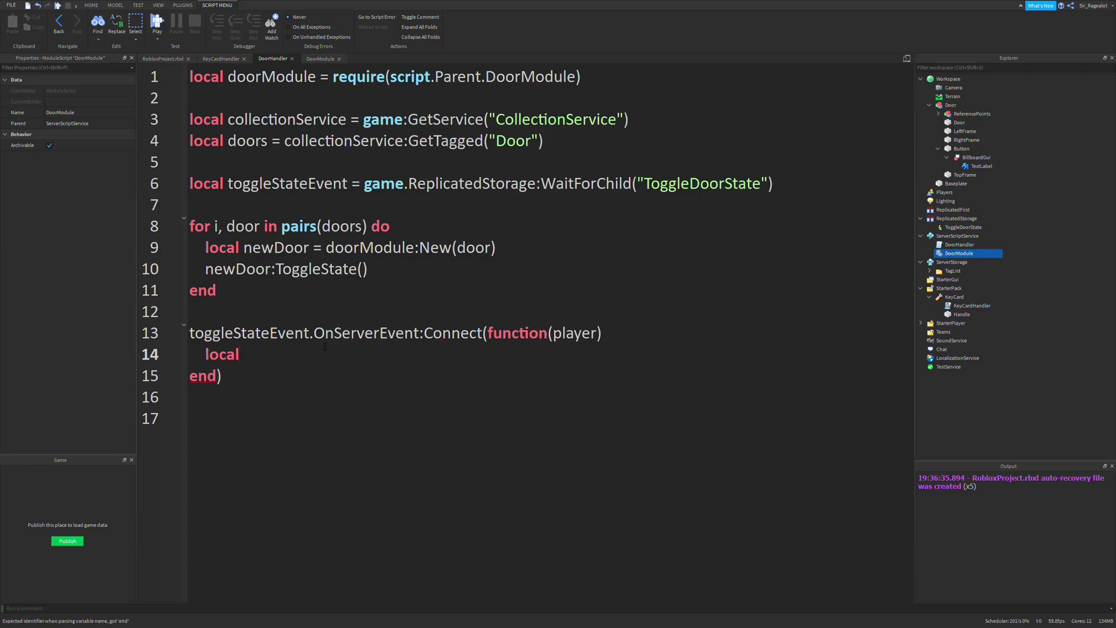
text(playerPos = player.Character.PrimaryPart.Position)
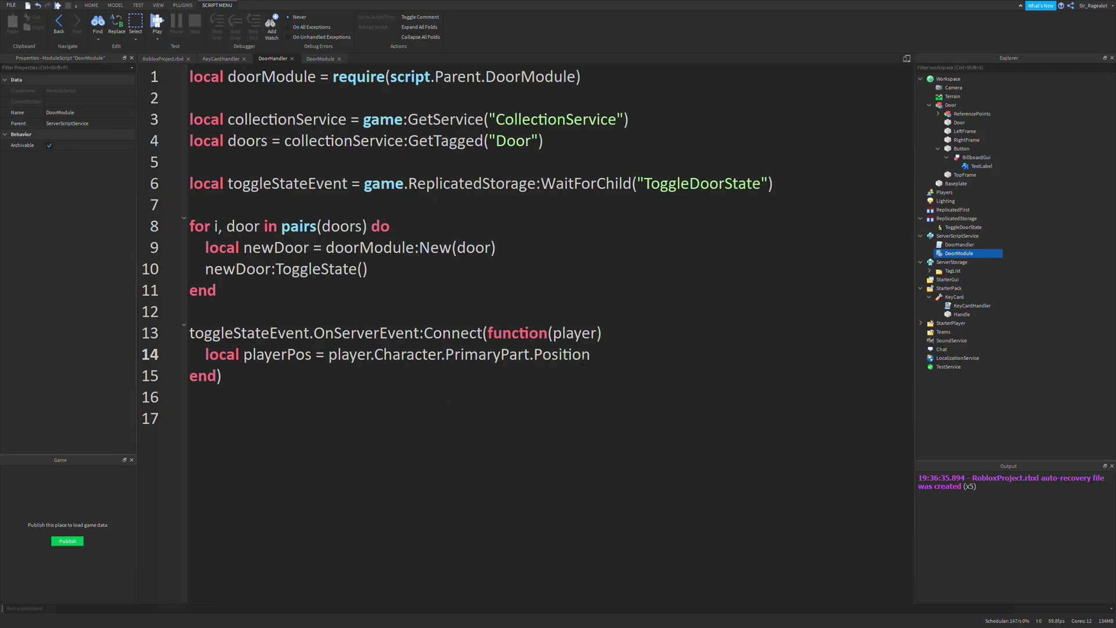
Add local playerPos = player.Character.PrimaryPart.Position and local distances = {} inside the handler.
double_click(501, 353)
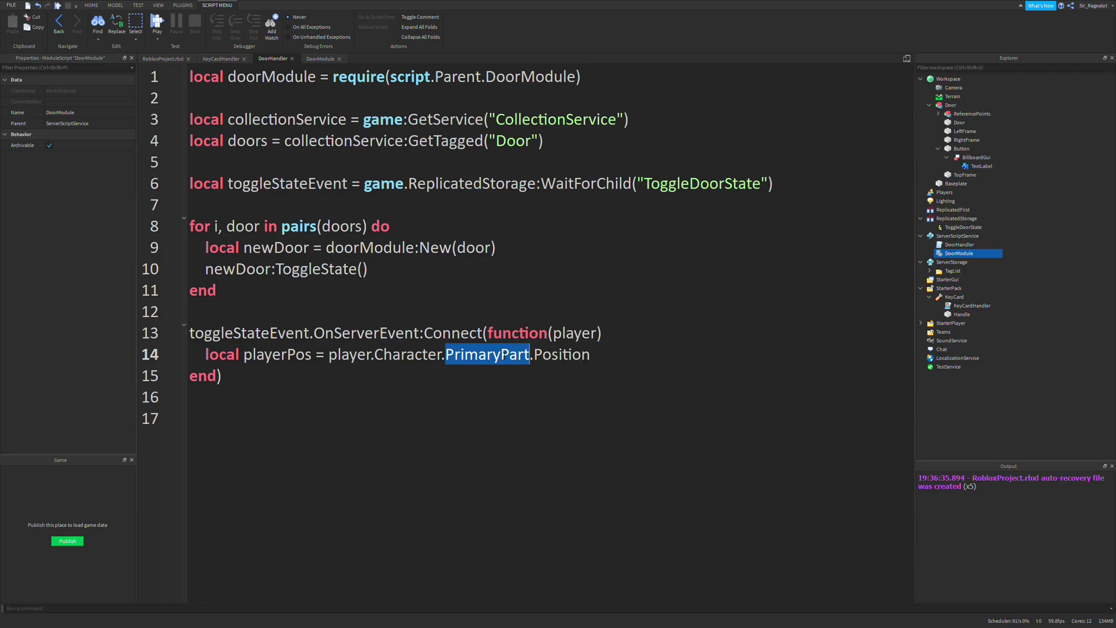
double_click(558, 353)
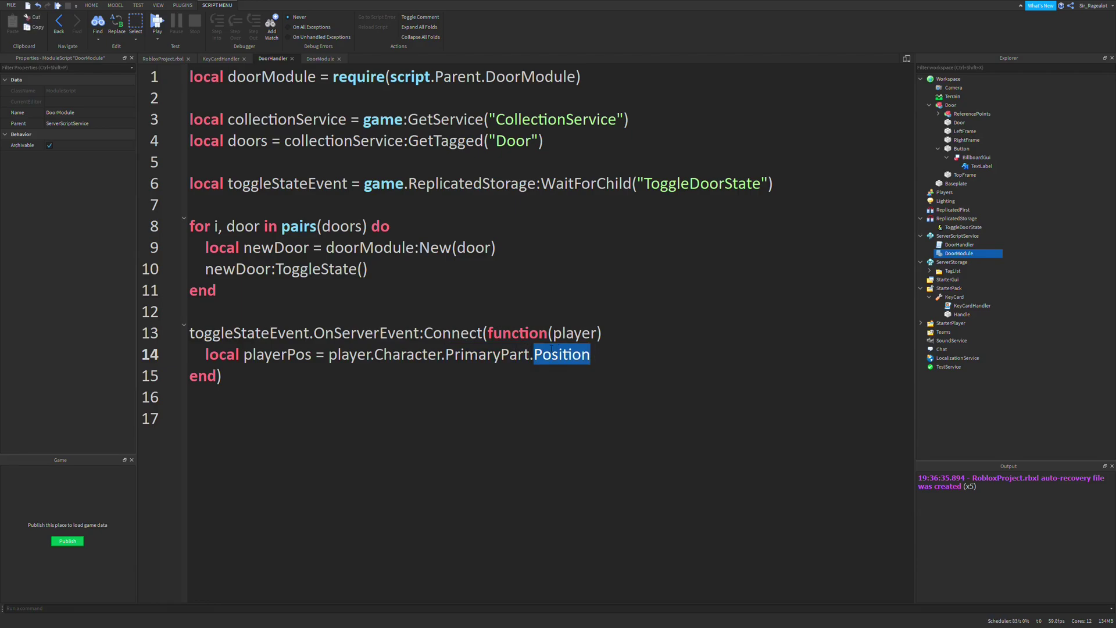
click(600, 350)
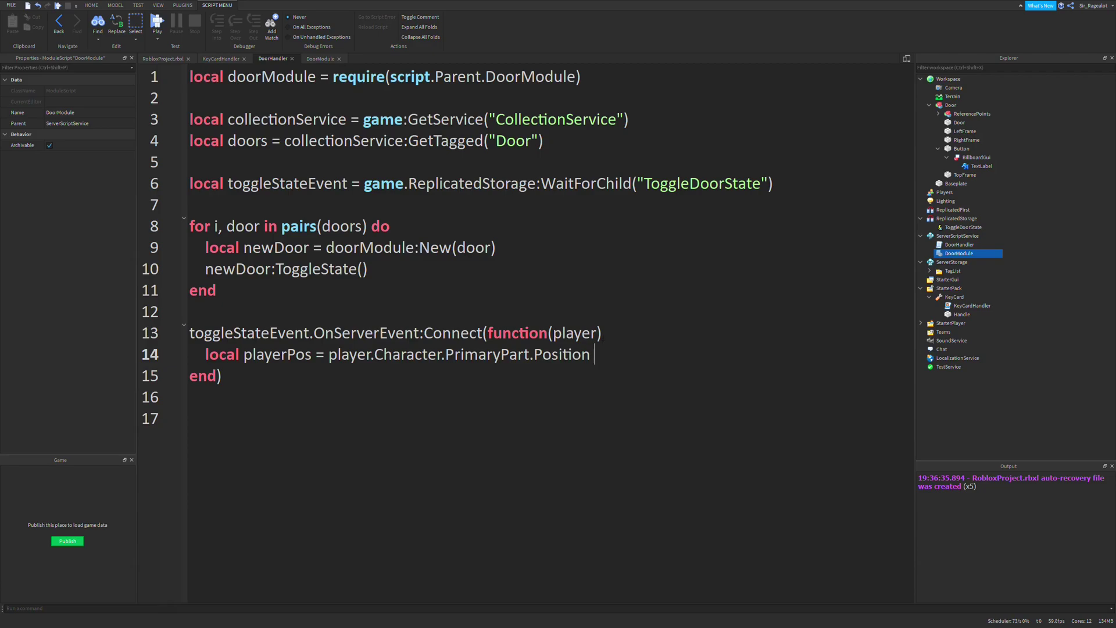
key(Return)
key(Return)
key(Up)
text(local dist)
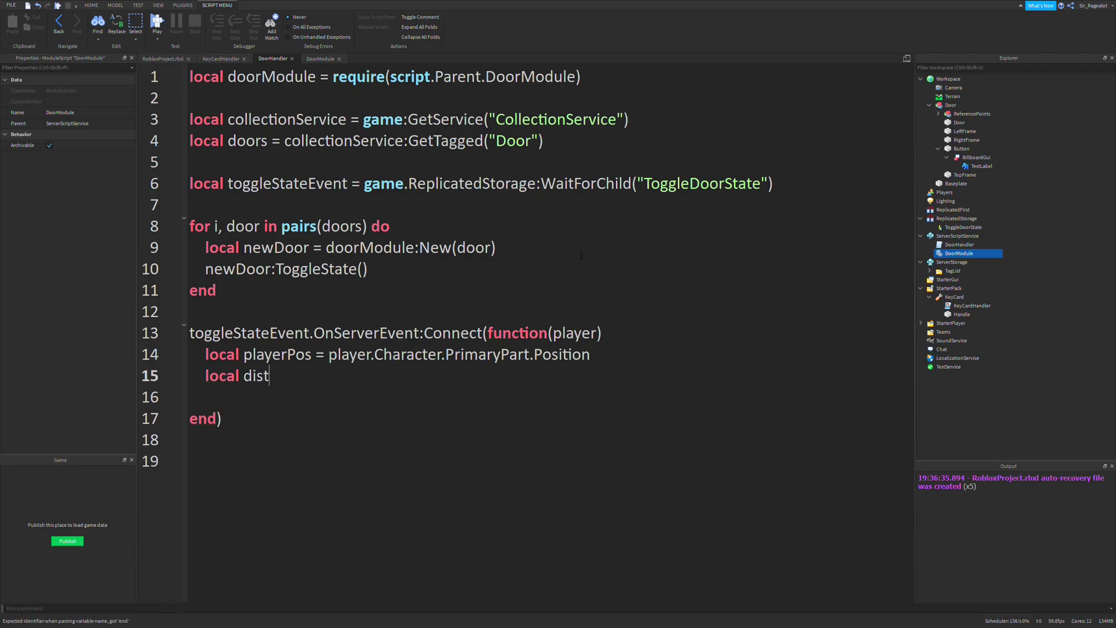
text(ances = {})
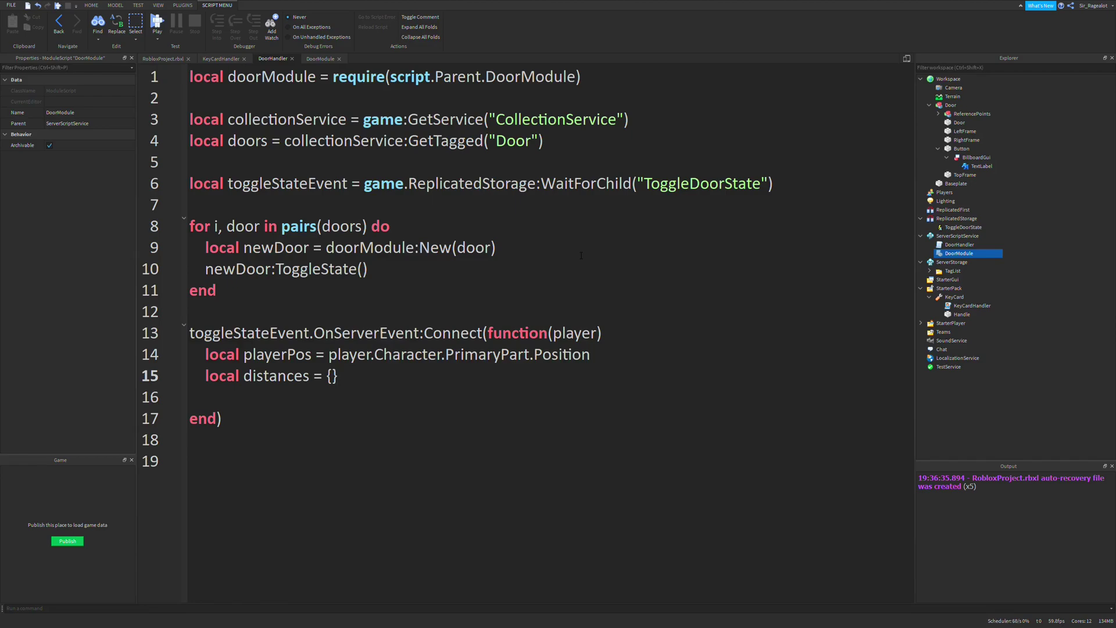
key(Return)
key(Return)
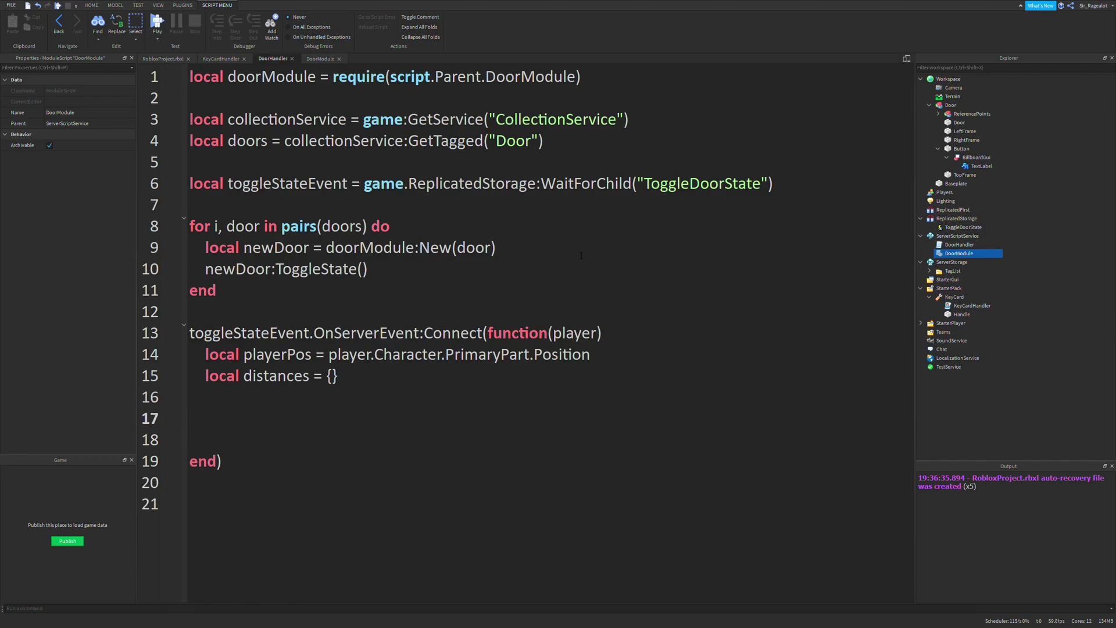
Add local proximity = 10 below the event reference and start a new line in the handler body.
key(Up)
key(Up)
key(Up)
key(Up)
key(Up)
key(Up)
key(Up)
key(Return)
key(Return)
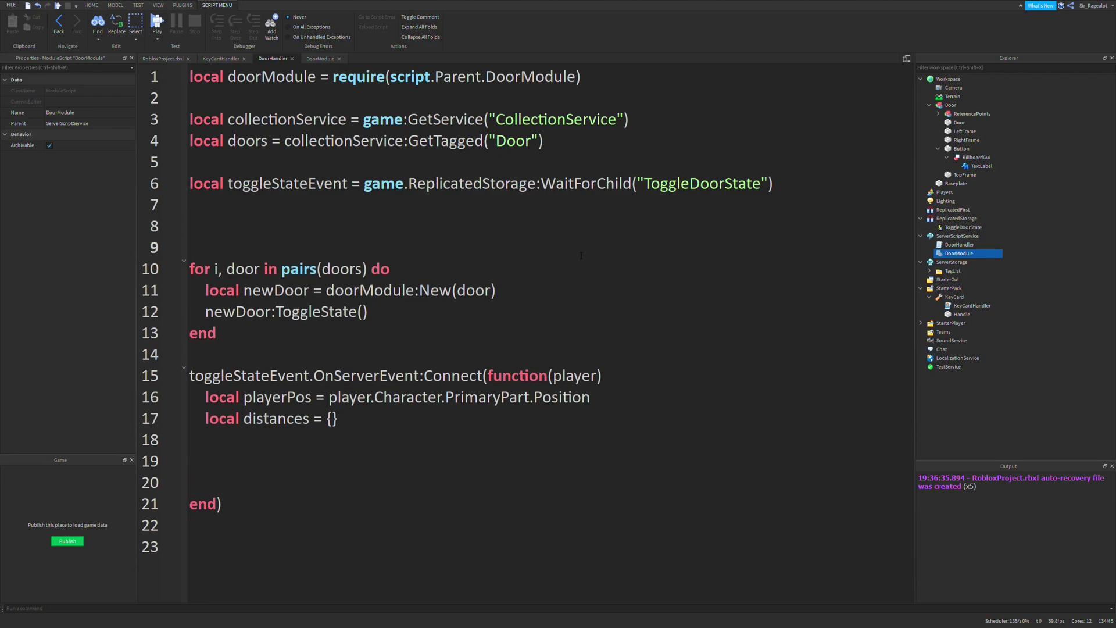
key(Up)
key(Up)
text(local )
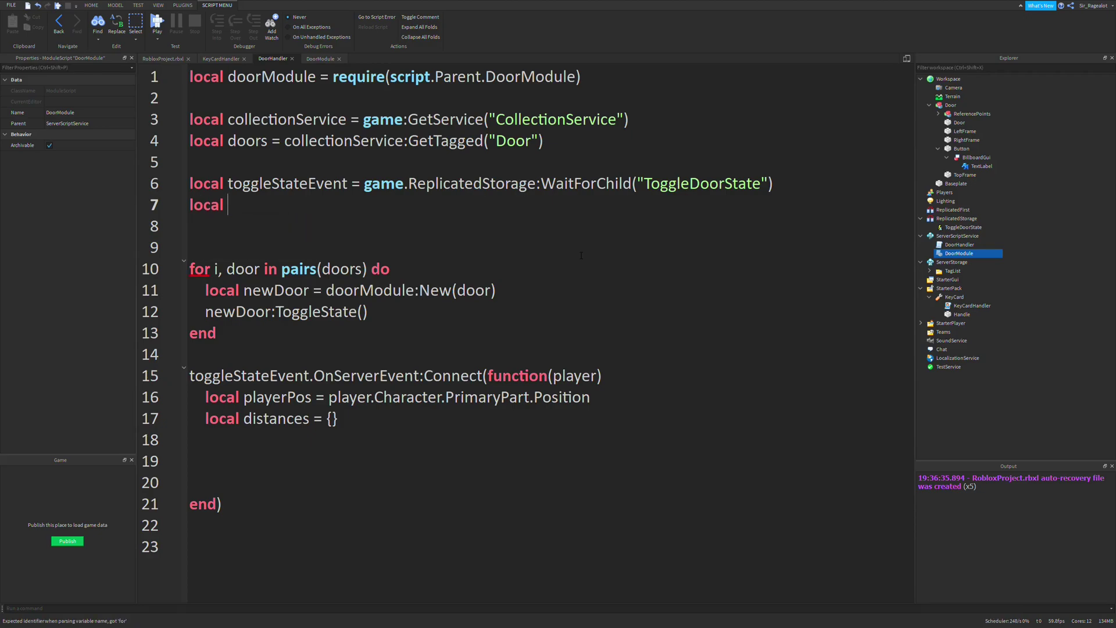
text(proximity = 10)
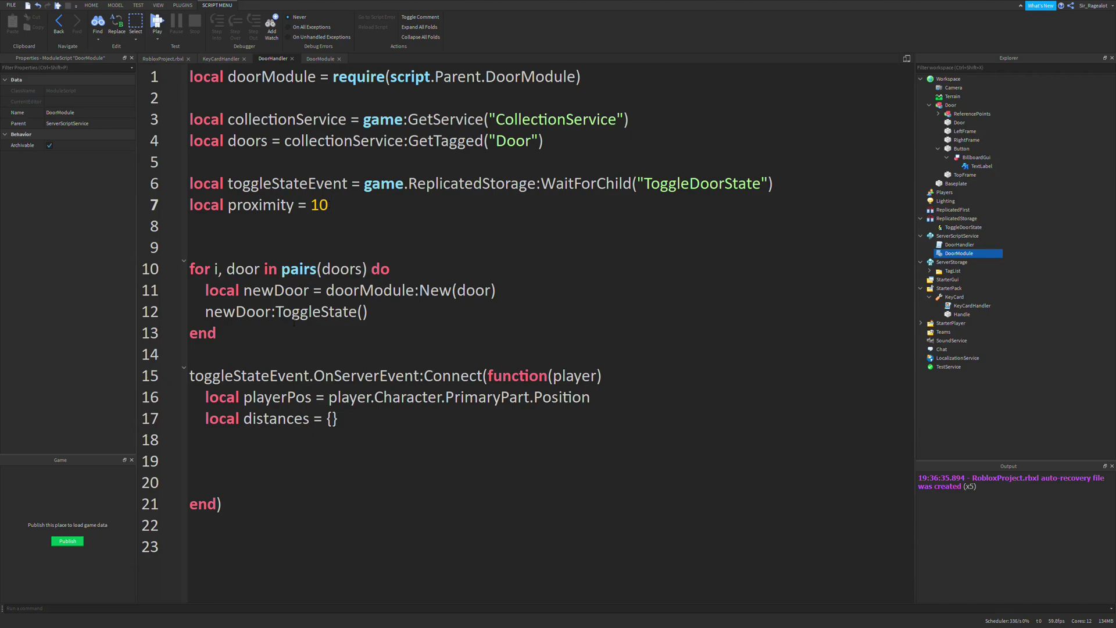
click(226, 446)
key(Return)
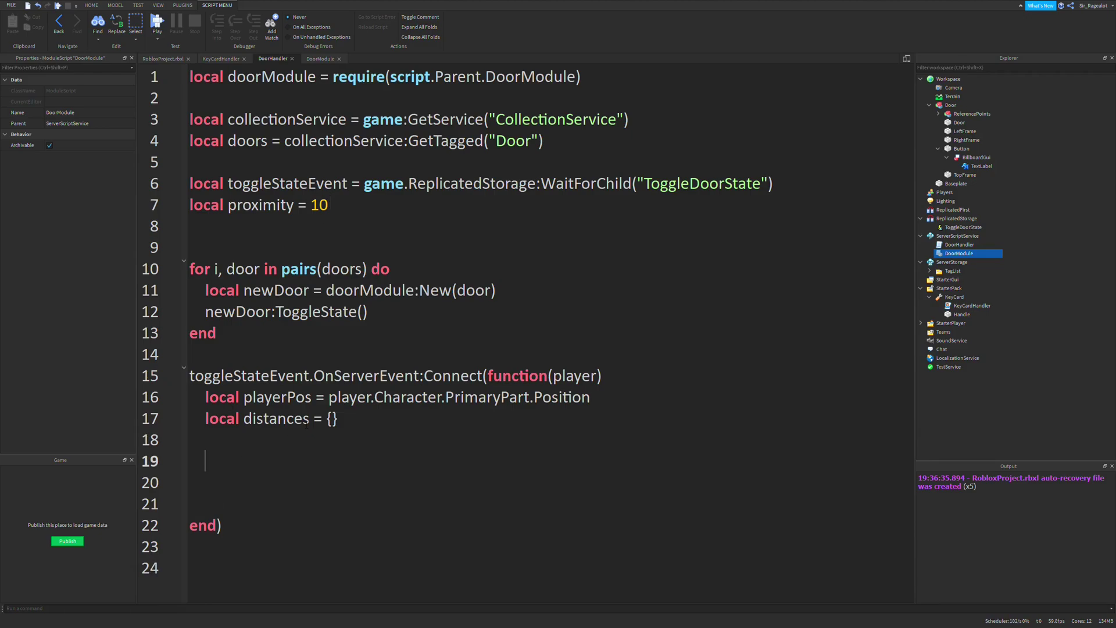
text(for )
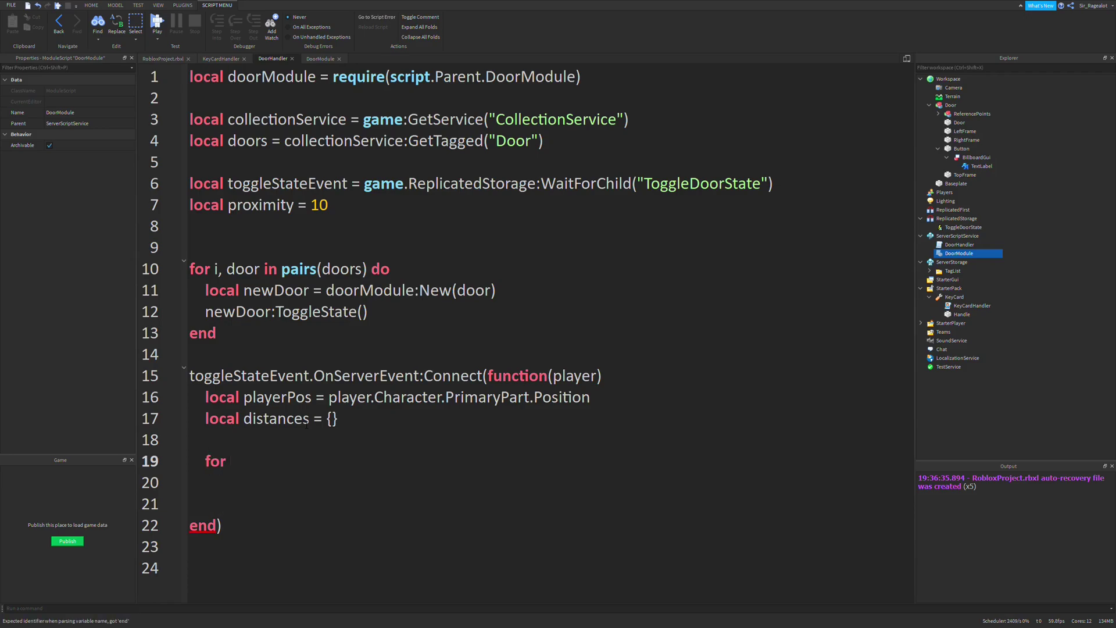
text(i, door in pairs(doorModule.Doors)
Write for i, door in pairs(doorModule.Doors) do and start the doorDistance line from door.Model.PrimaryPart.Position.
key(Right)
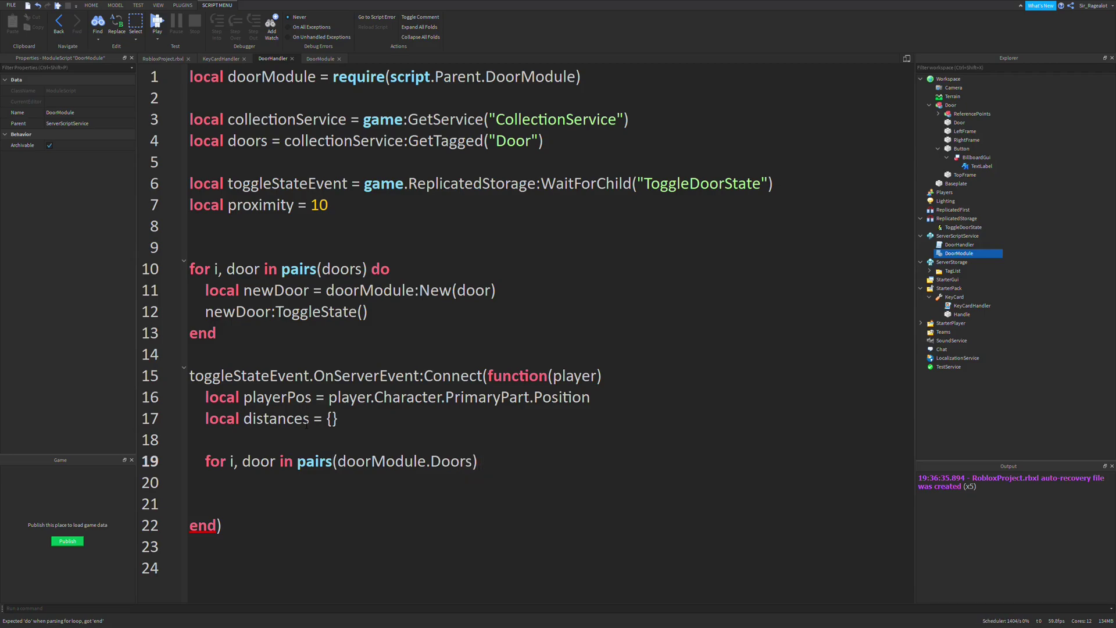
text(do)
key(Return)
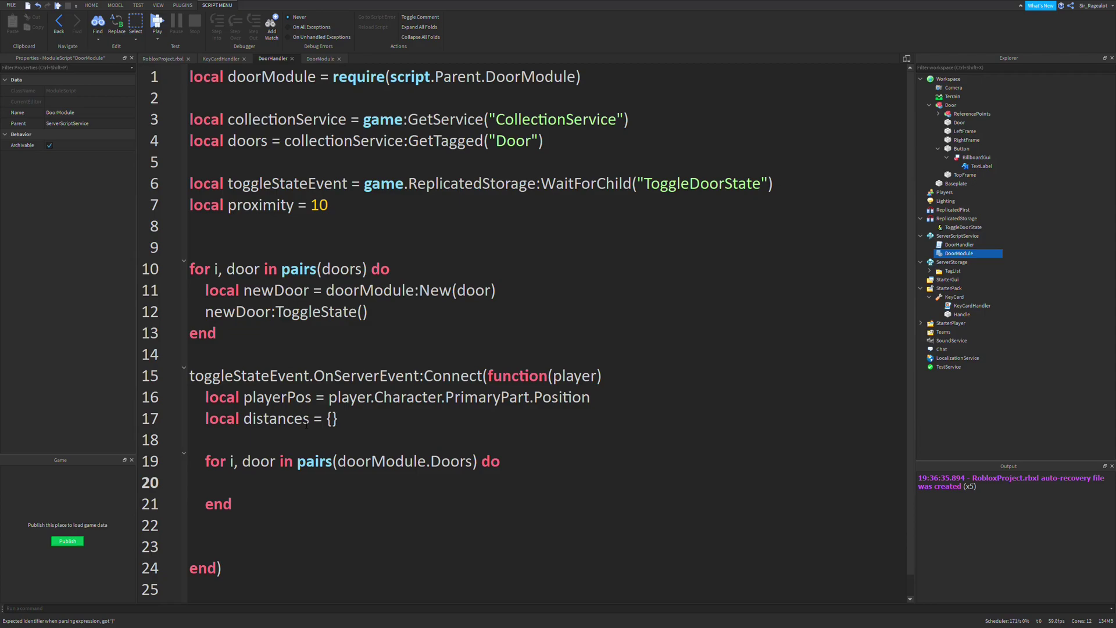
text(local )
text(doorDistance = (door.Model.PrimaryPart.Position)
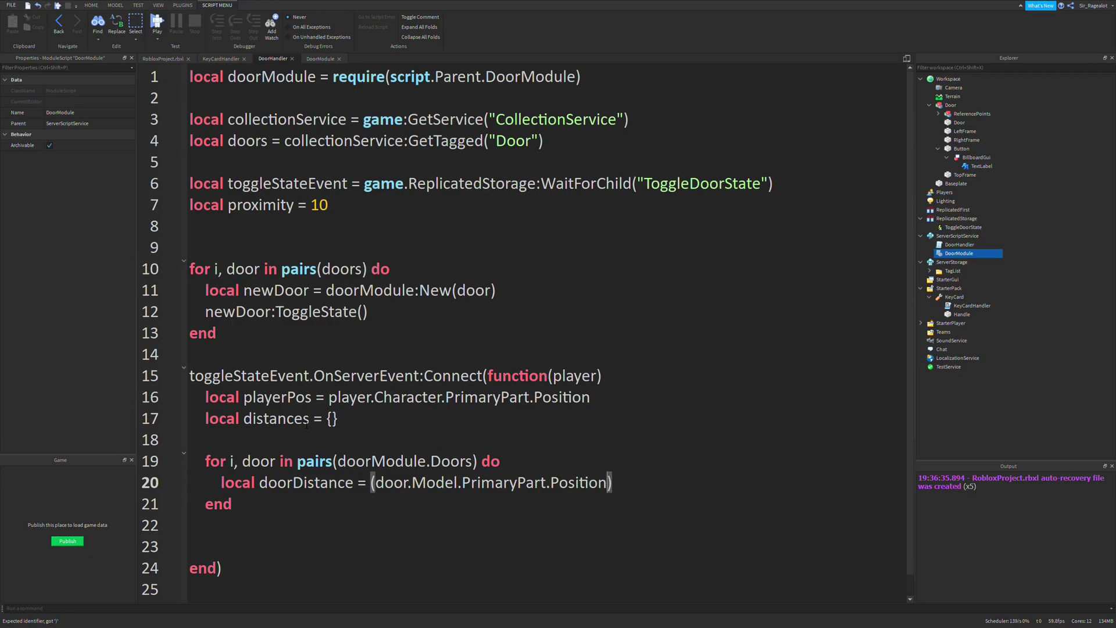
Assign Button as the Door model's PrimaryPart, then return before the closing parenthesis.
click(951, 105)
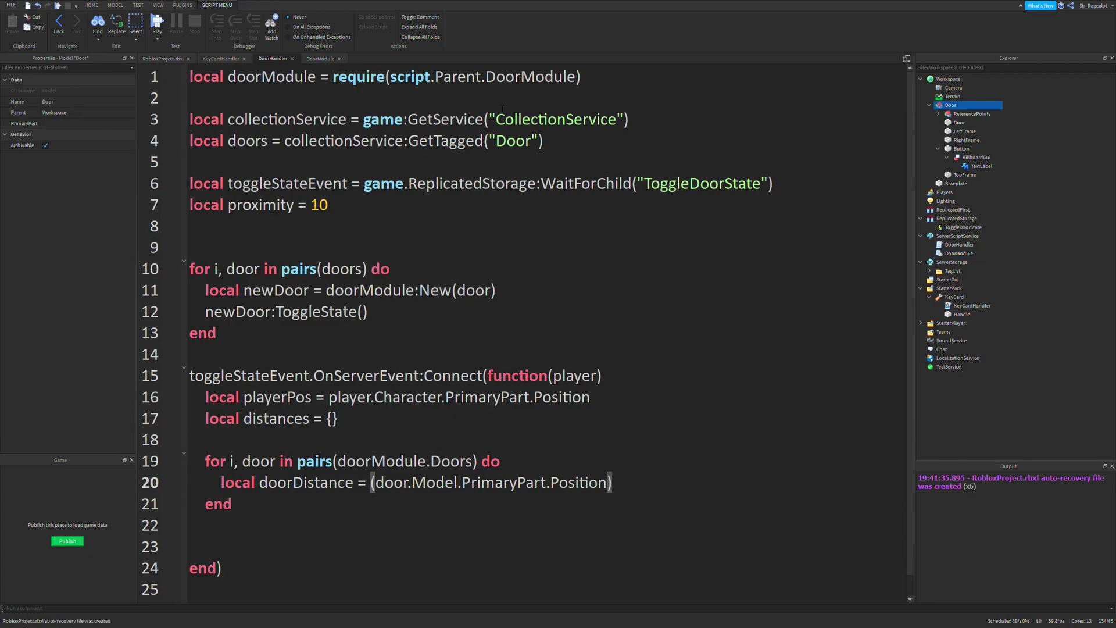
click(35, 123)
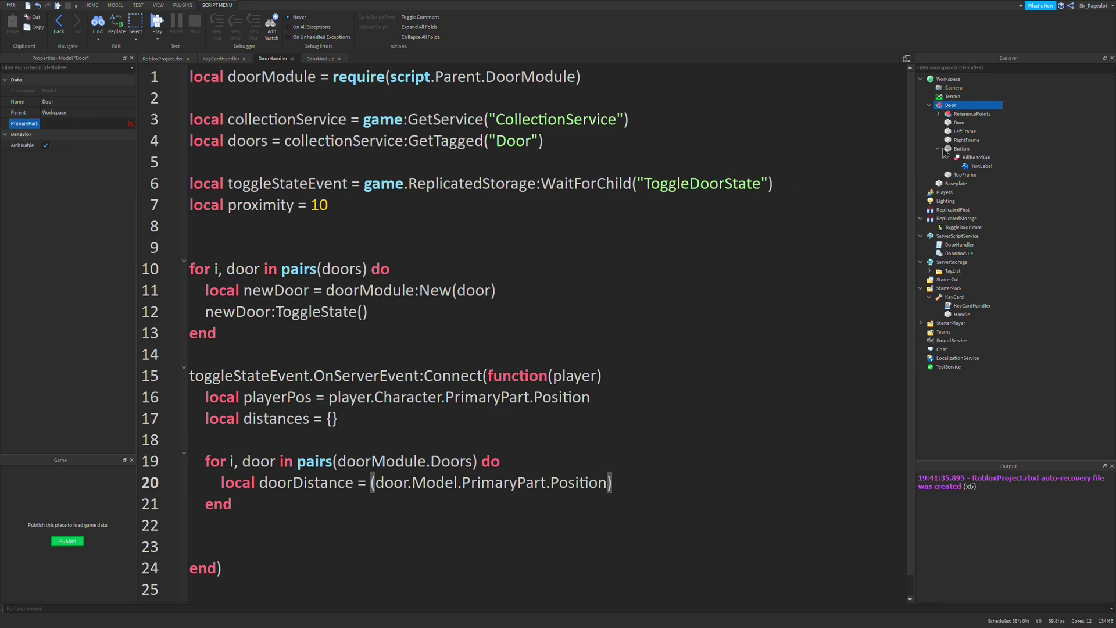
click(961, 148)
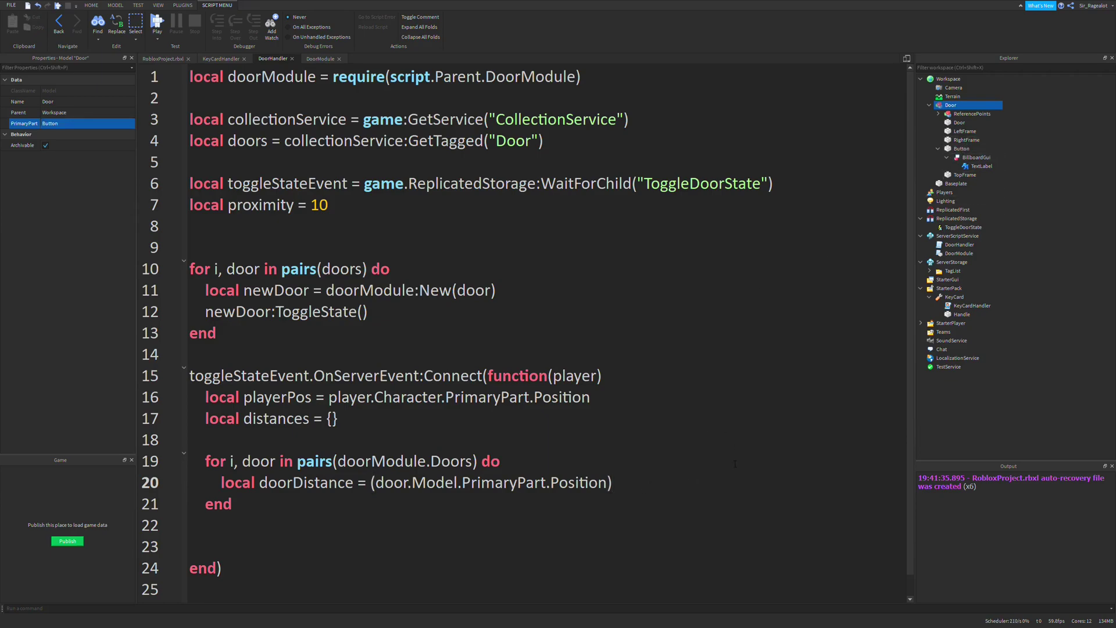
key(Left)
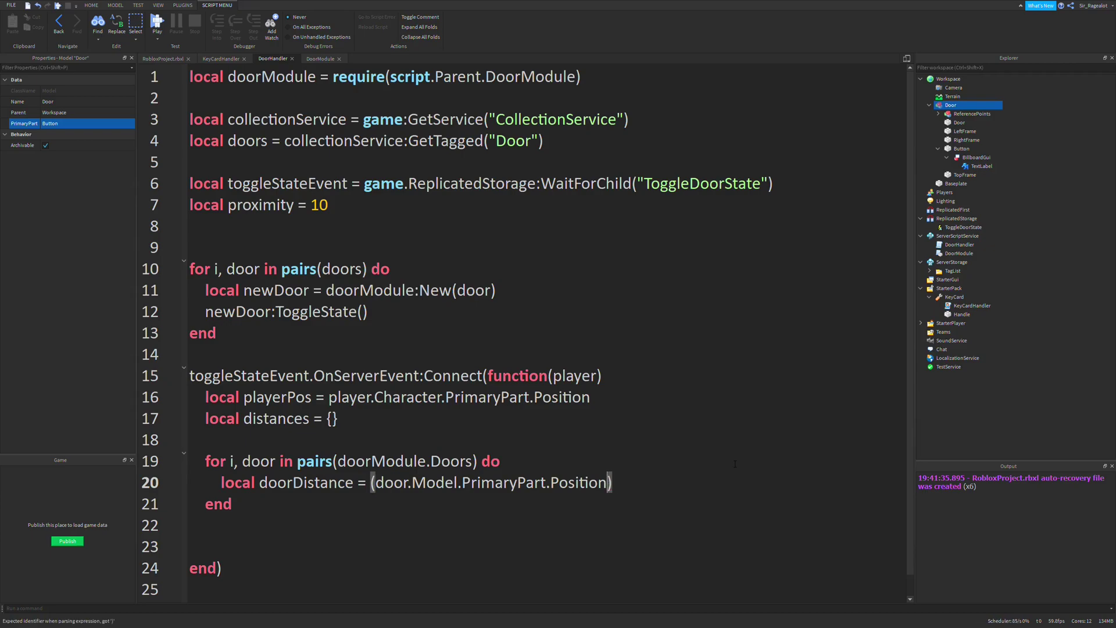
text(- play)
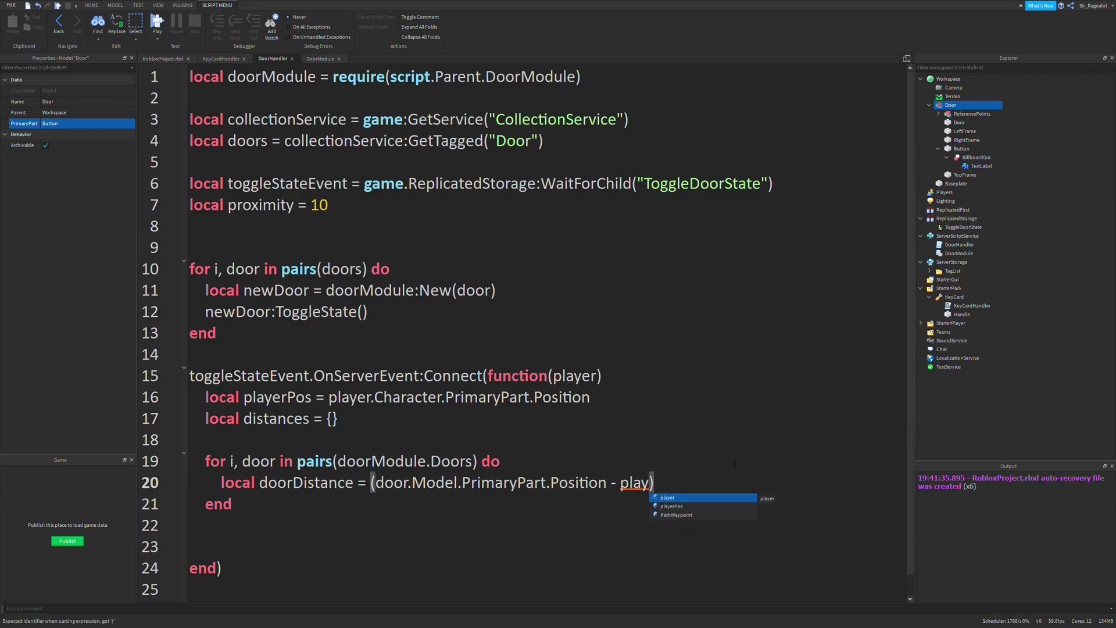
Finish doorDistance as (door position - playerPos).Magnitude and review the formula.
key(Down)
key(Tab)
text(.M)
key(BackSpace)
text(magnitude)
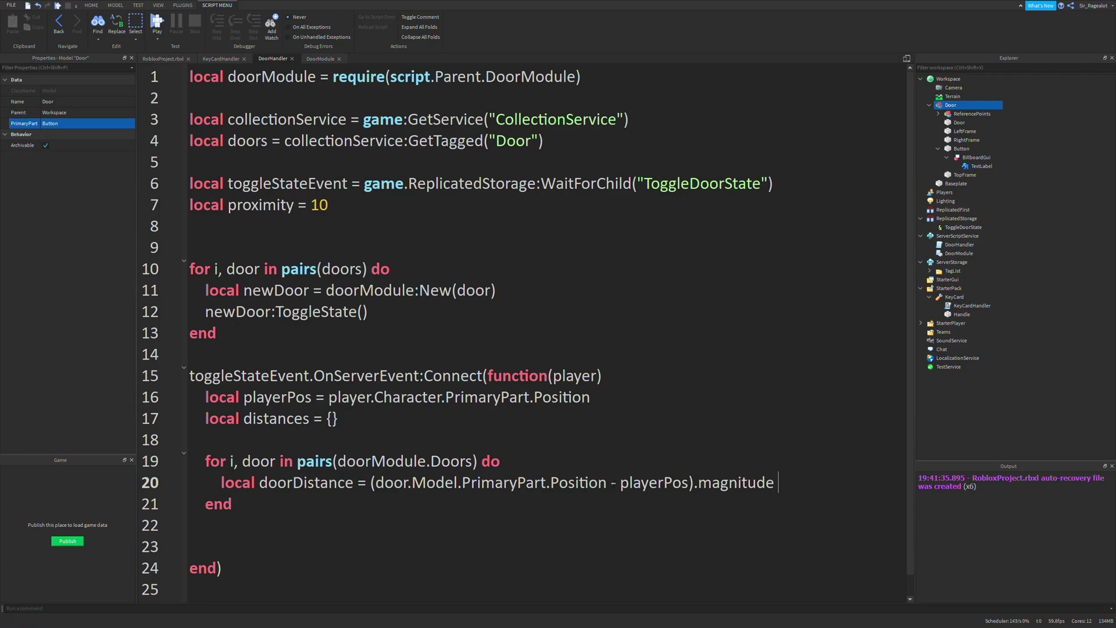
double_click(578, 483)
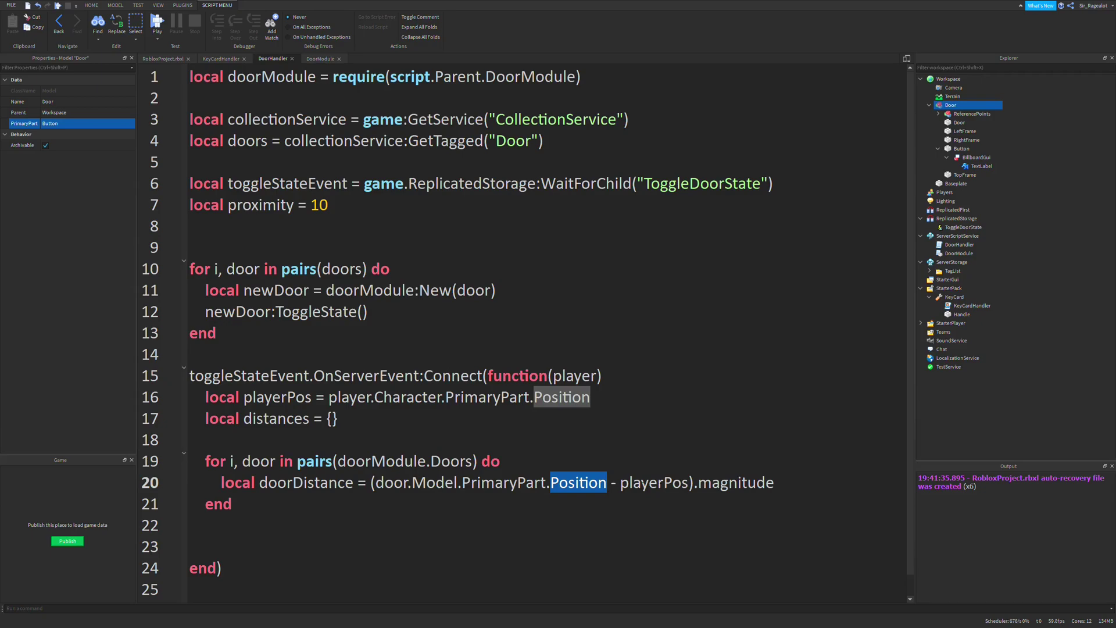
key(ctrl+shift+Right)
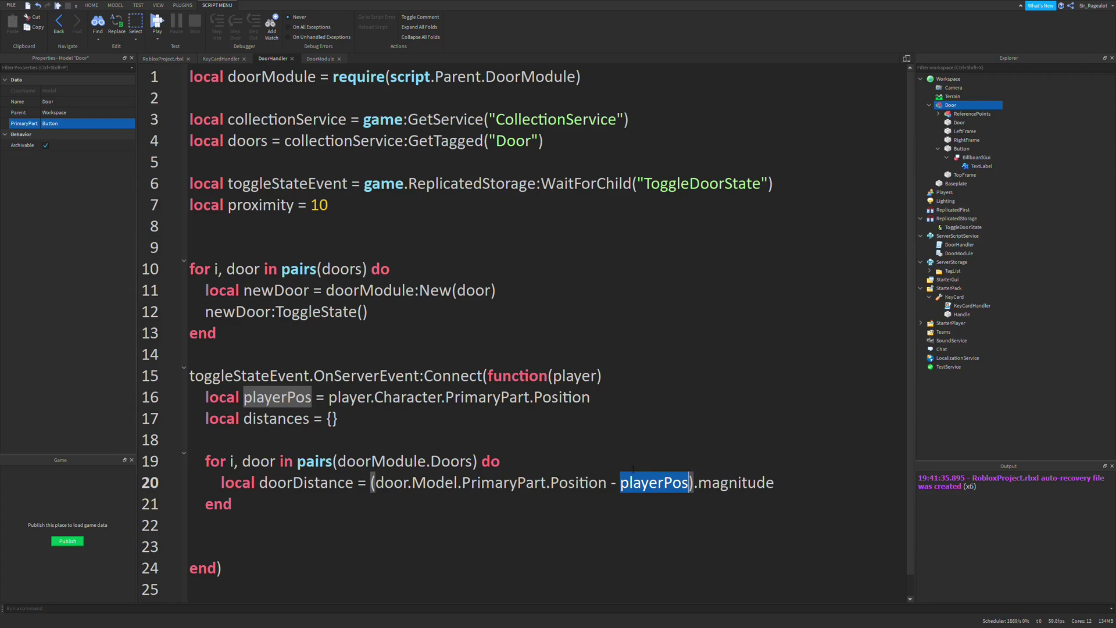
click(688, 483)
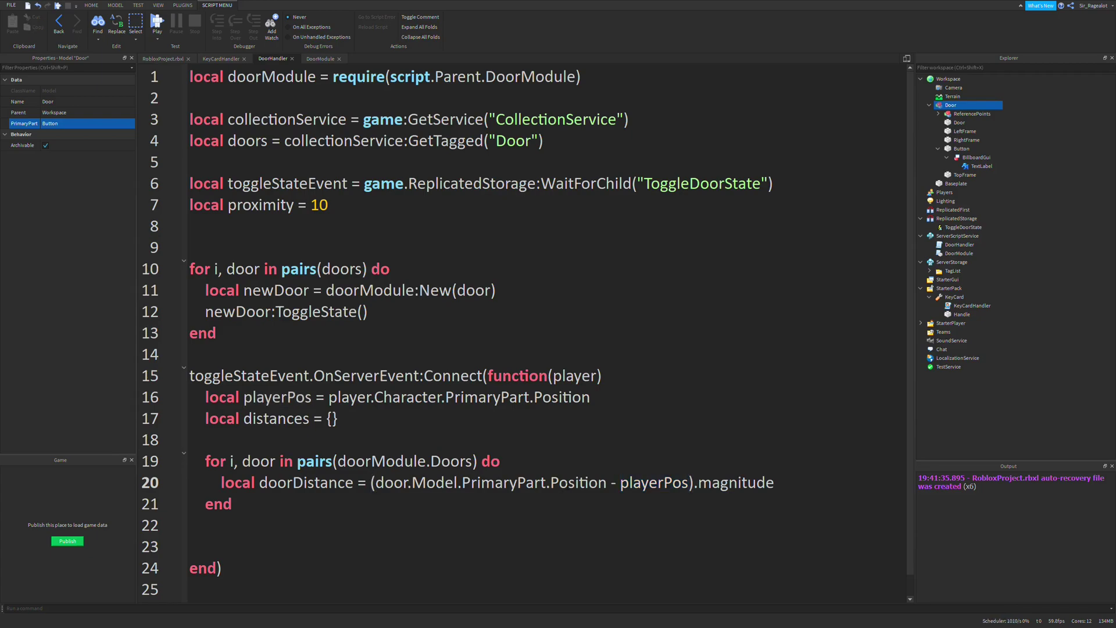
double_click(580, 482)
double_click(654, 482)
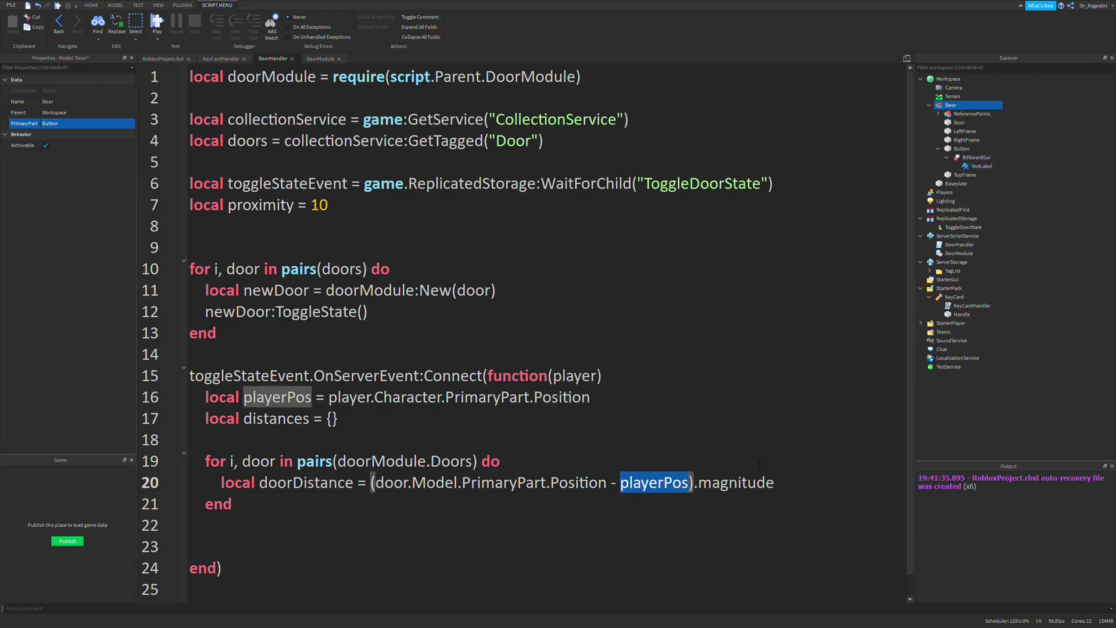
click(780, 482)
Add table.insert(distances, doorDistance), tidy blank lines, and make room after the first loop.
key(Return)
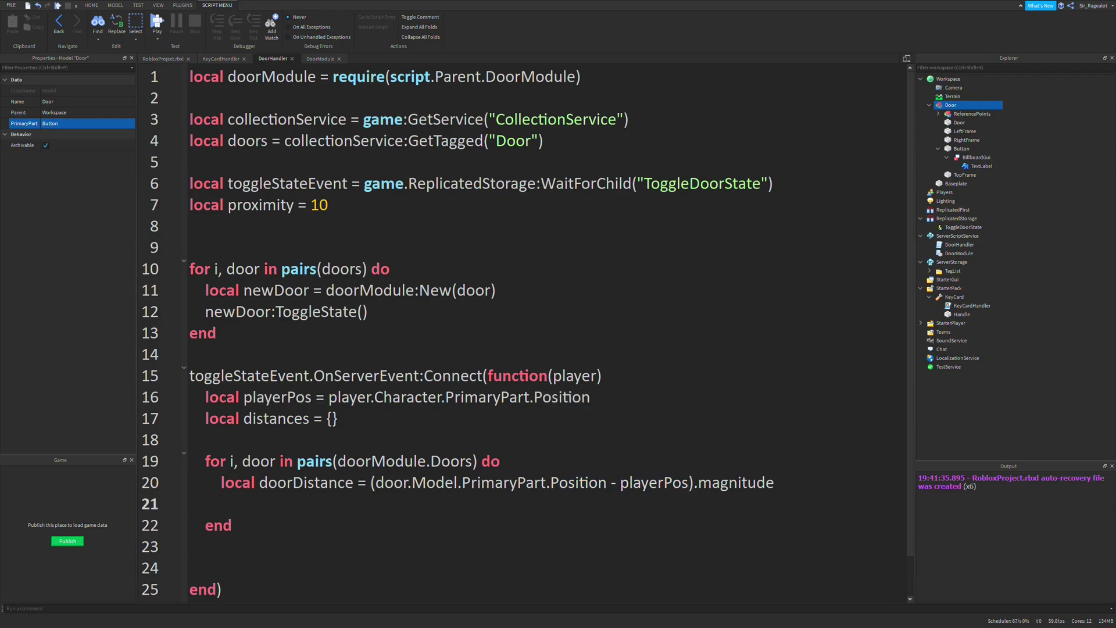
key(Return)
key(Up)
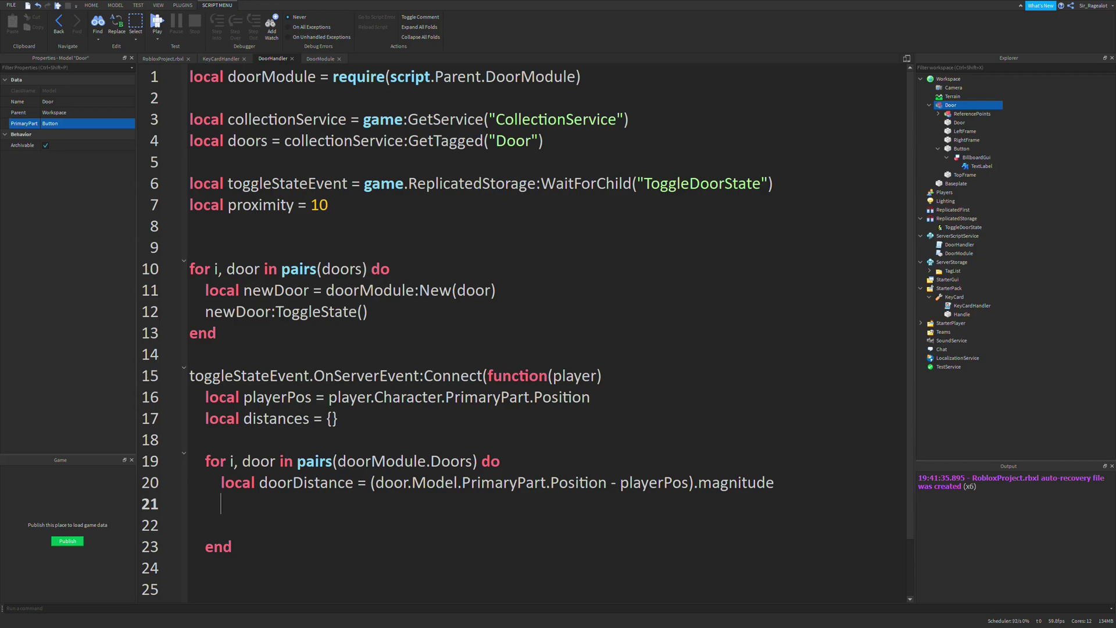
text(tab)
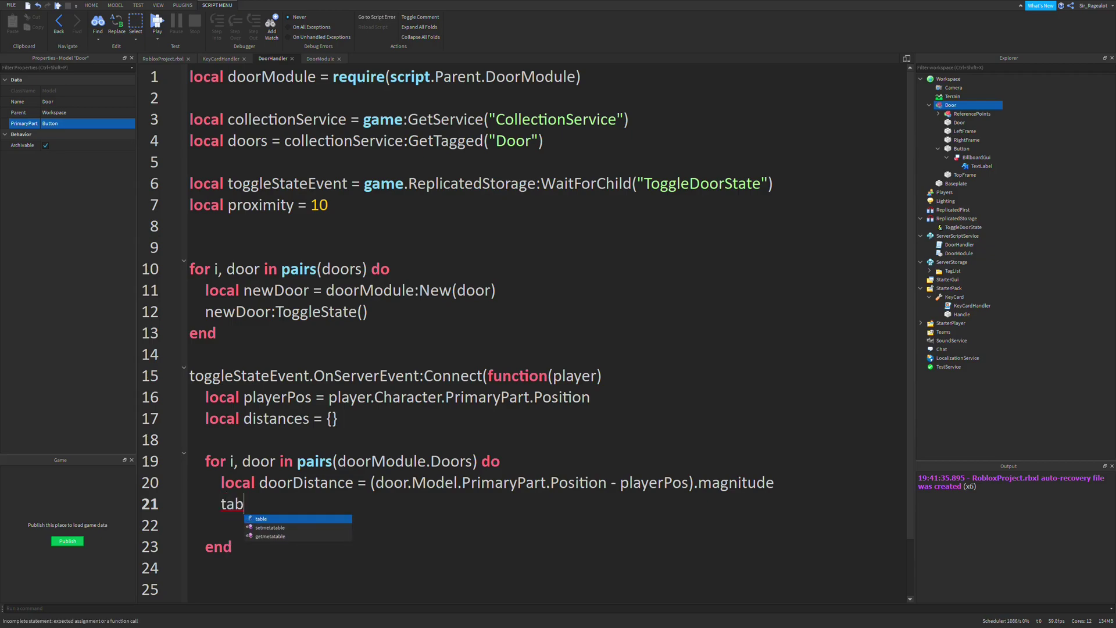
text(le.in)
key(Tab)
text((dista)
key(Tab)
text(, doorDistance)
key(Down)
key(Down)
key(Up)
key(BackSpace)
key(BackSpace)
key(Down)
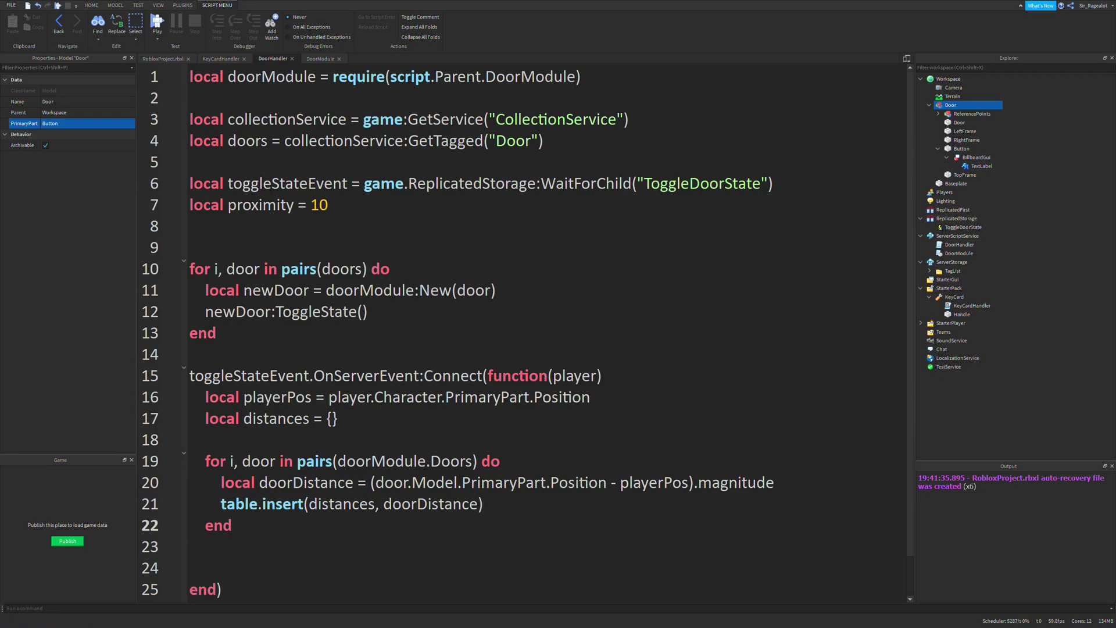
key(Return)
key(Return)
scroll(728, 510, down, 1)
text(for i, door in pairs(door)
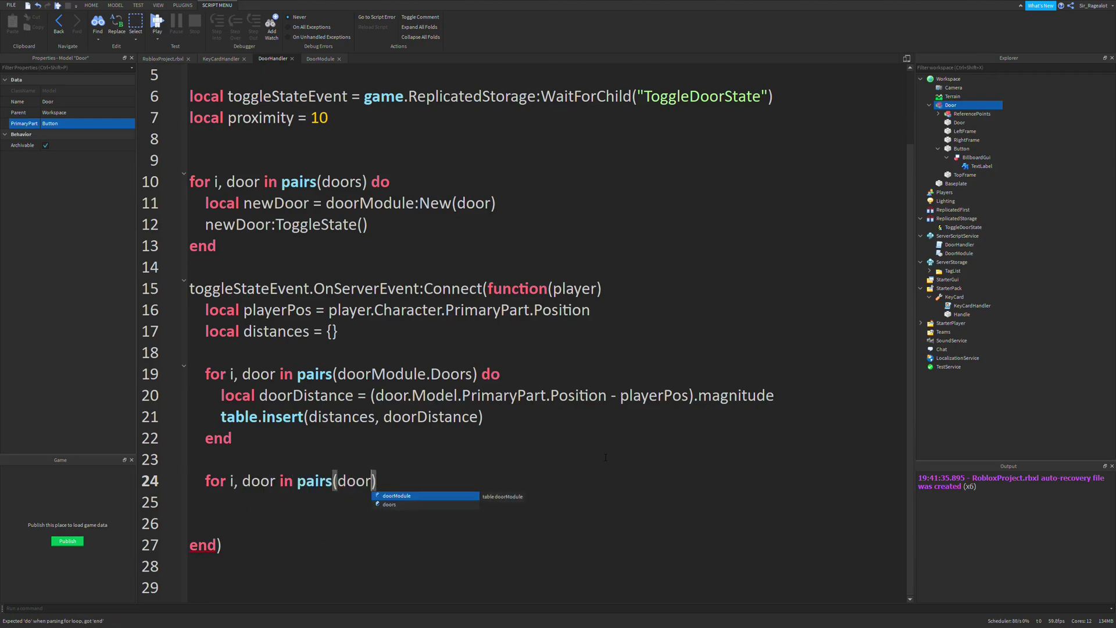
text(Module.Doors)
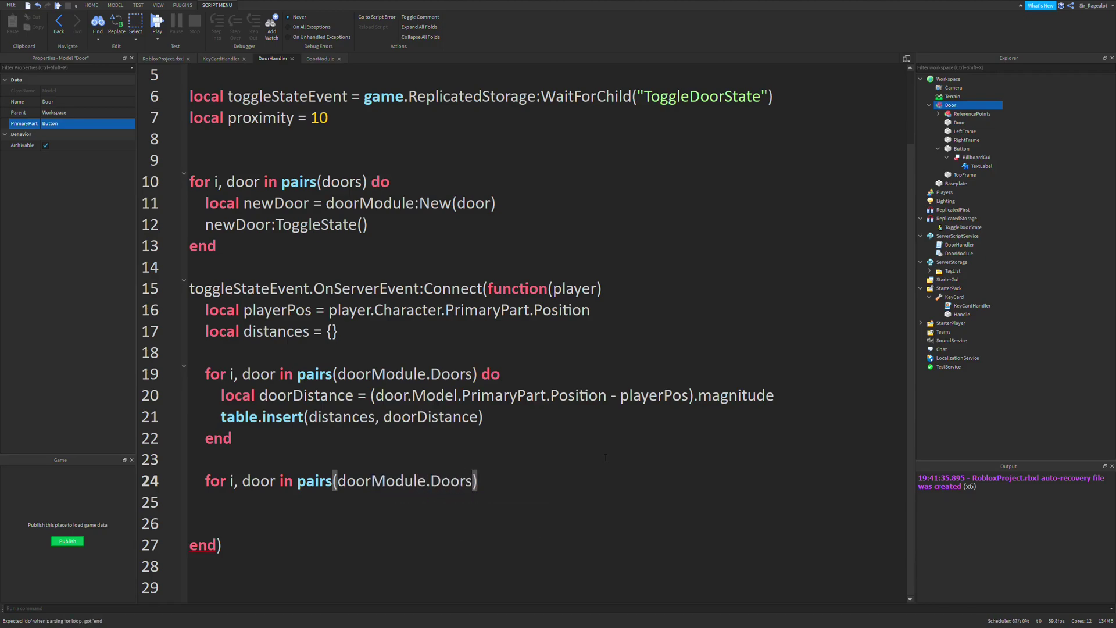
Add a second for i, door in pairs(doorModule.Doors) loop with local doorDistance = door[i].
key(Right)
text(do)
key(Return)
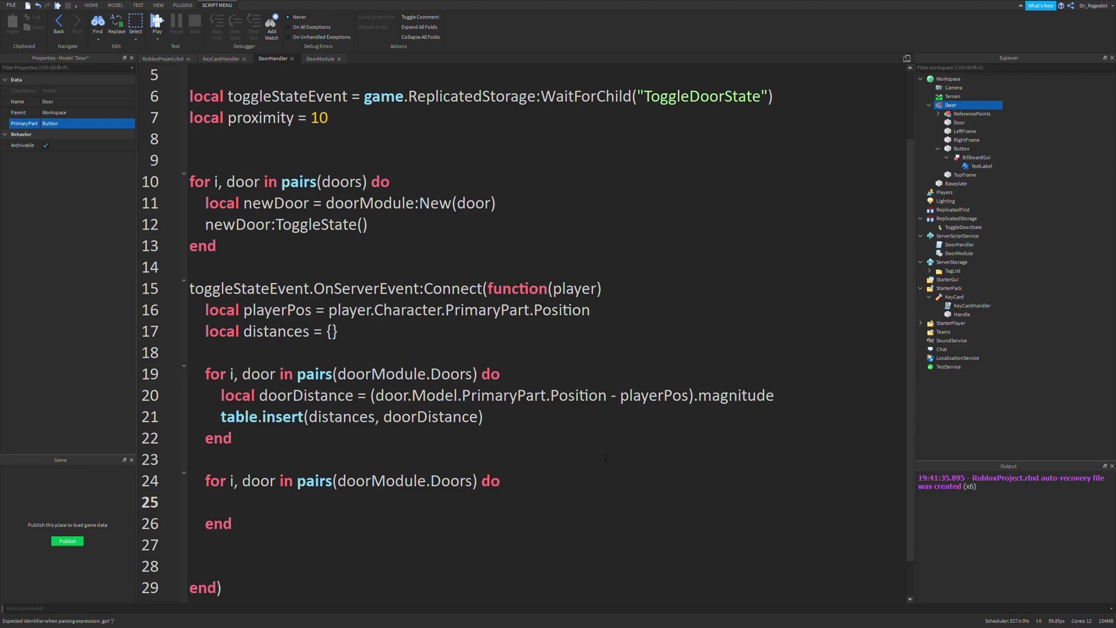
text(local doorDistance = door[i])
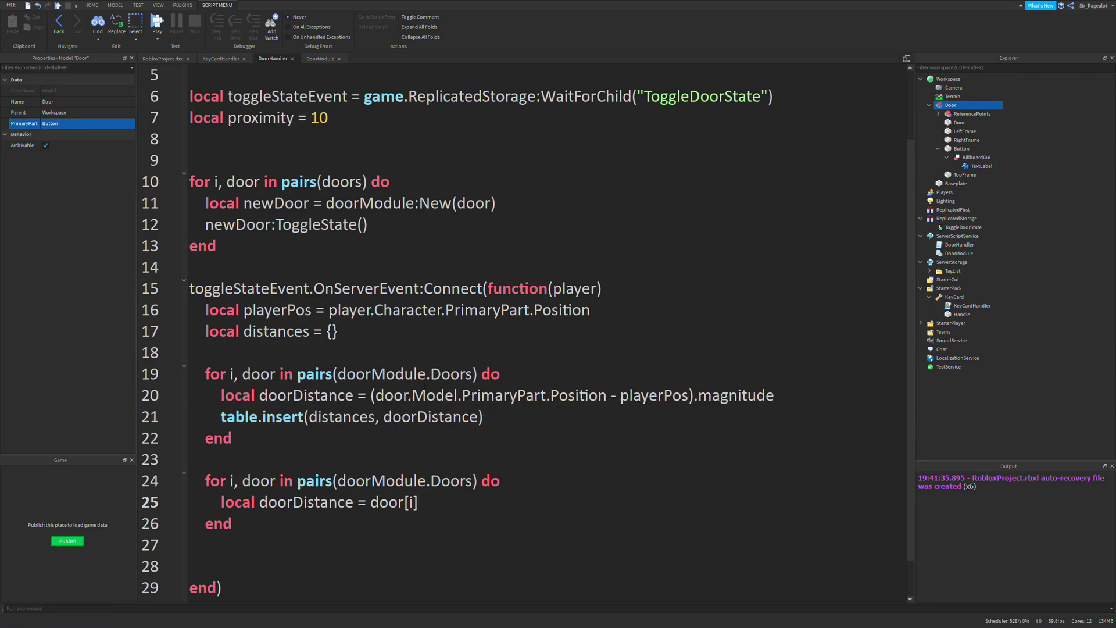
double_click(359, 375)
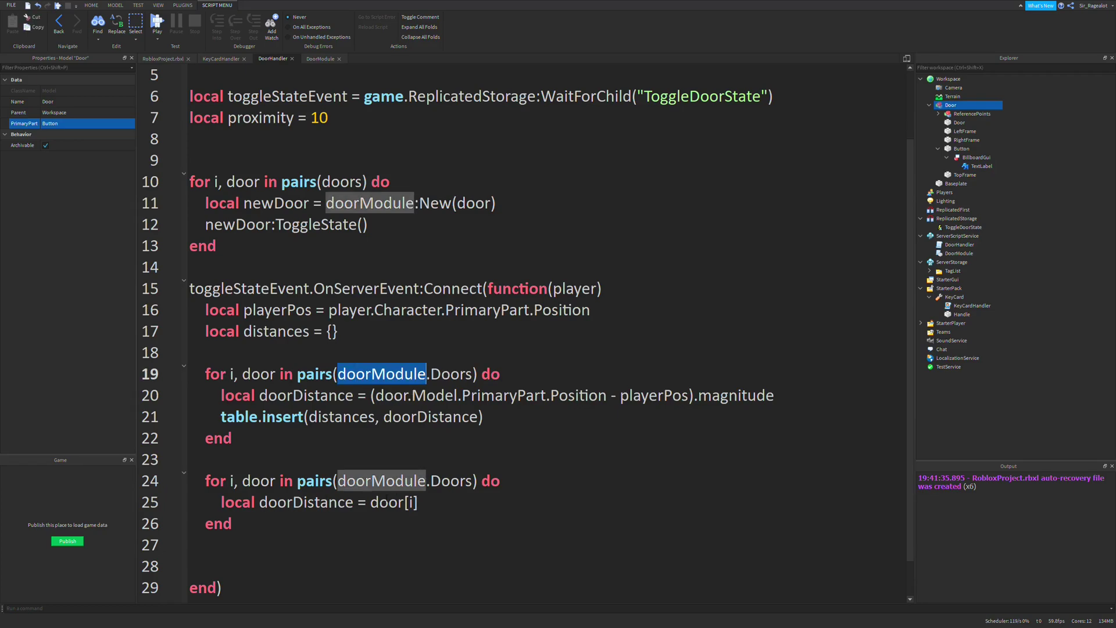
click(453, 502)
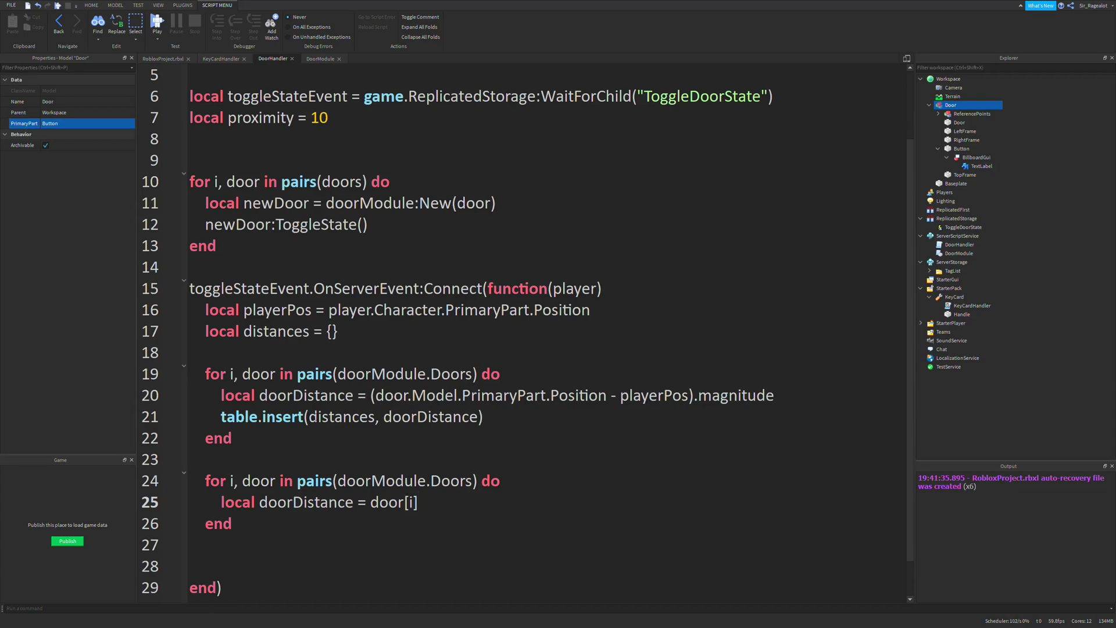
double_click(266, 480)
click(437, 504)
Write if math.min(unpack(distances)) == doorDistance and doorDistance < proximity then.
key(Return)
key(Return)
key(Up)
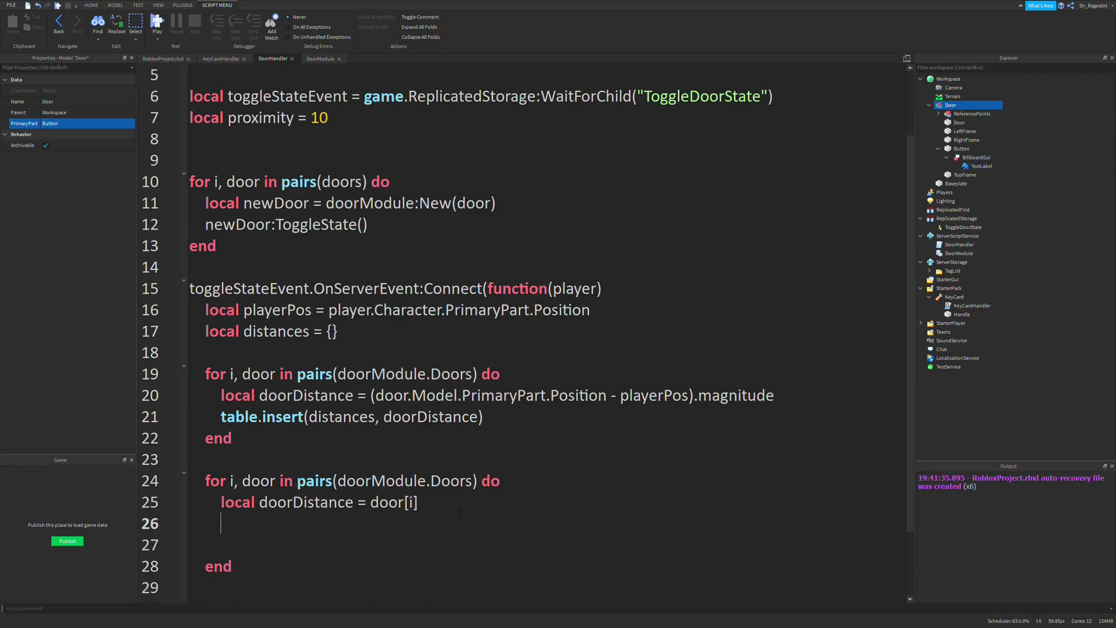
key(Return)
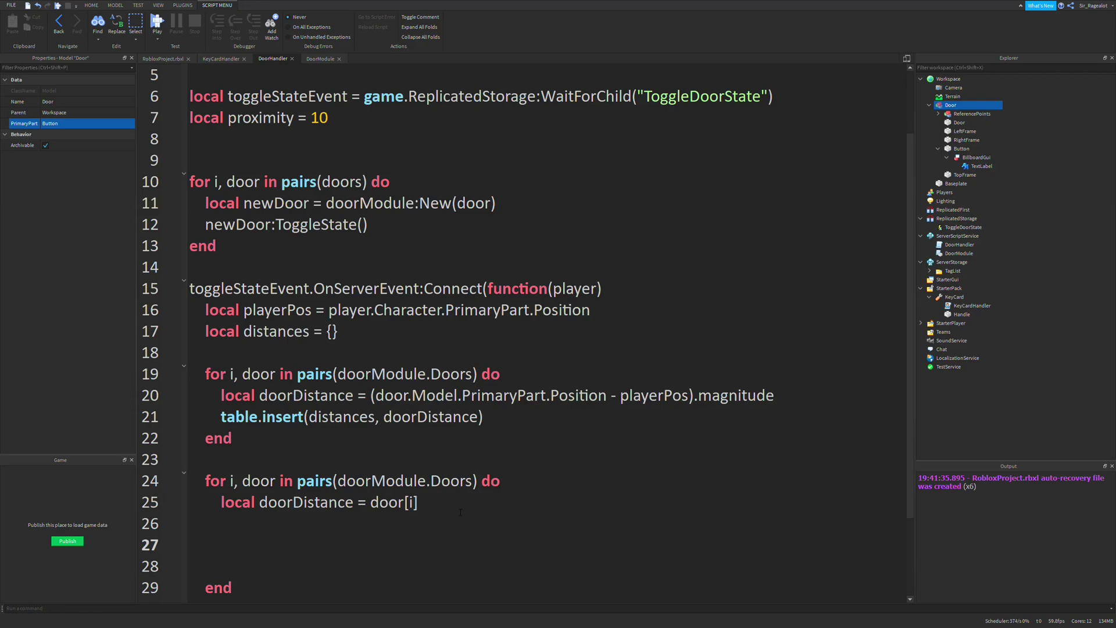
text(if )
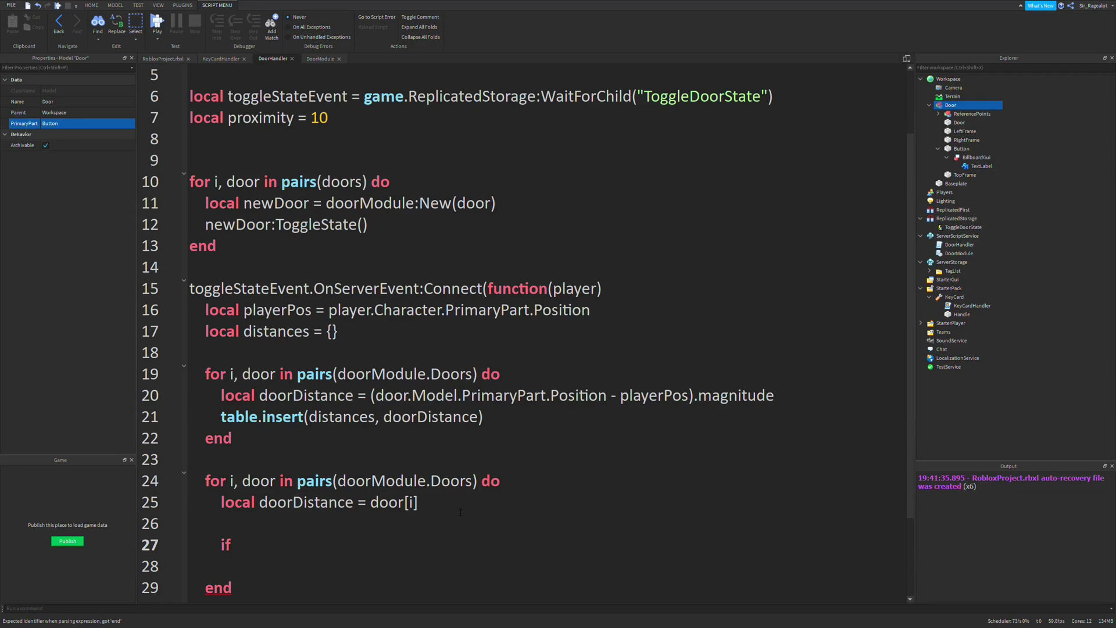
text(math.)
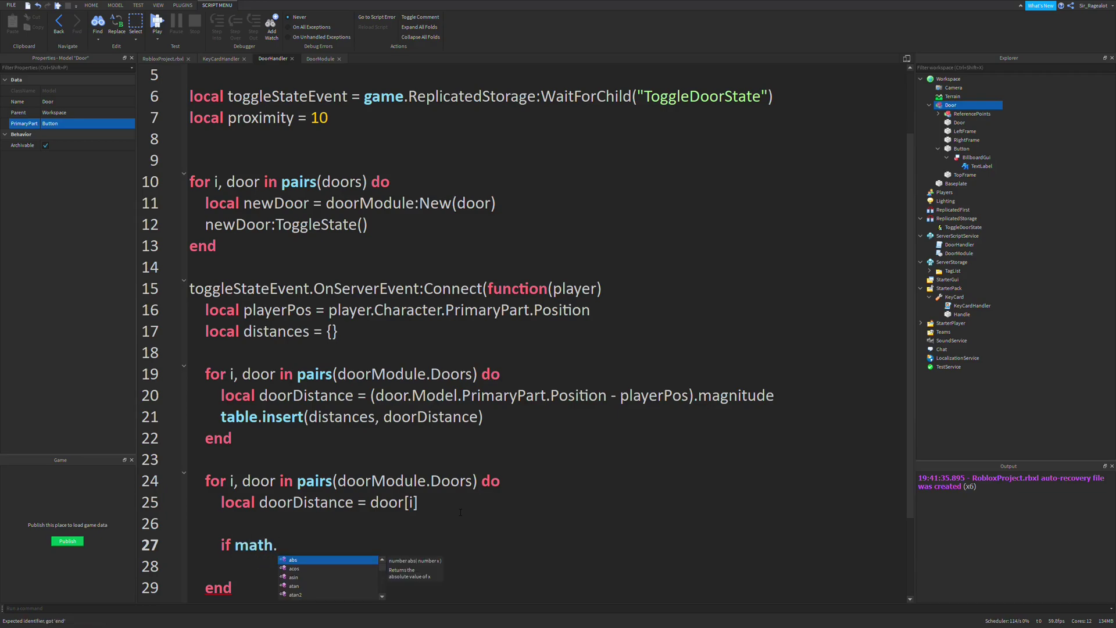
text(min)
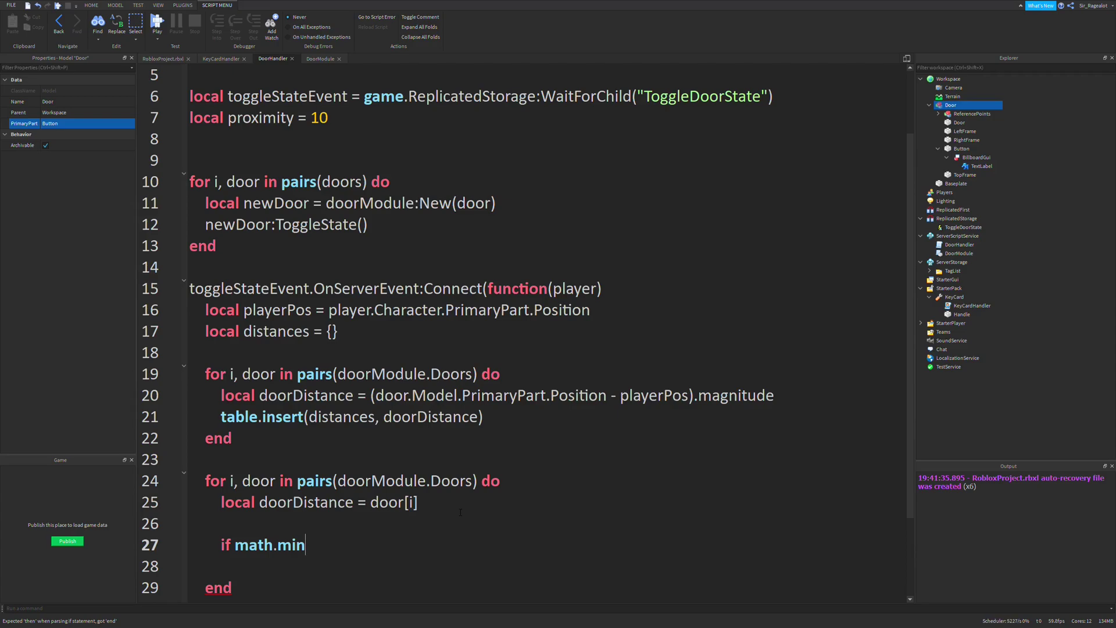
text(()
text(unpack)
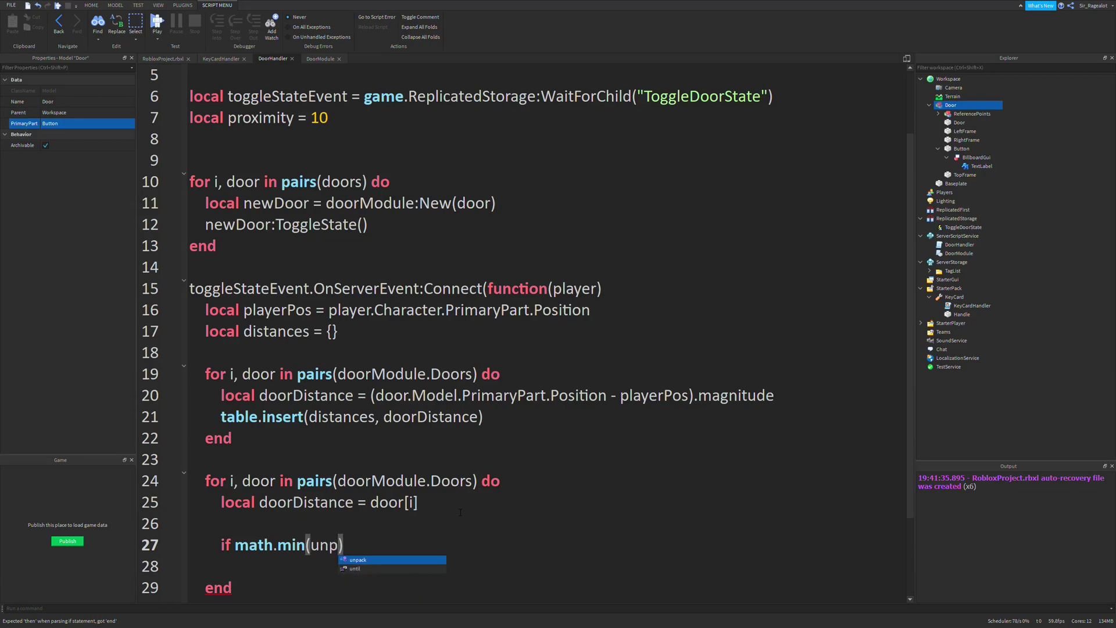
text((door)
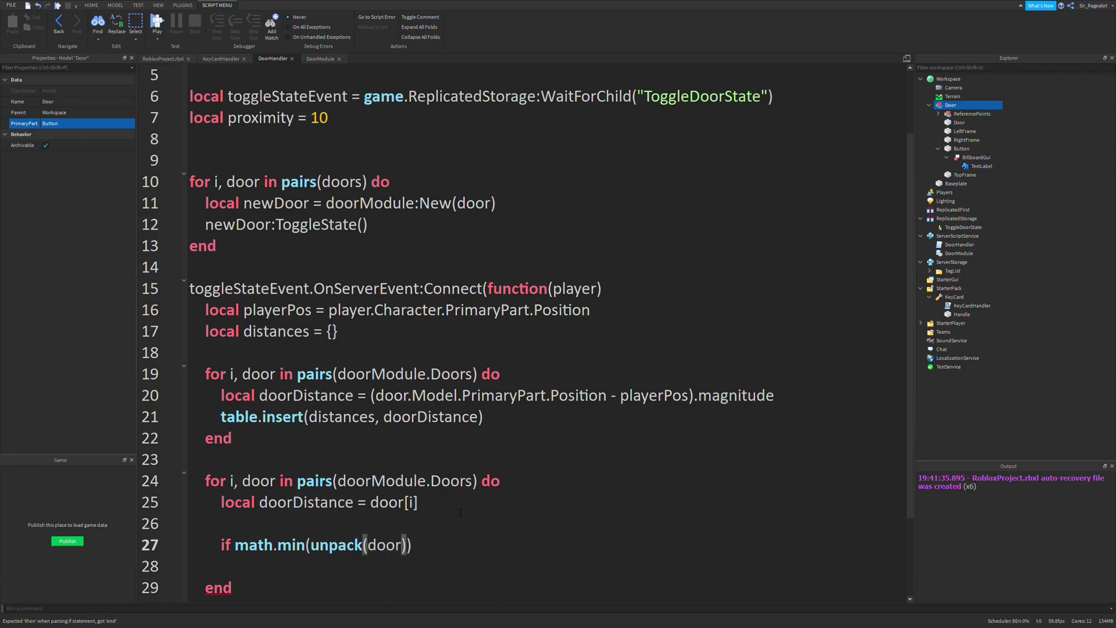
key(BackSpace)
key(BackSpace)
key(BackSpace)
text(istances)
key(Right)
key(Right)
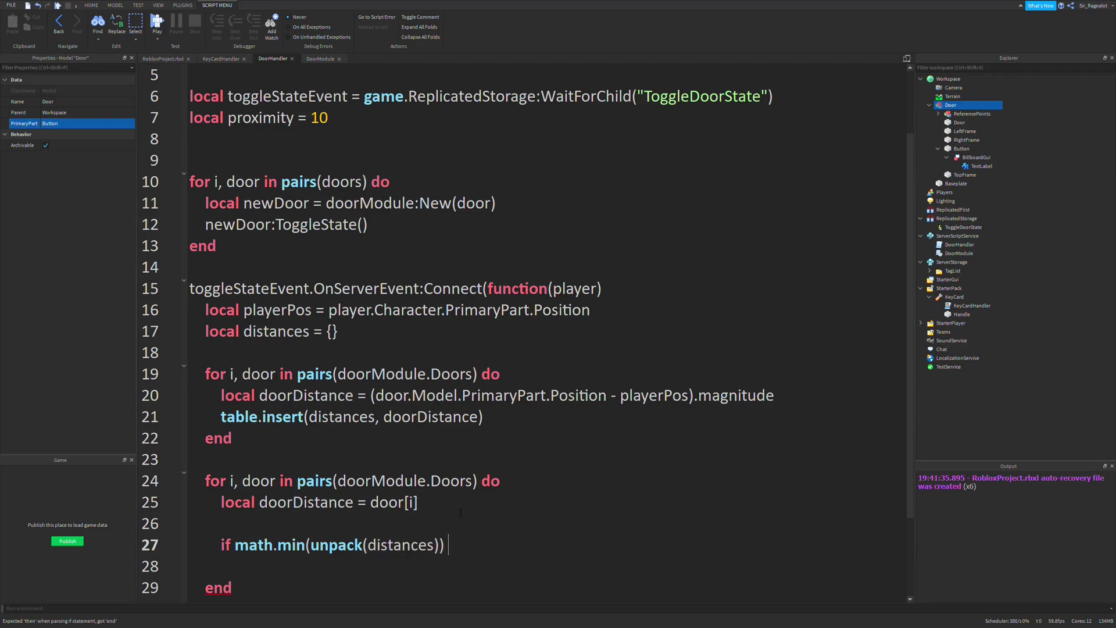
text(== doorDistance and doorDistance < pro)
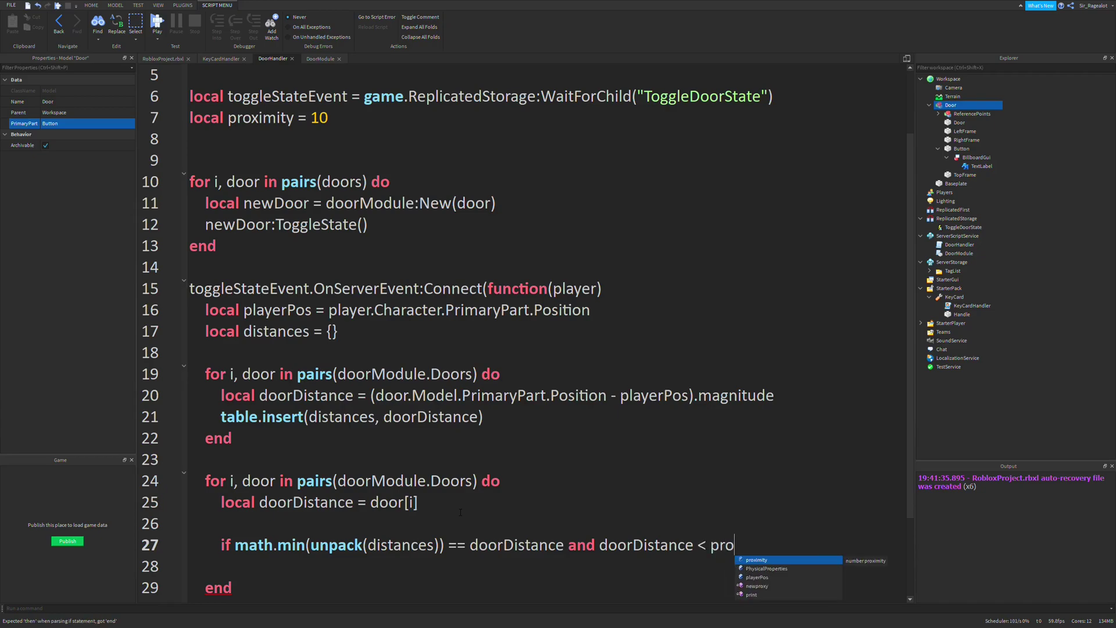
text(ximity then)
key(Return)
text(--Toggle the doro)
Add a comment and call door:ToggleState() inside the if block.
key(BackSpace)
key(BackSpace)
text(ors state)
key(Return)
scroll(460, 511, down, 3)
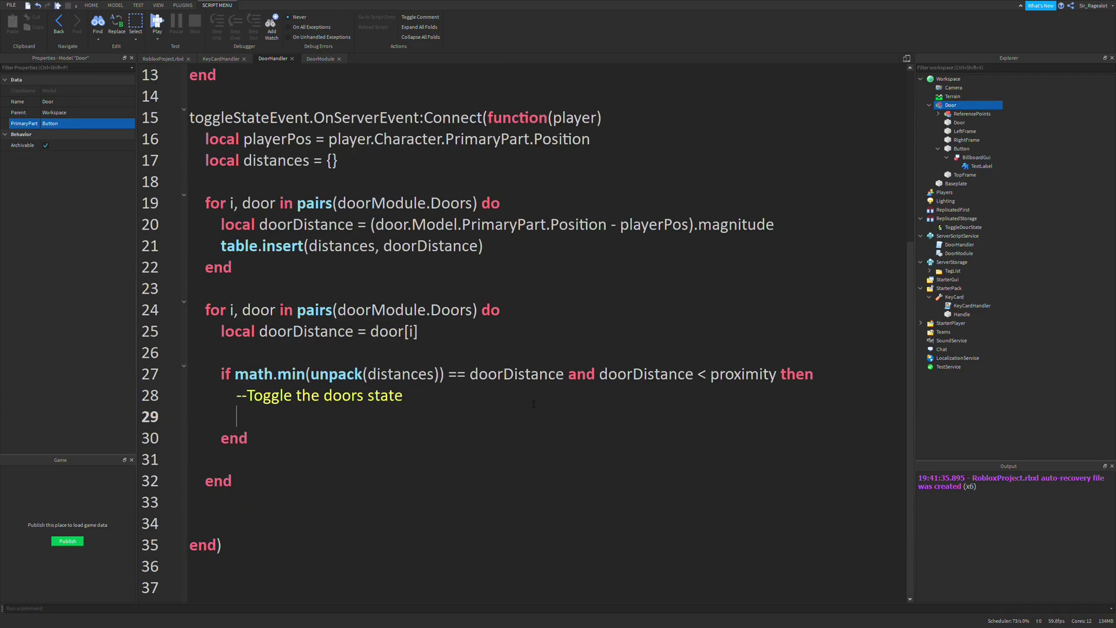
text(door:ToggleSta)
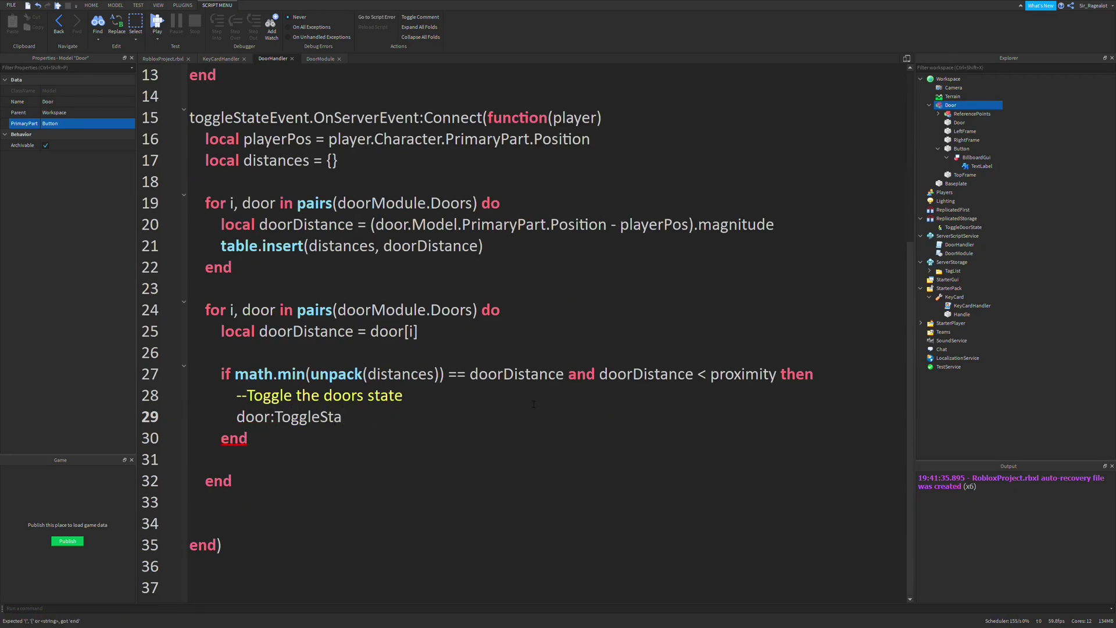
text(e)
key(BackSpace)
text(te()
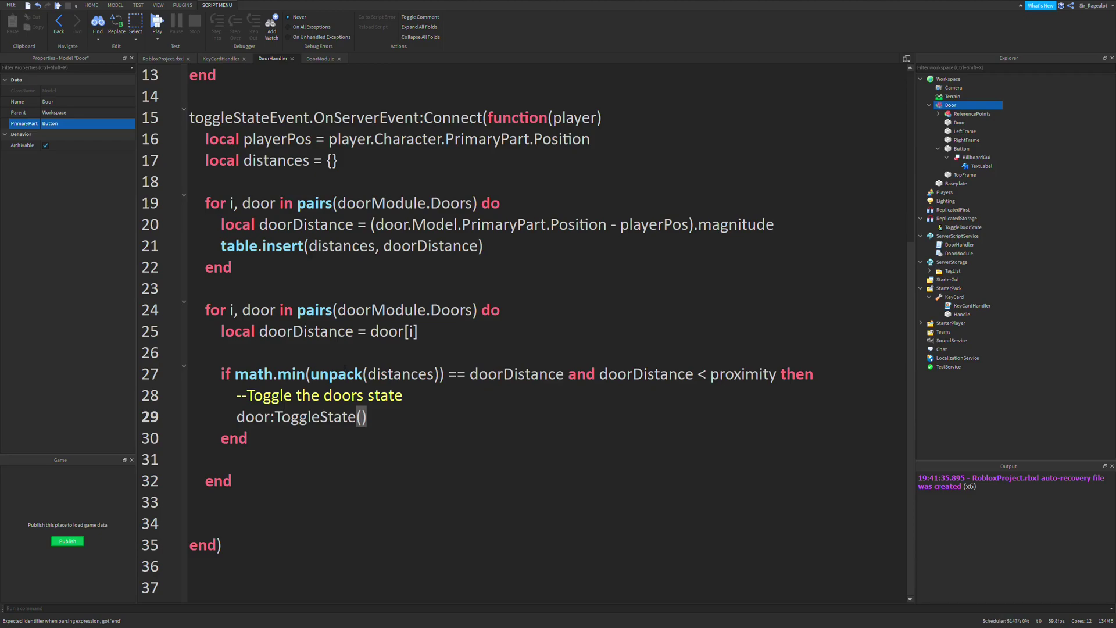
key(Up)
key(Up)
double_click(347, 374)
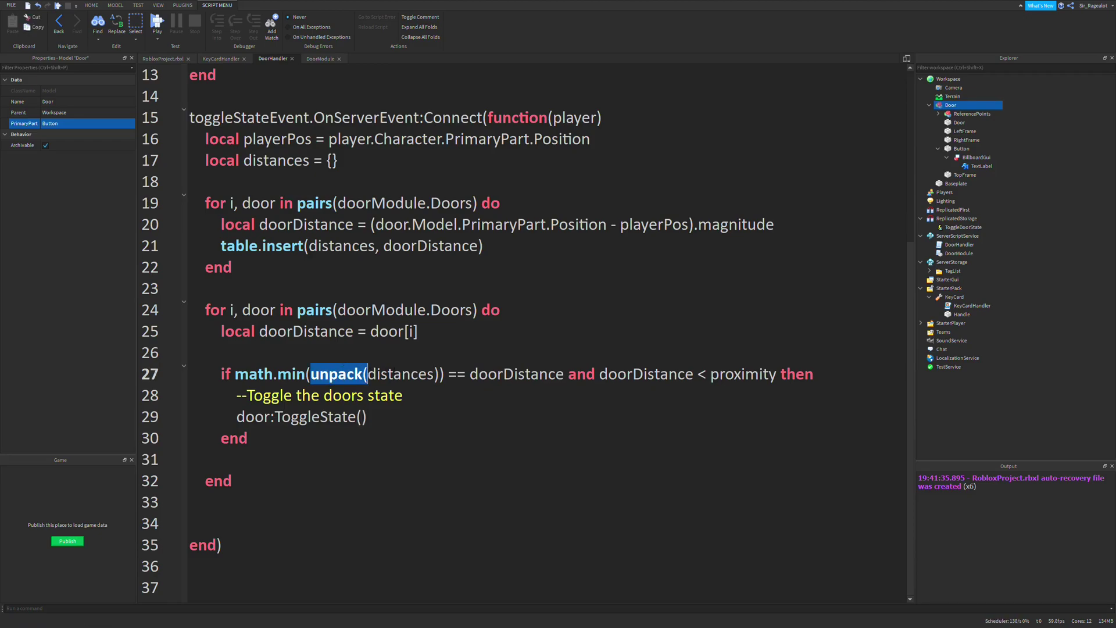
shift+click(436, 374)
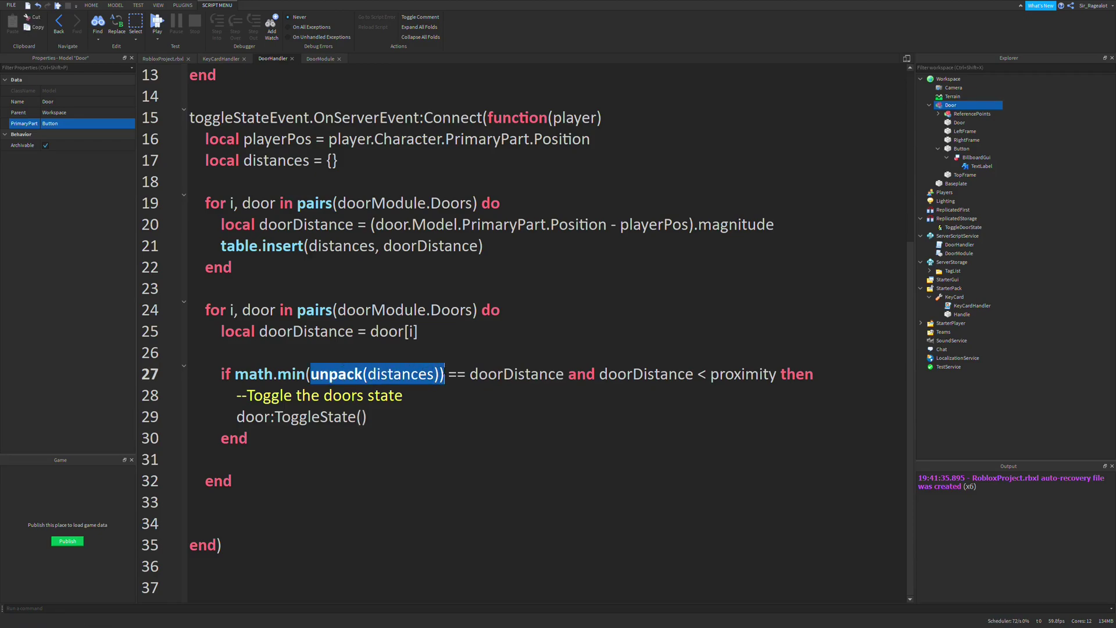
key(Right)
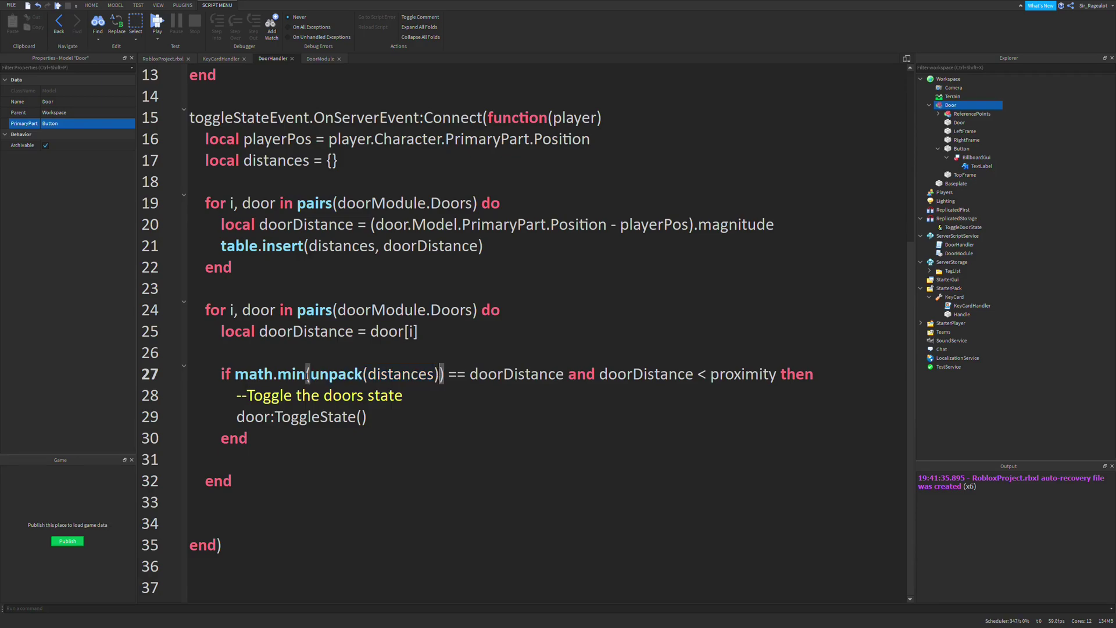
drag(310, 374, 443, 373)
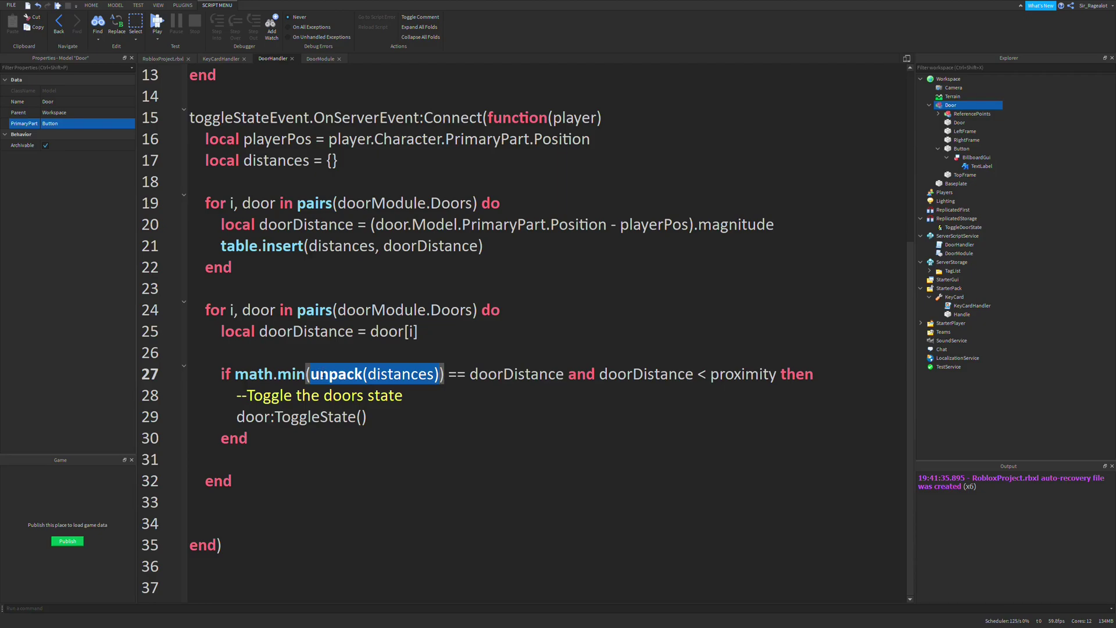
double_click(323, 374)
key(ctrl+shift+Right)
key(shift+Right)
key(shift+Left)
click(446, 373)
drag(447, 374, 250, 373)
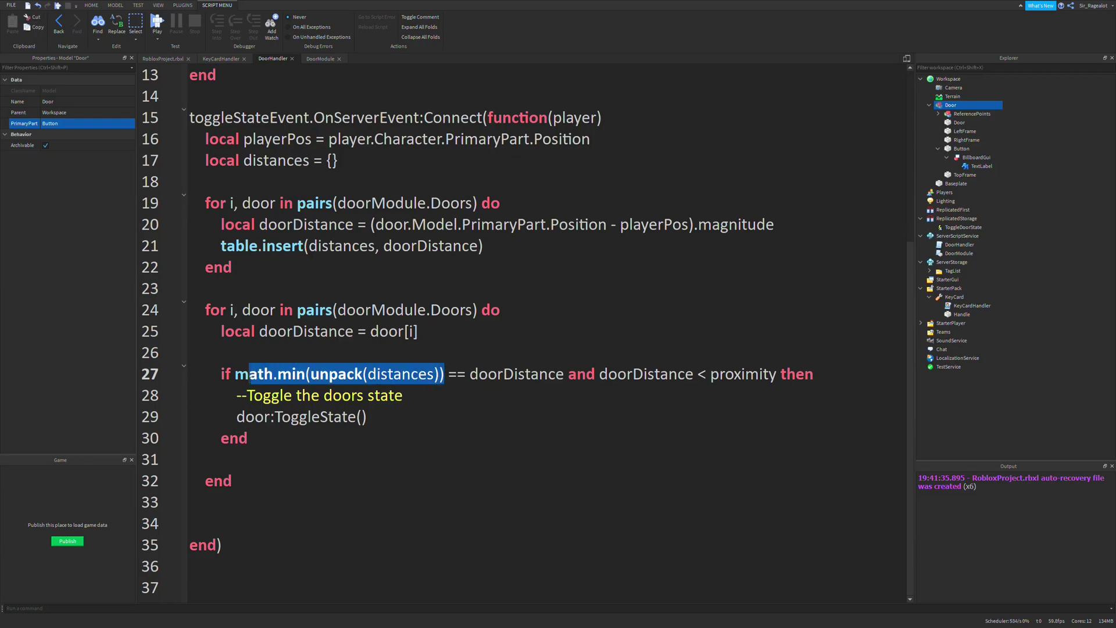
click(469, 373)
drag(469, 374, 565, 373)
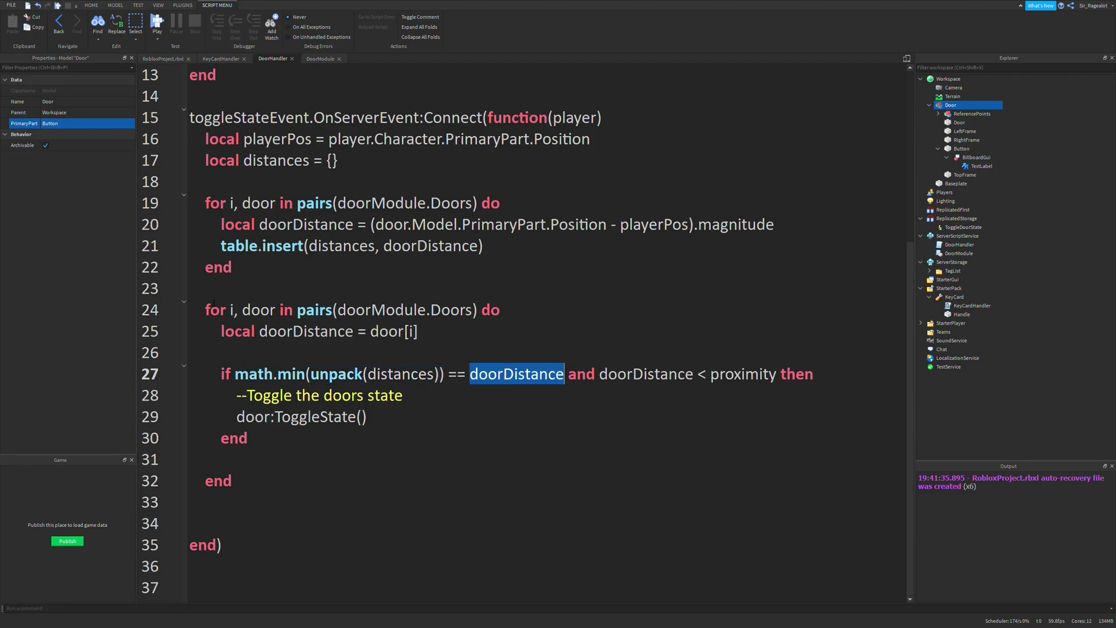
drag(205, 309, 248, 438)
click(375, 416)
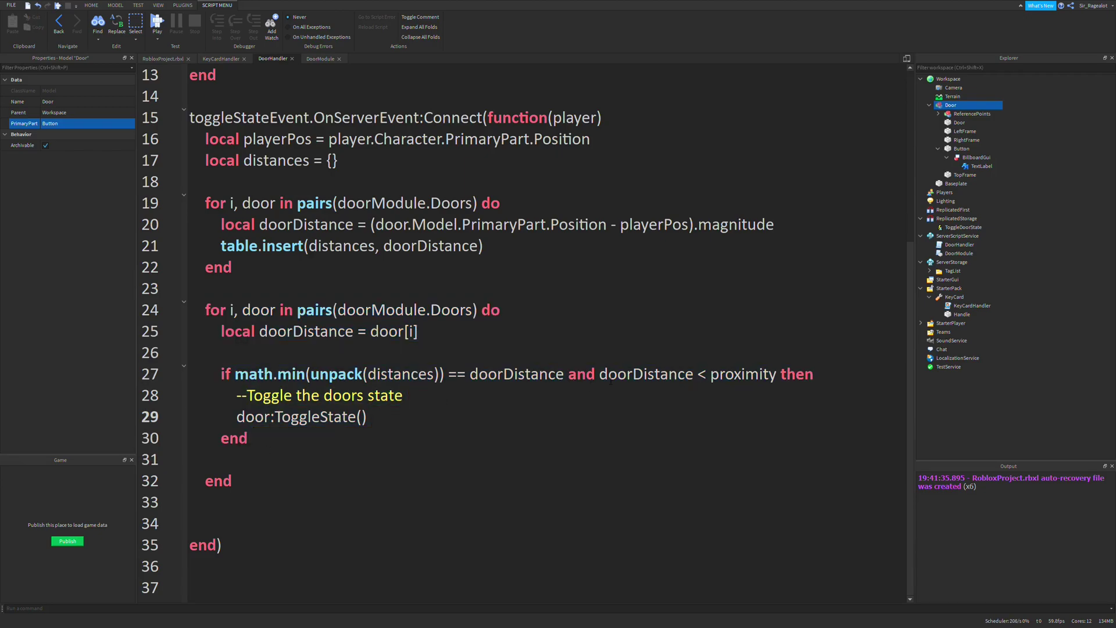
double_click(645, 373)
double_click(742, 374)
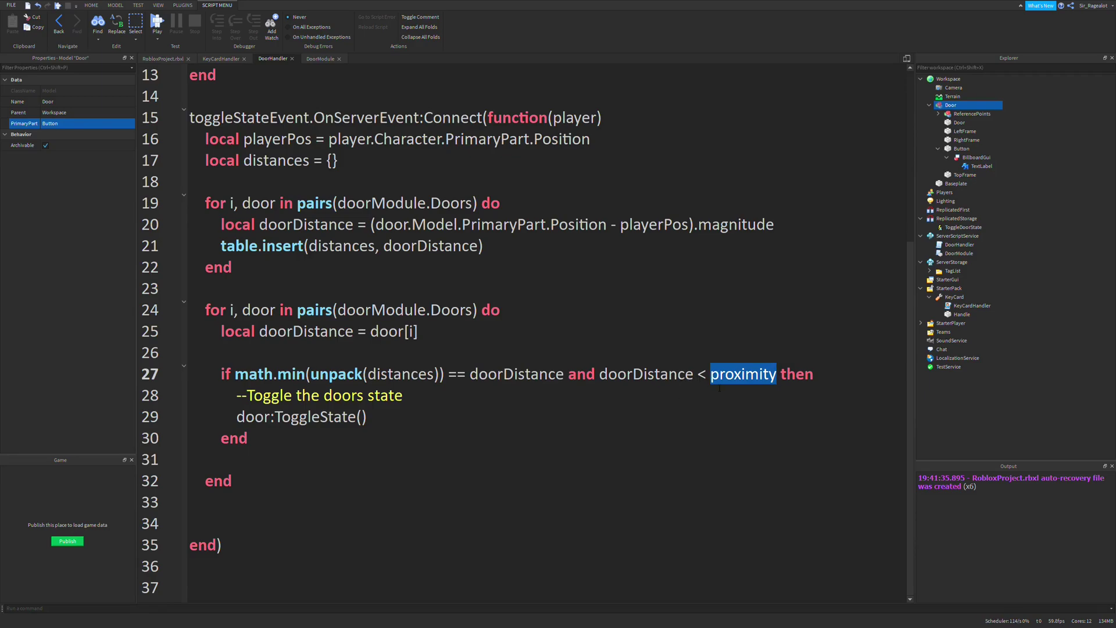
scroll(419, 310, up, 2)
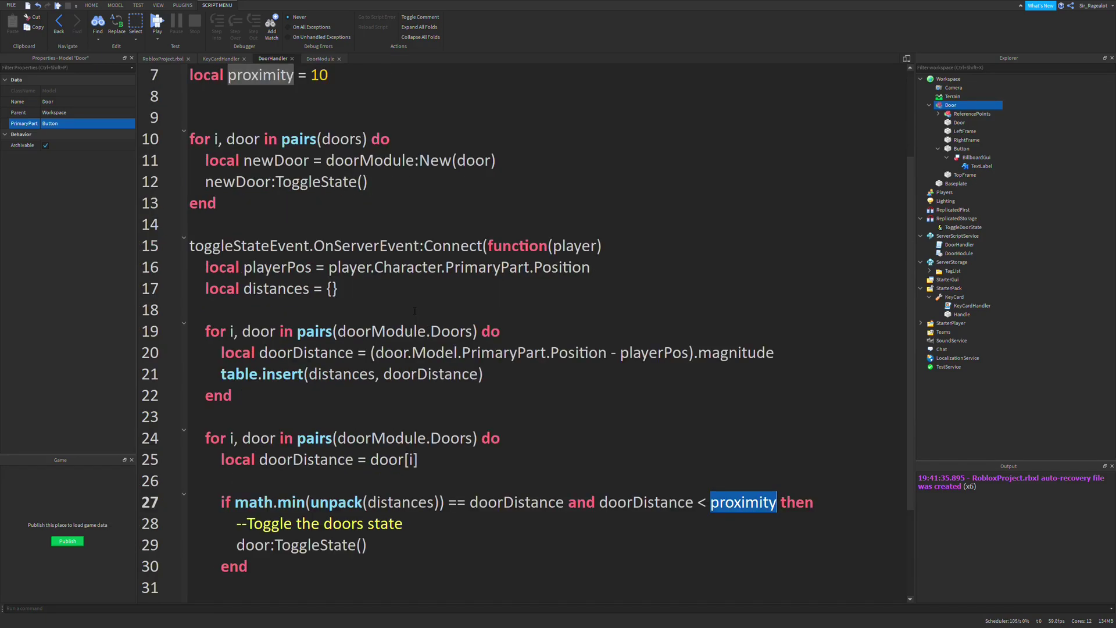
scroll(419, 309, up, 1)
click(506, 139)
scroll(507, 246, down, 3)
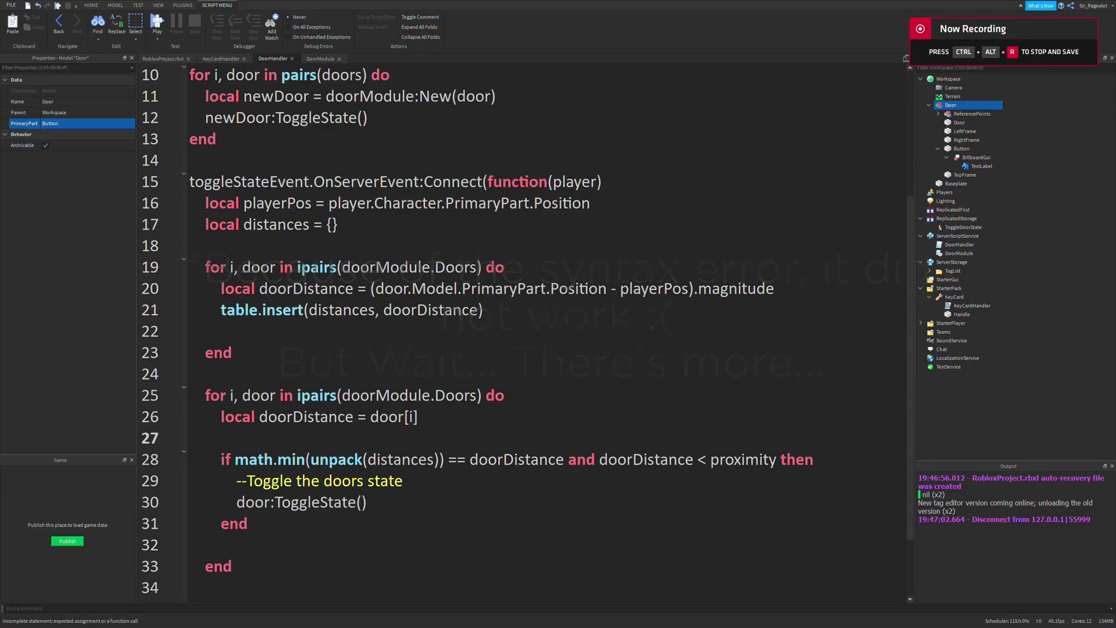
Change doorDistance to read from distances[i] on line 26 and start a play test.
click(403, 416)
key(BackSpace)
key(BackSpace)
key(BackSpace)
text(is)
key(Tab)
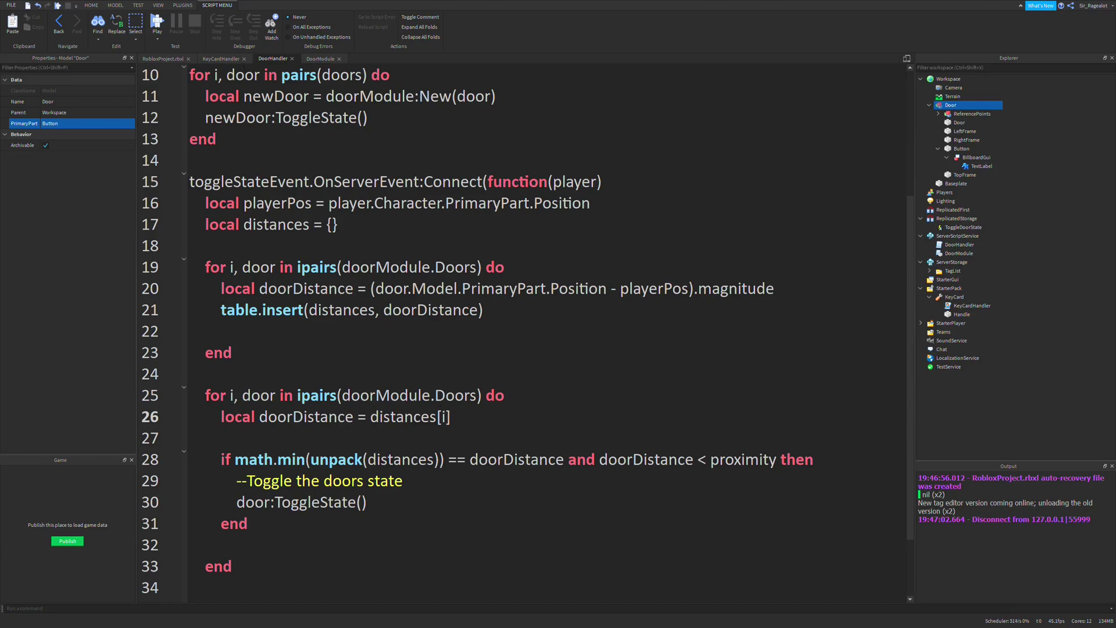
key(F5)
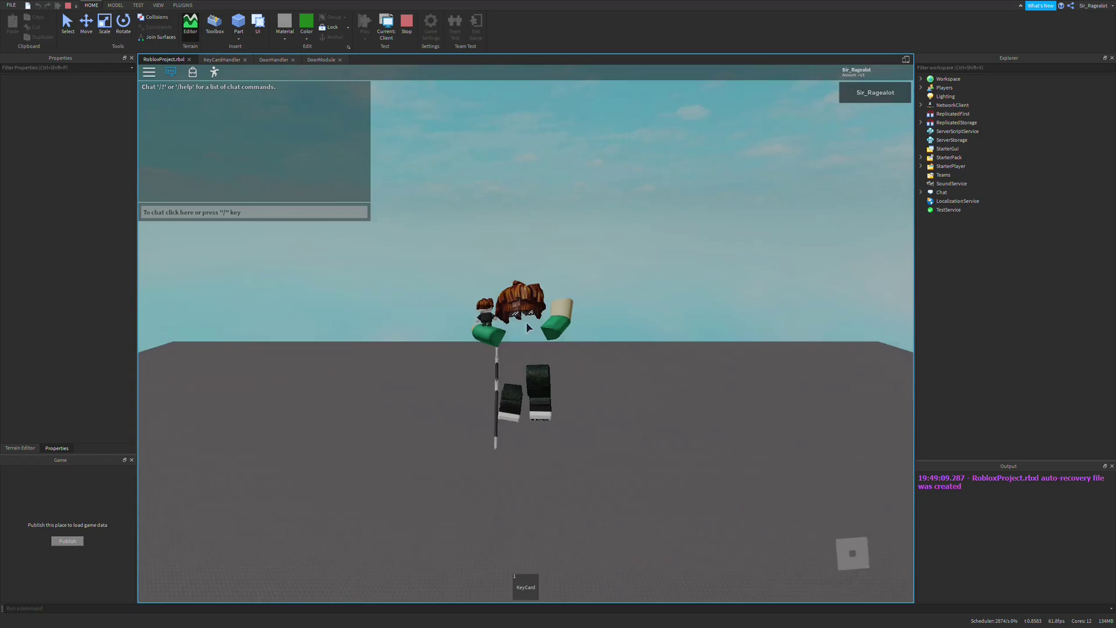
Walk up to the door, toggle it with E, then back away.
key(w)
mouse_move(525, 322)
right_down()
mouse_move(582, 320)
mouse_move(554, 305)
right_up()
key(e)
key(s)
key(s)
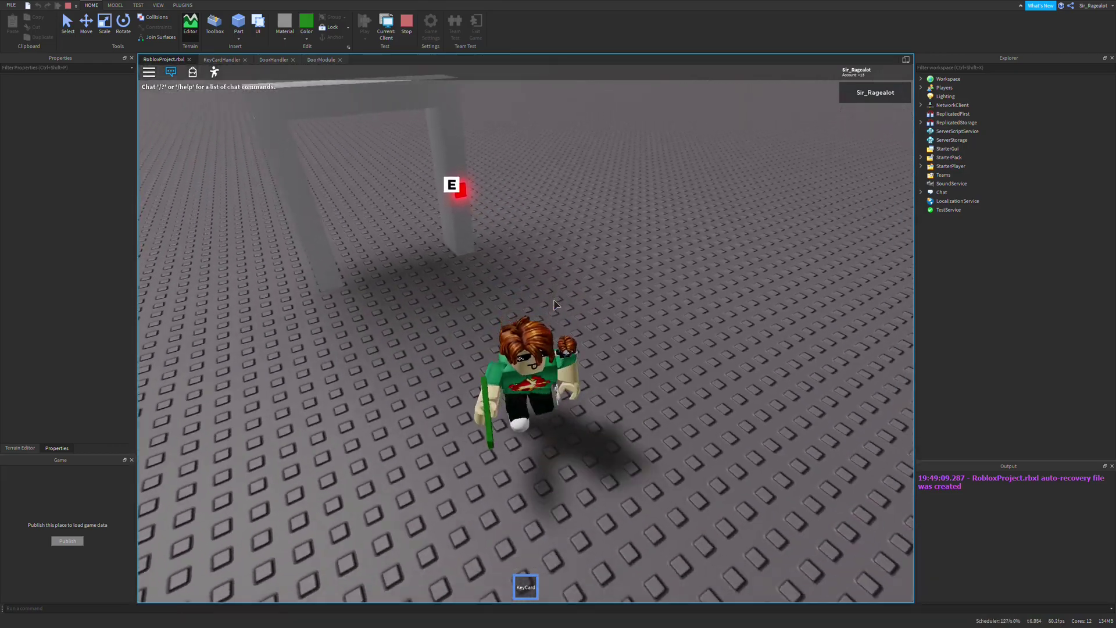
Run back toward the door with the keycard equipped and face it.
key(w)
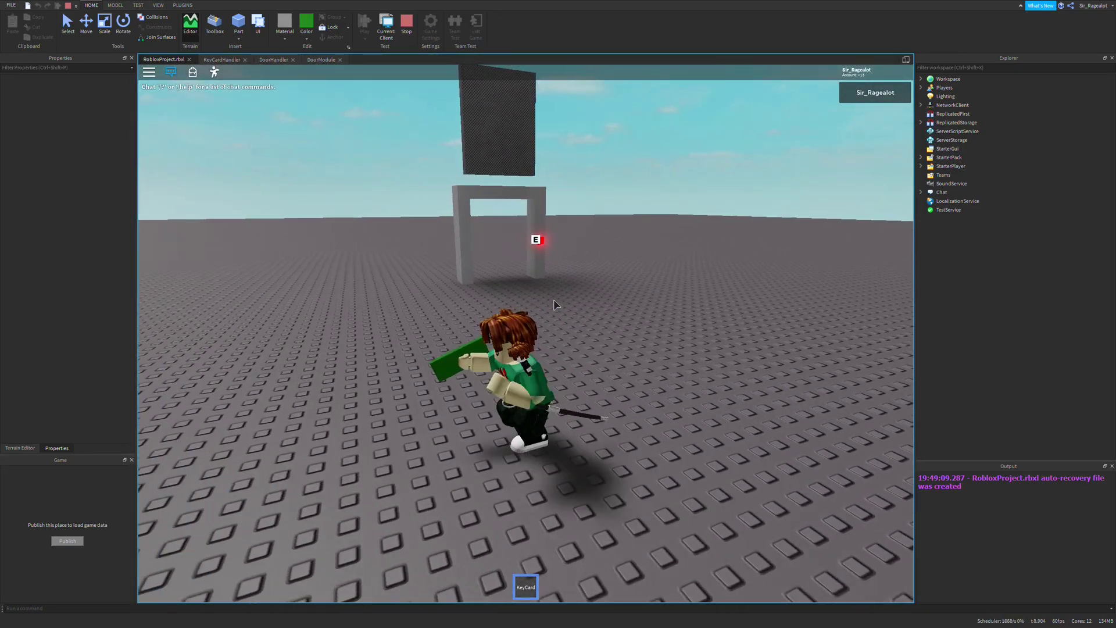
key(w)
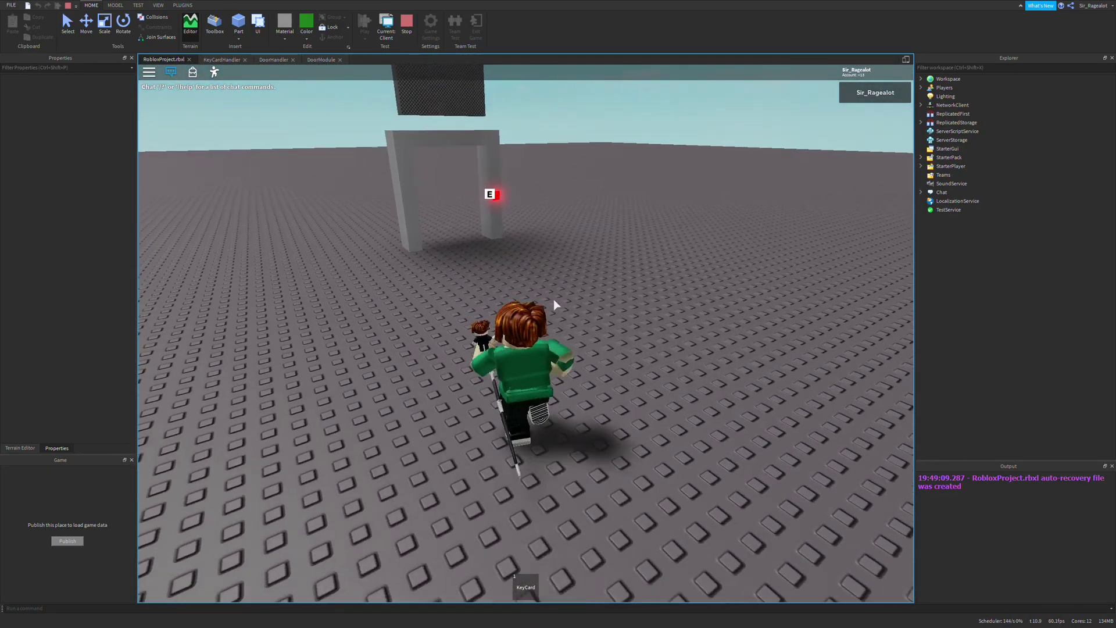
key(w)
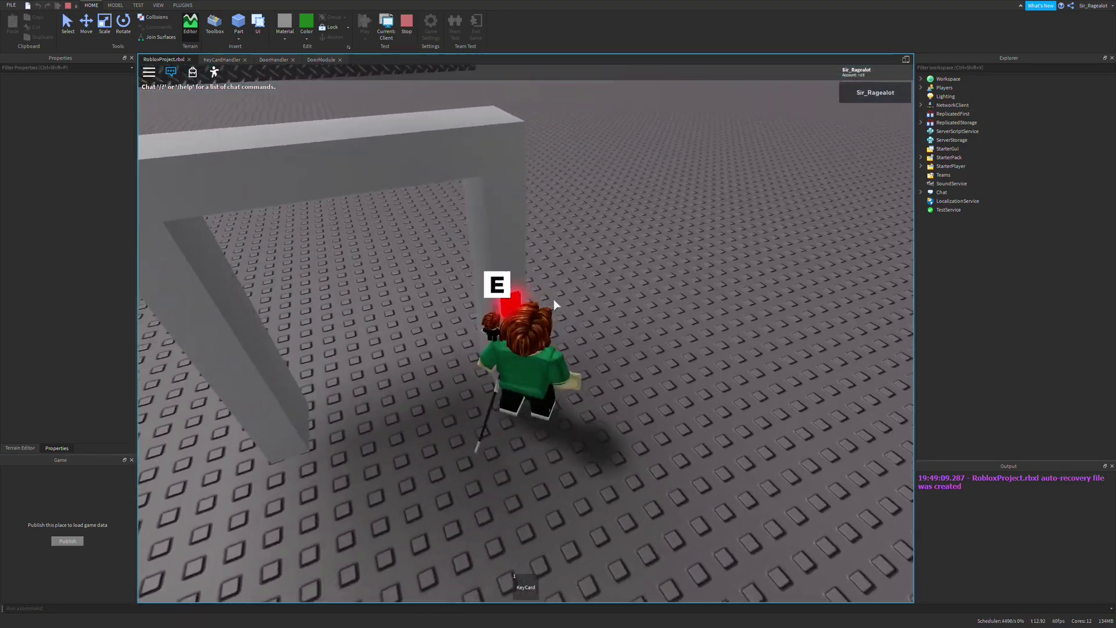
key(w)
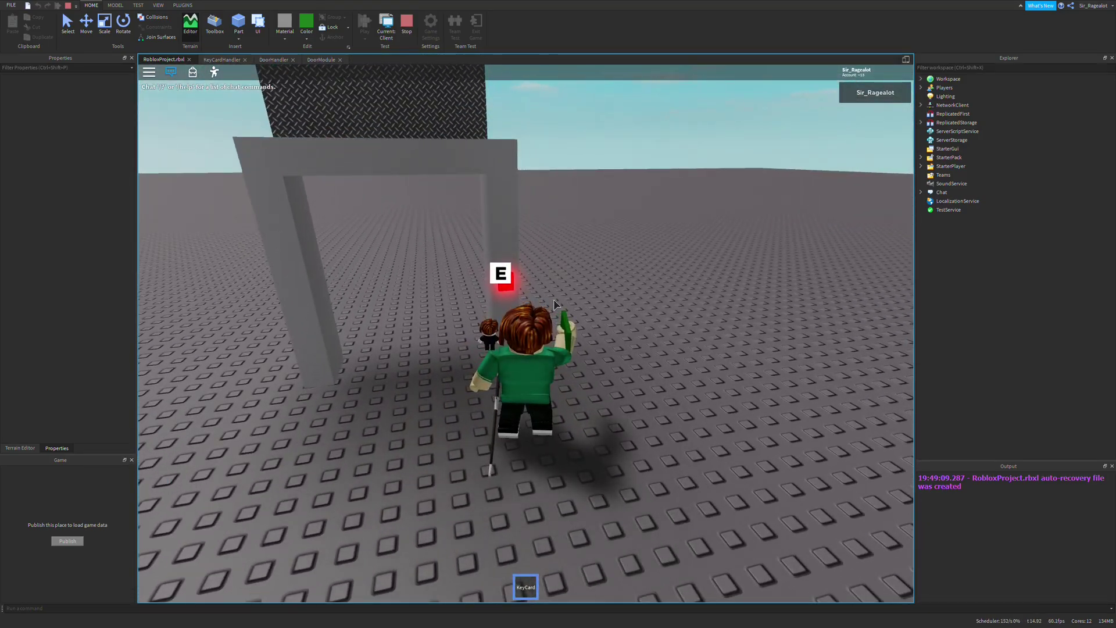
right_drag(557, 304, 436, 303)
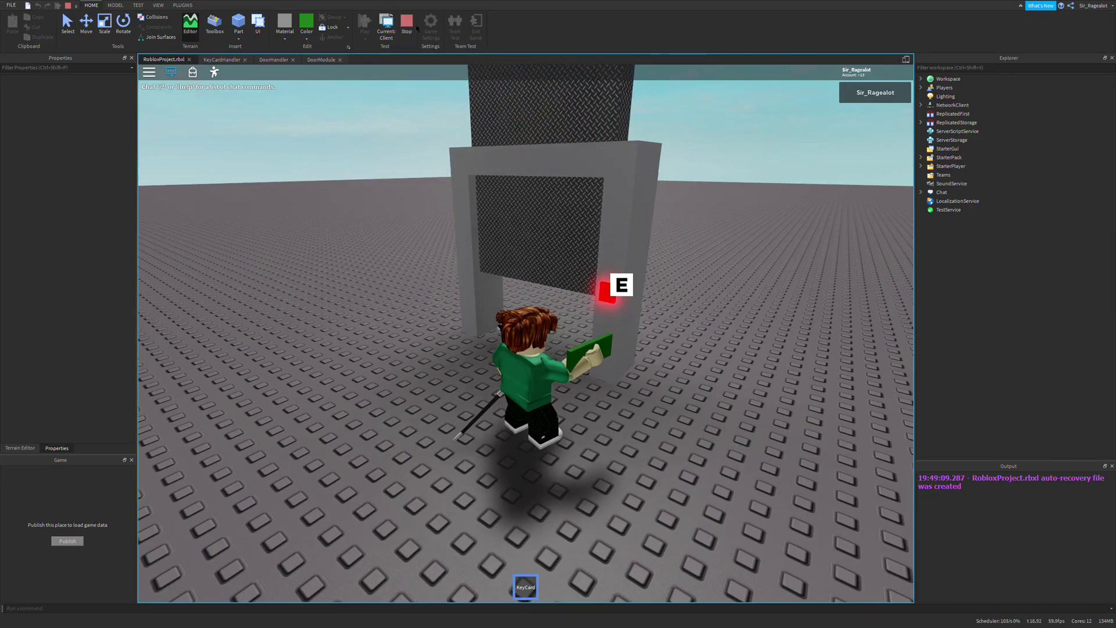
Stop the test and in DoorHandler's setup loop set Button.BillboardGui.MaxDistance to proximity + 7.5.
key(shift+F5)
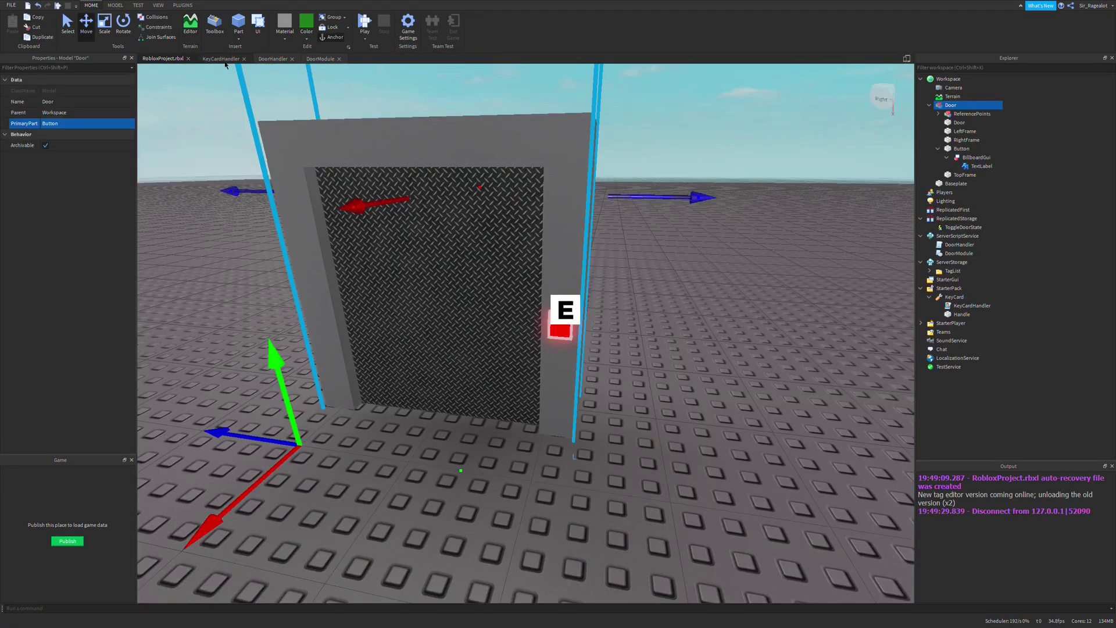
click(221, 59)
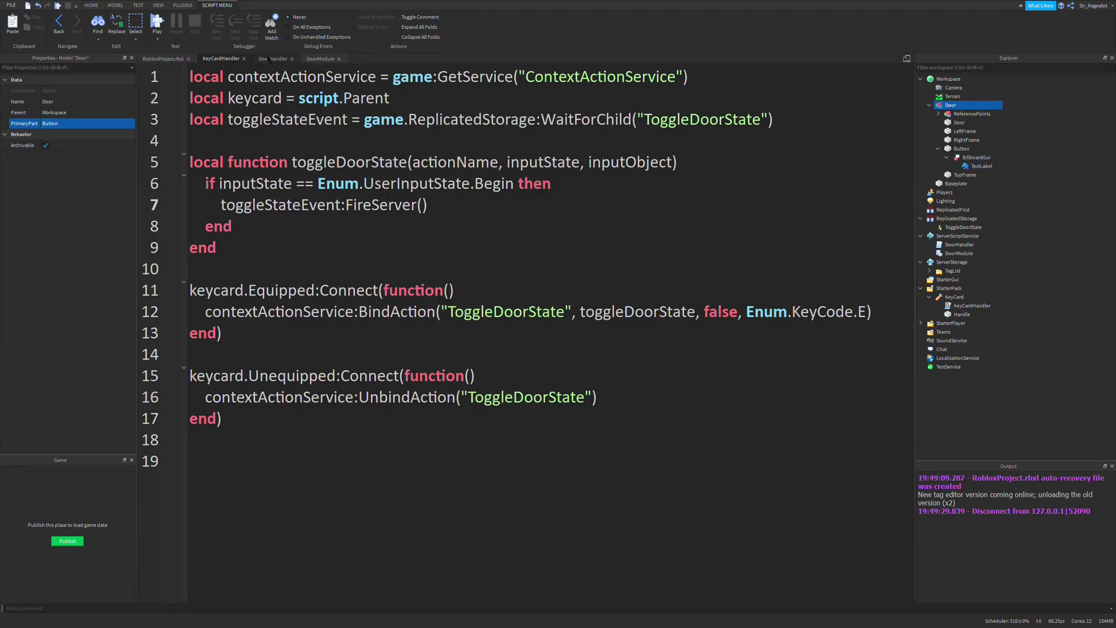
click(273, 58)
scroll(437, 305, up, 3)
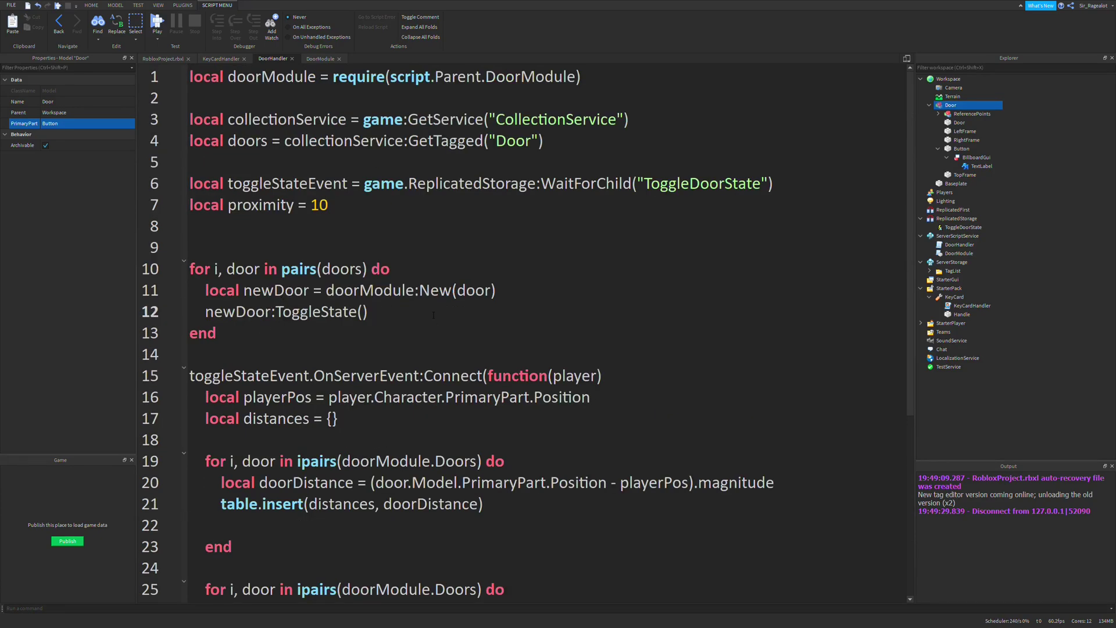
key(Return)
key(Return)
text(door.Button.BillboardGui.MaxDistance = proximity + 7.5)
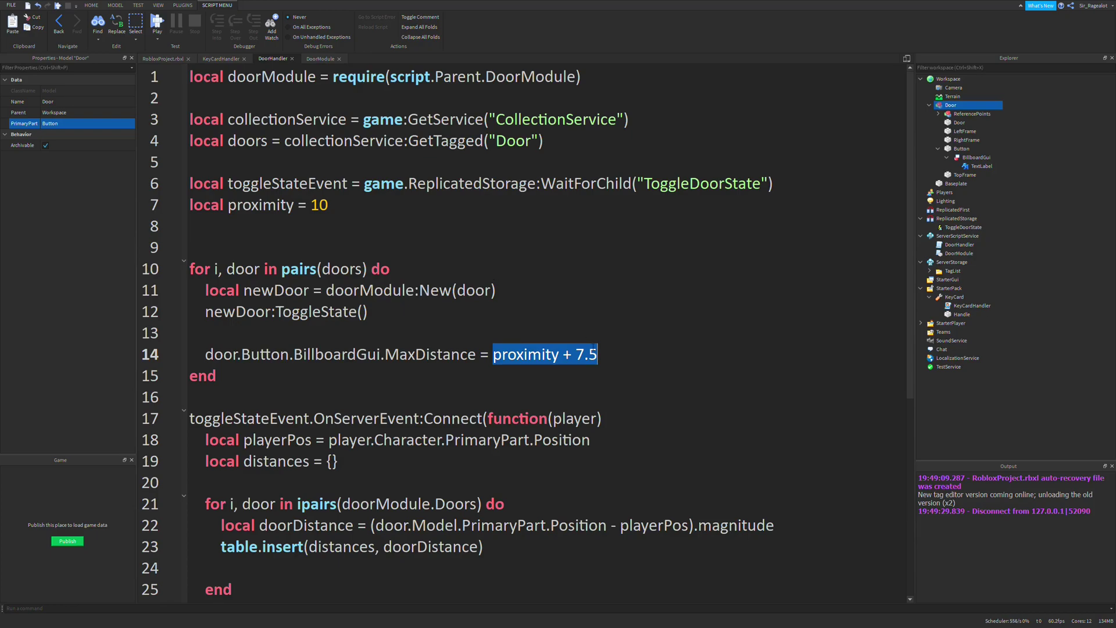
Return to the 3D scene and orbit around to inspect the front of the door model.
click(163, 59)
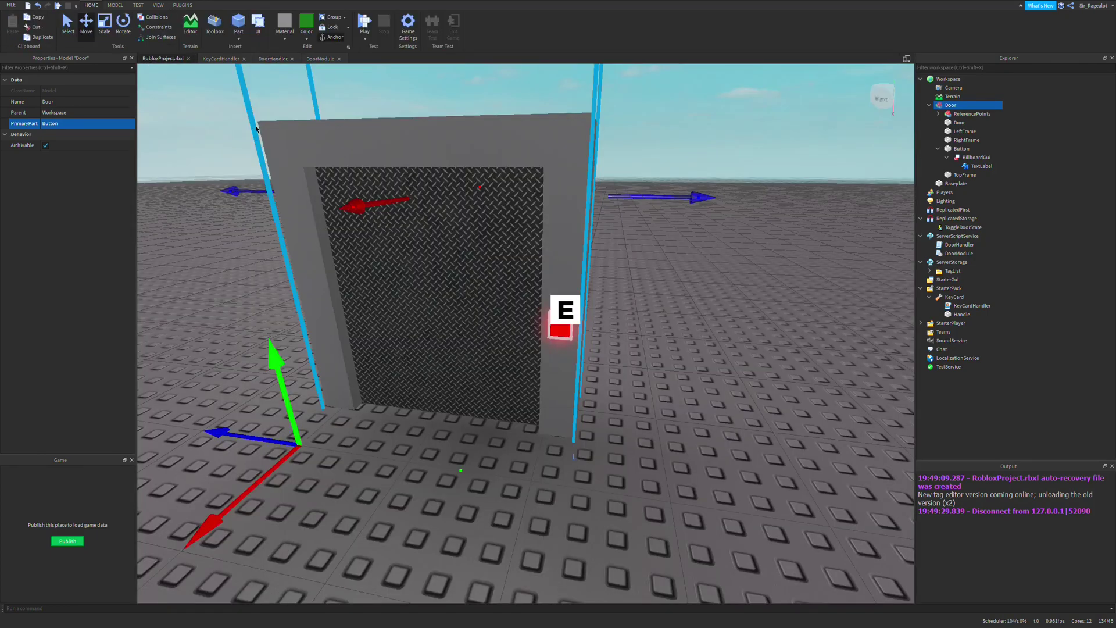
right_drag(556, 292, 474, 361)
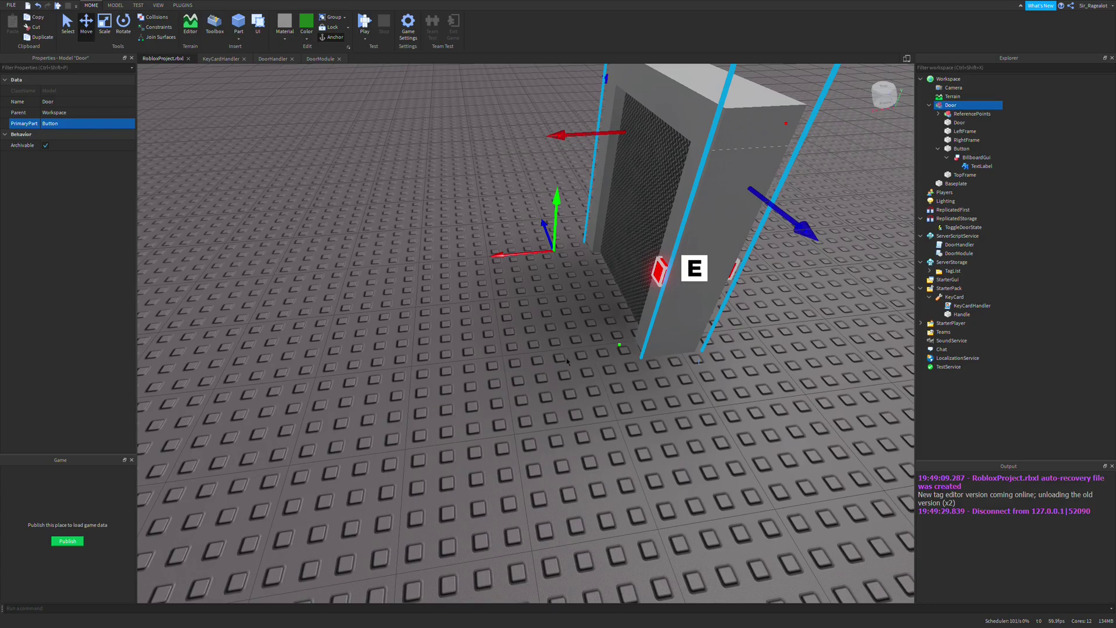
right_drag(552, 359, 522, 364)
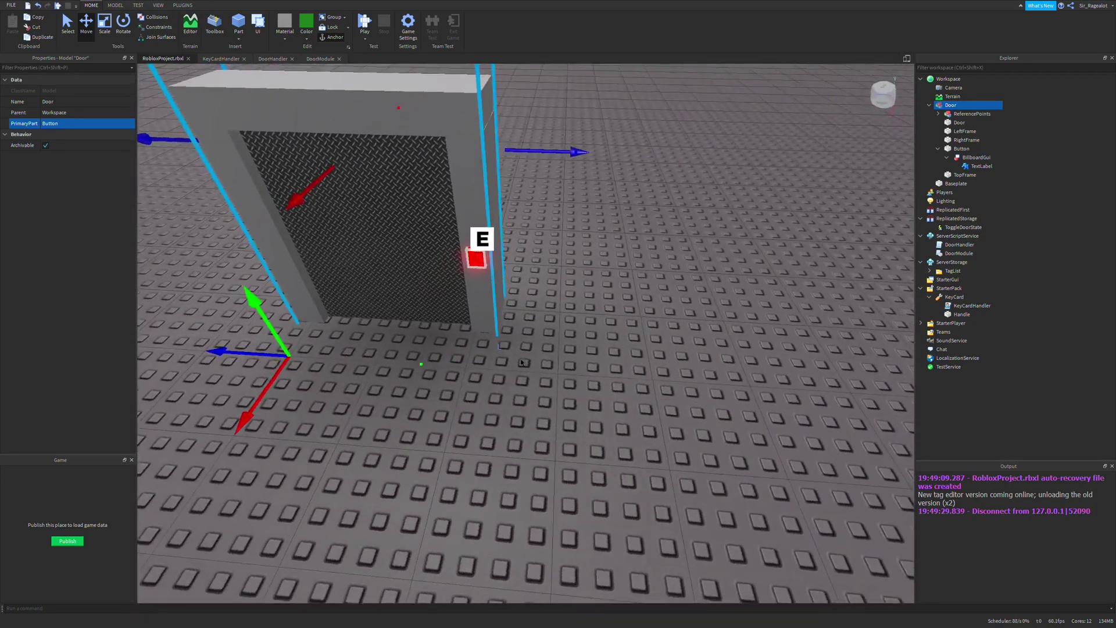
middle_drag(522, 363, 467, 262)
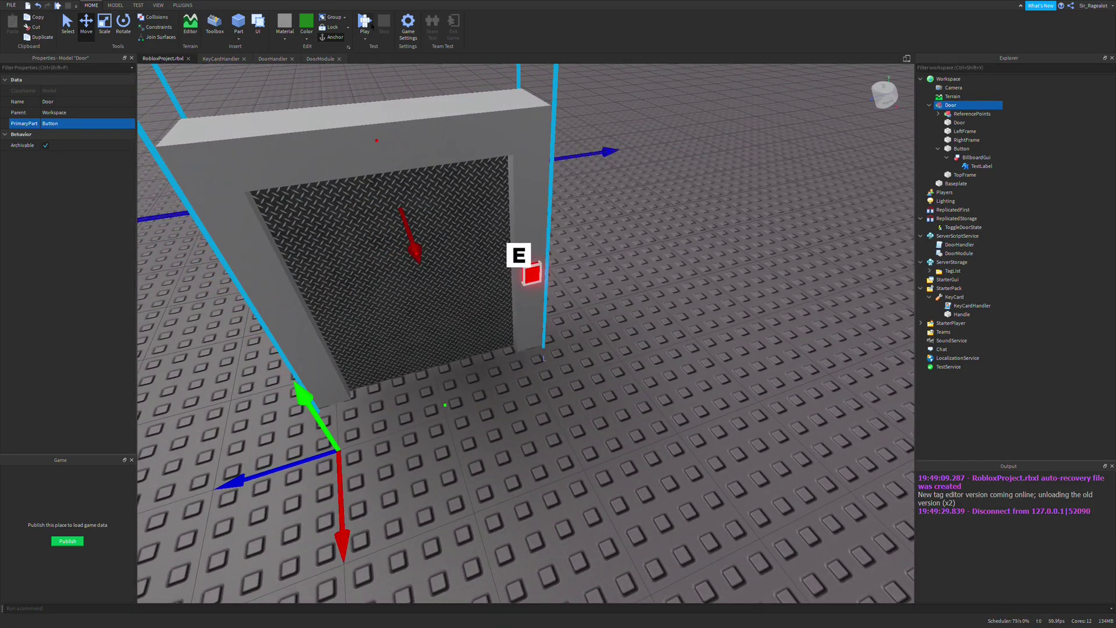
Start a play test, walk to the door to check the E prompt and toggle it open.
key(F5)
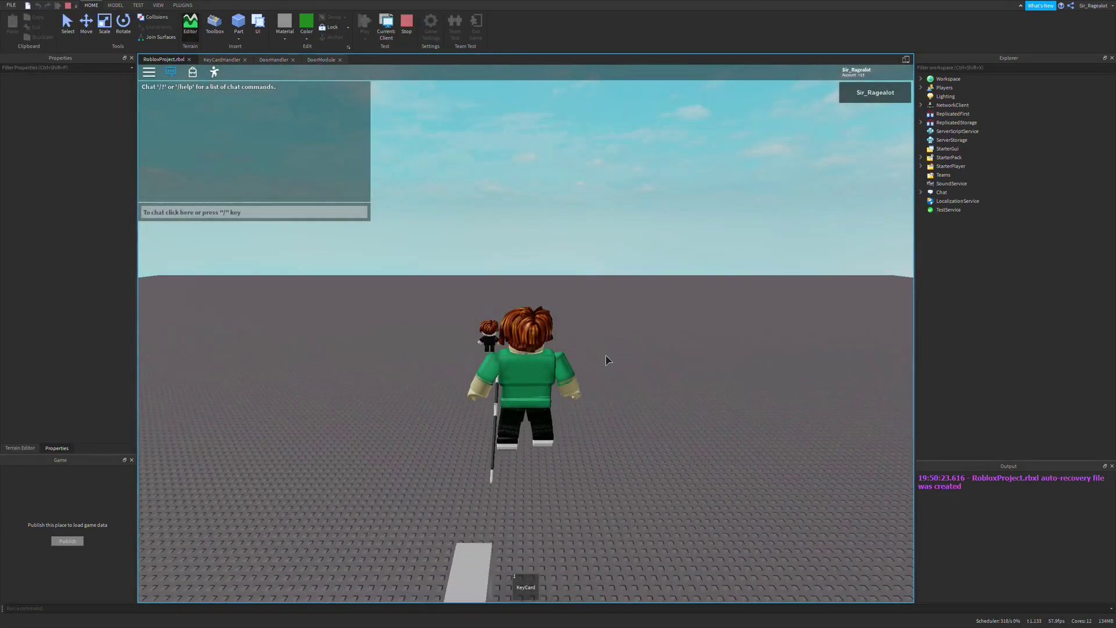
key(space)
right_drag(608, 401, 608, 352)
key(w)
key(e)
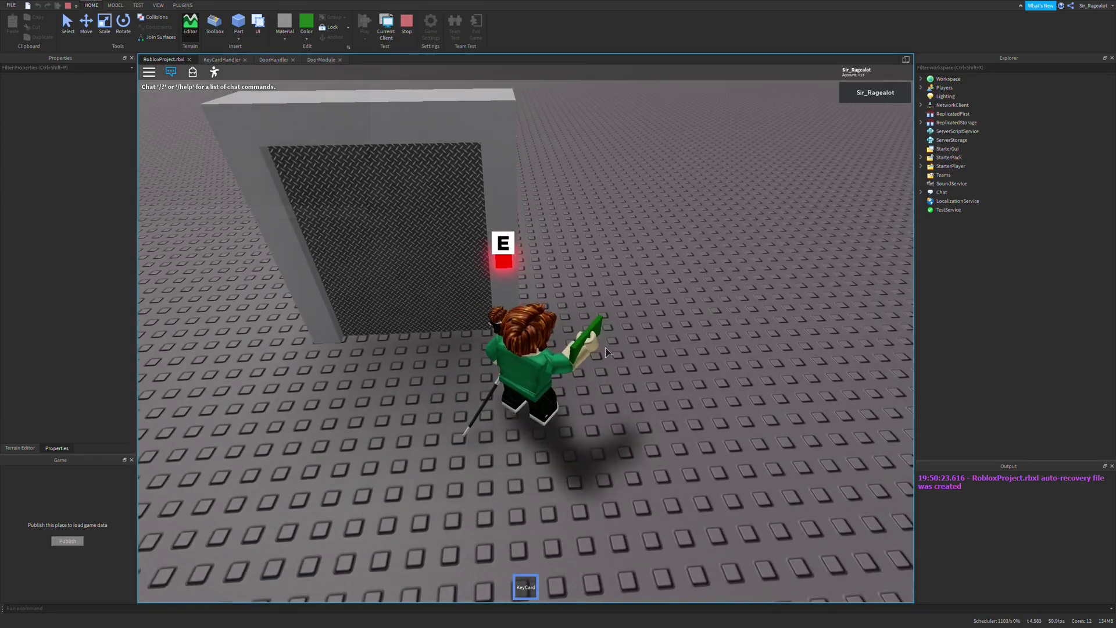
Step back, swing the equipped keycard and walk back beside the door.
key(s)
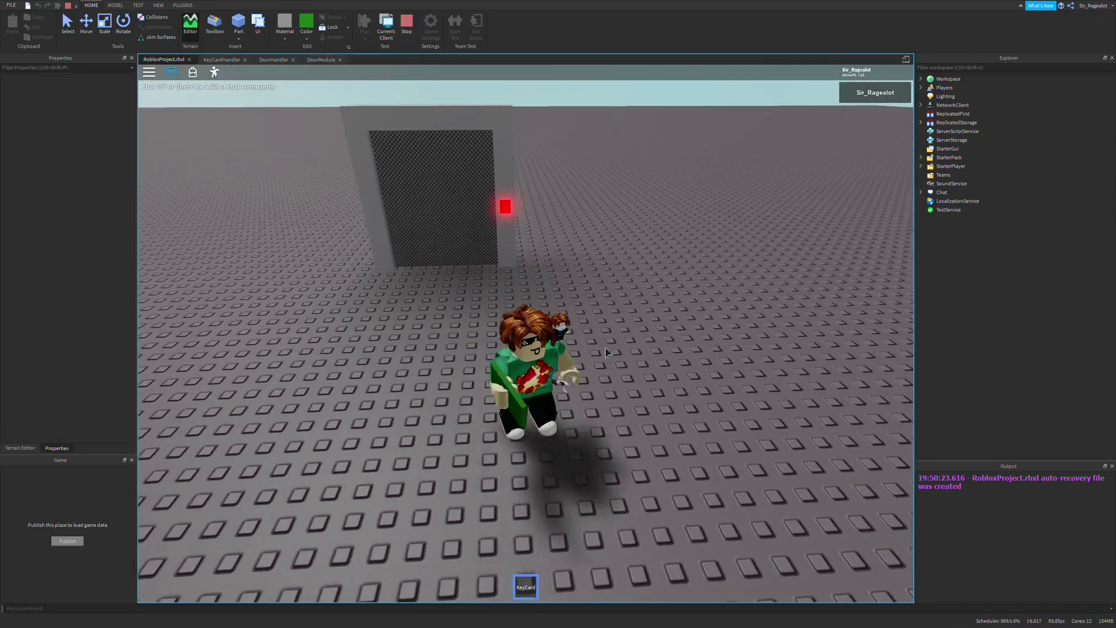
click(608, 353)
key(w)
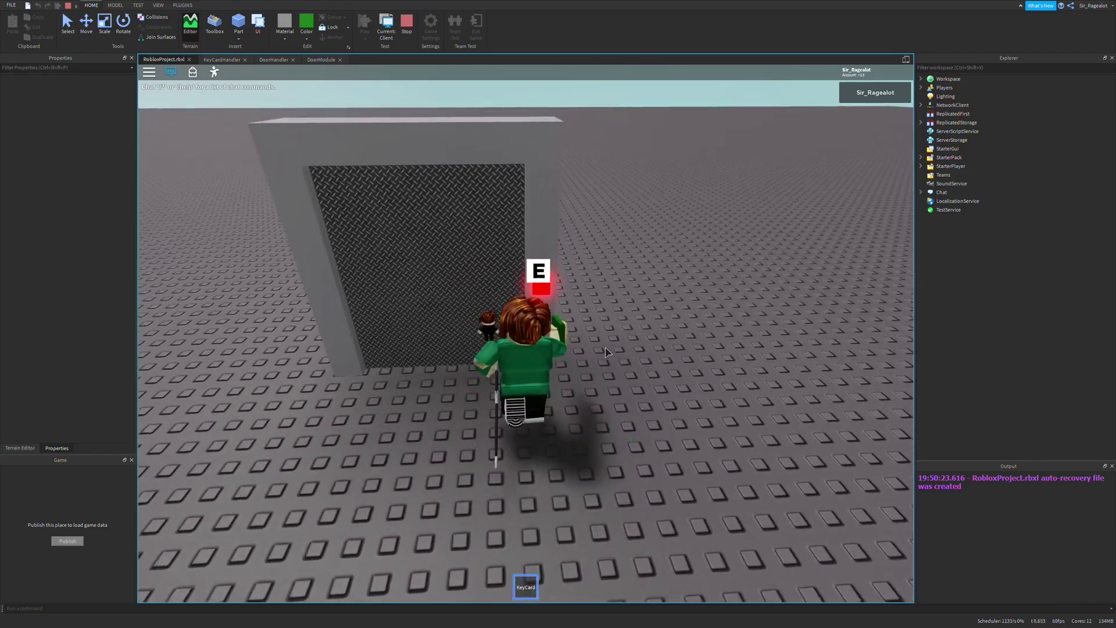
right_drag(586, 313, 436, 331)
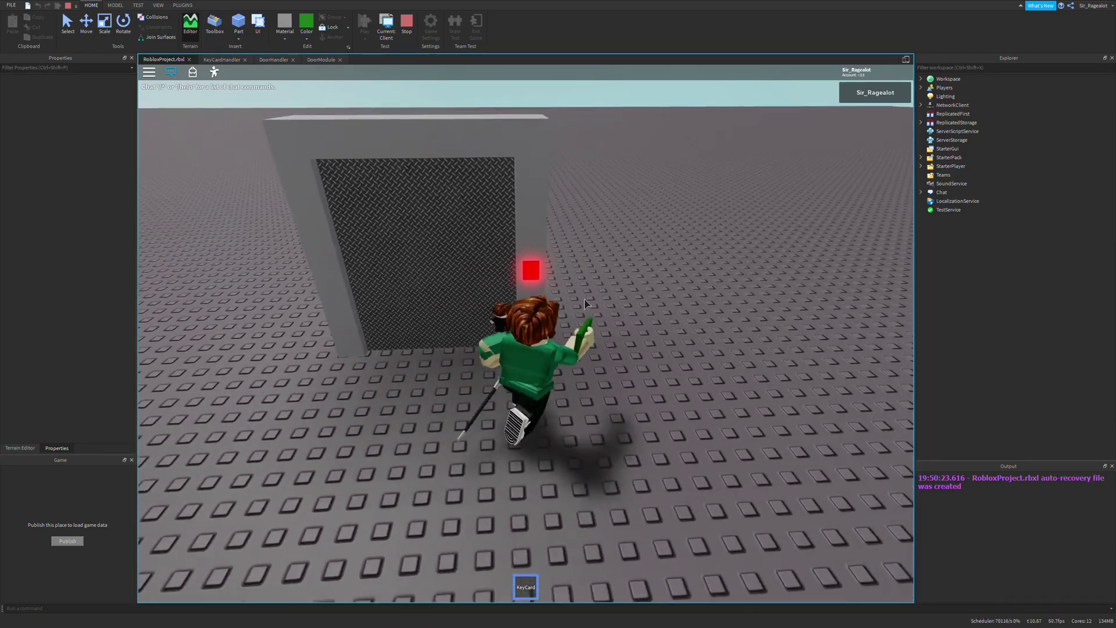
Stop the playtest, select the Door model and duplicate it with Ctrl+D.
click(405, 24)
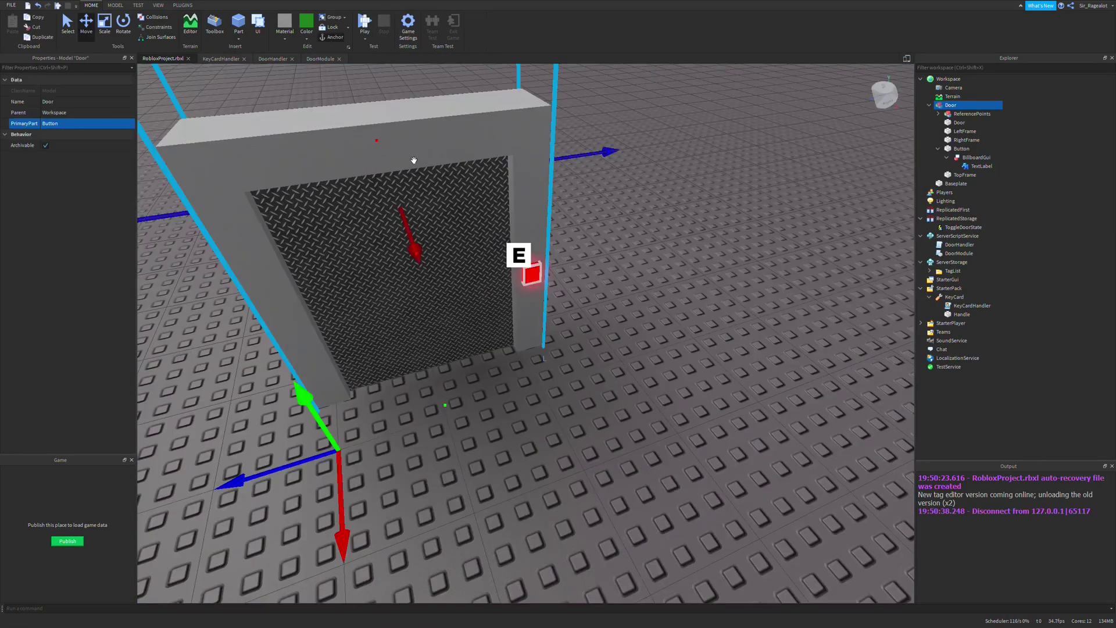
scroll(523, 262, down, 8)
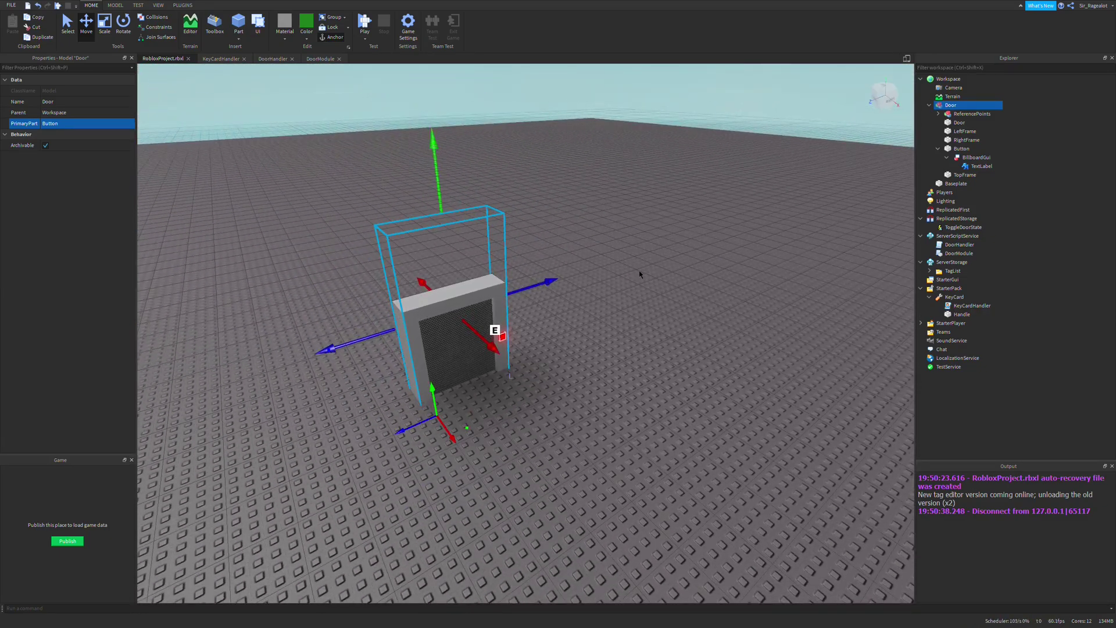
click(627, 362)
mouse_move(626, 362)
right_down()
mouse_move(390, 324)
mouse_move(540, 311)
right_up()
click(390, 326)
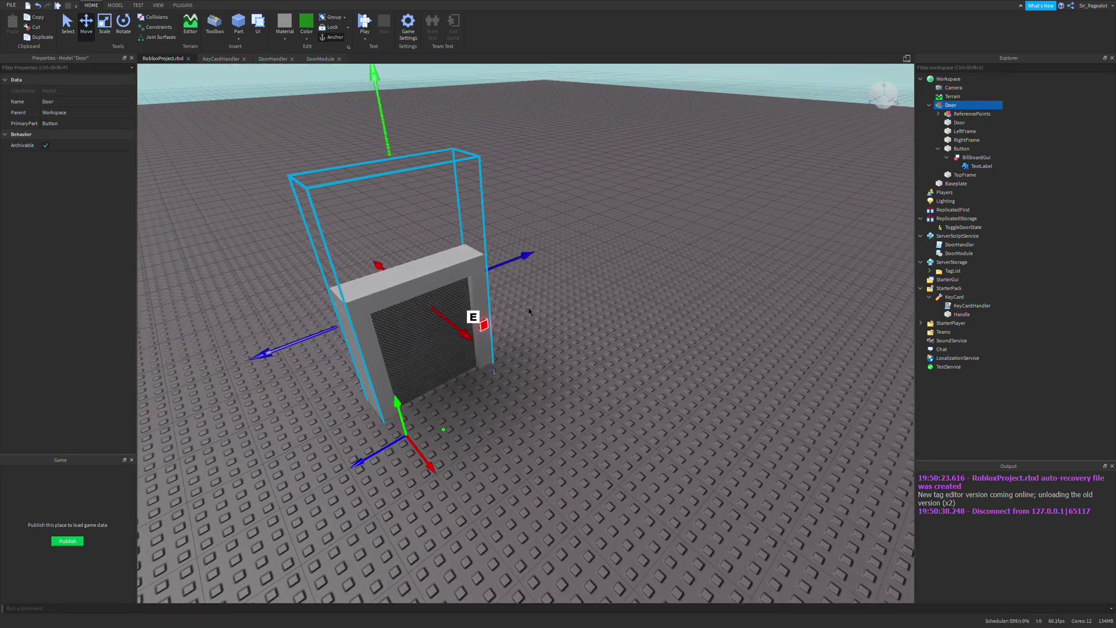
key(ctrl+d)
Drag the copied door to the right and back, away from the original.
drag(498, 262, 672, 235)
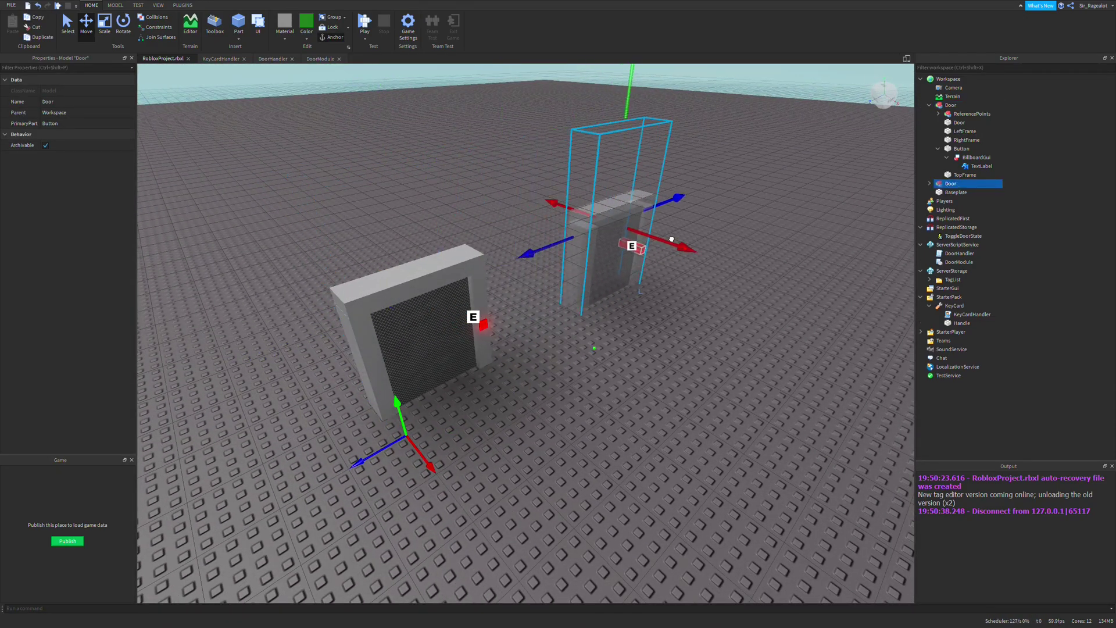
drag(683, 275, 784, 288)
right_drag(785, 288, 750, 261)
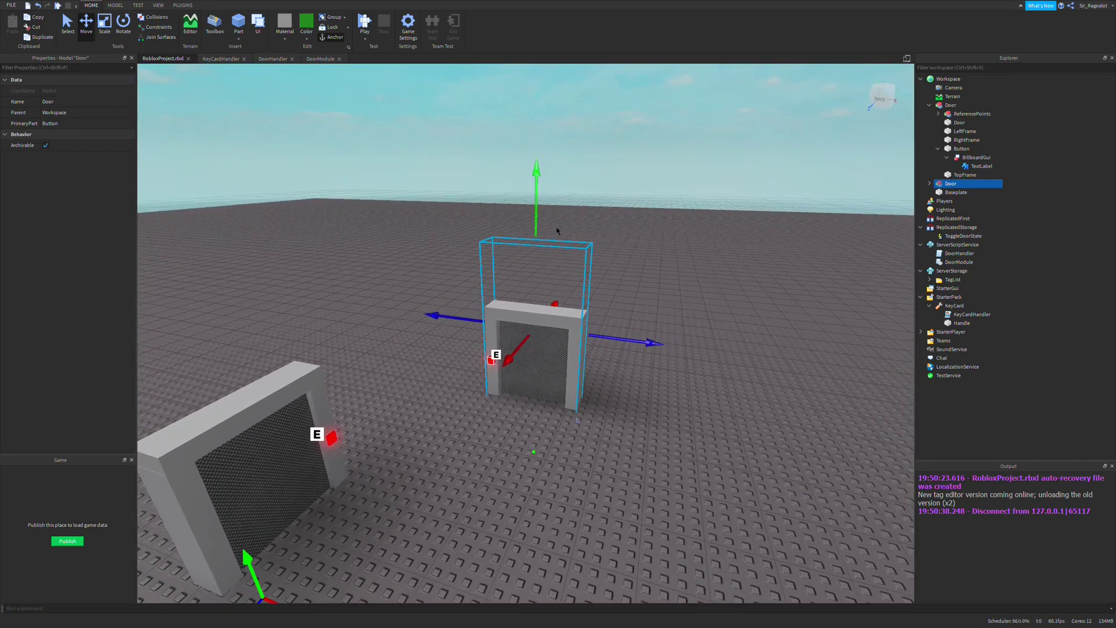
In the Tag Window, view the Door tag's tagged instances to confirm both doors are listed.
click(182, 5)
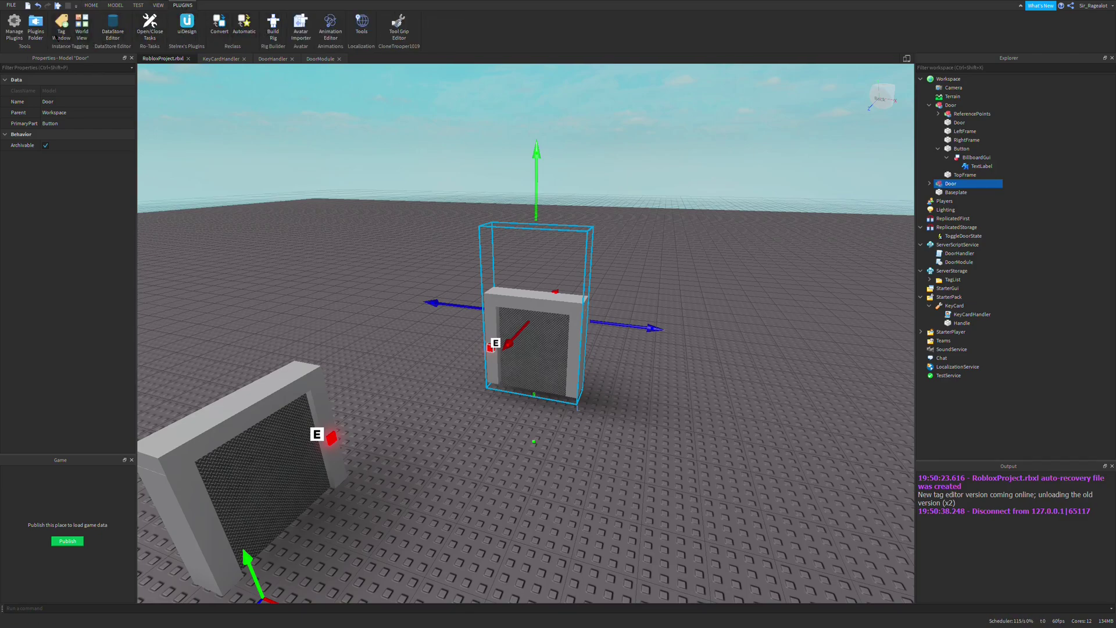
click(59, 27)
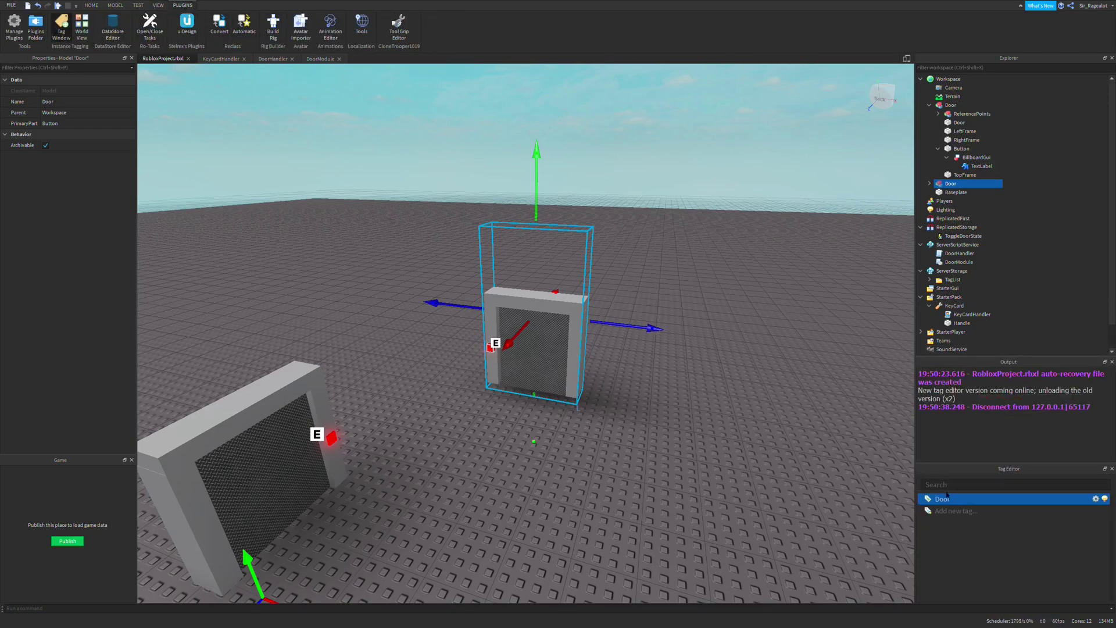
click(1097, 499)
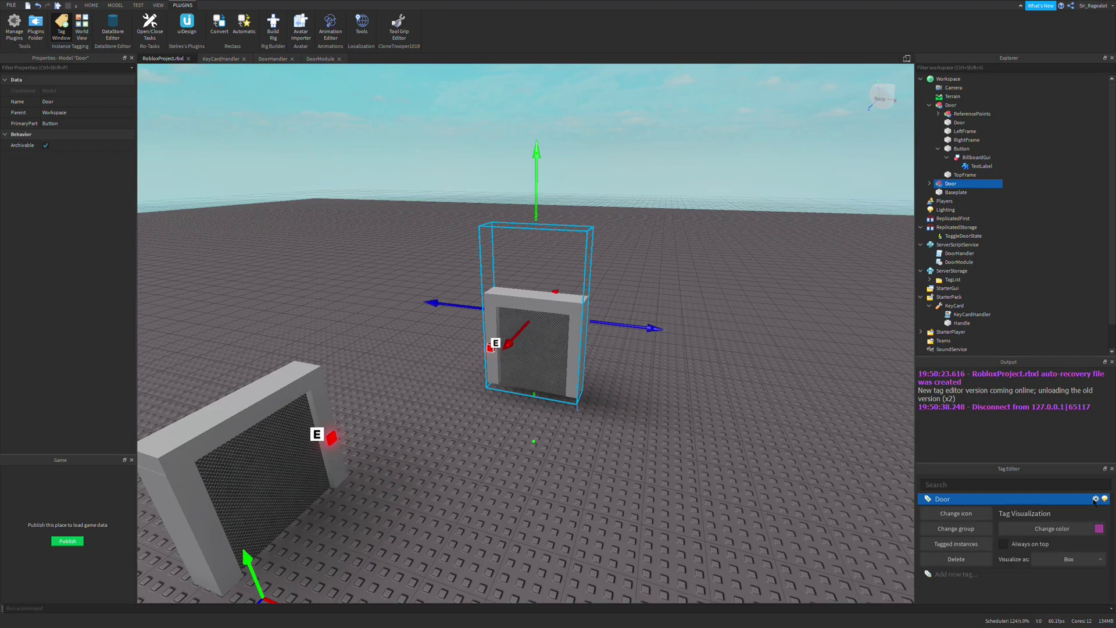
click(943, 543)
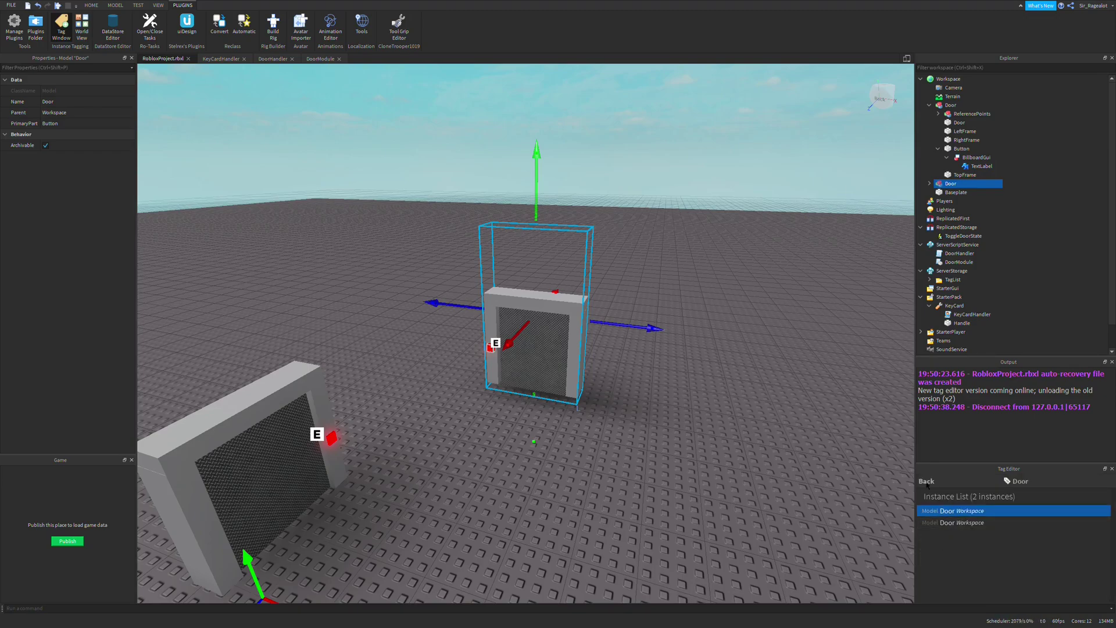
click(926, 481)
Lower the copied door onto the baseplate and start a playtest.
right_drag(523, 348, 590, 264)
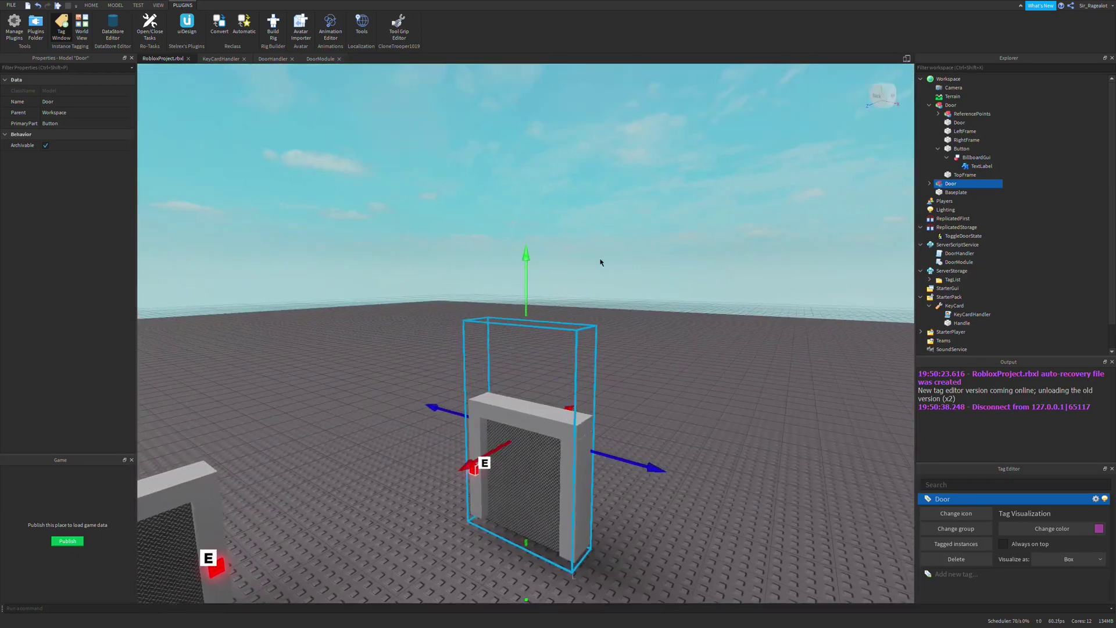
drag(524, 260, 523, 285)
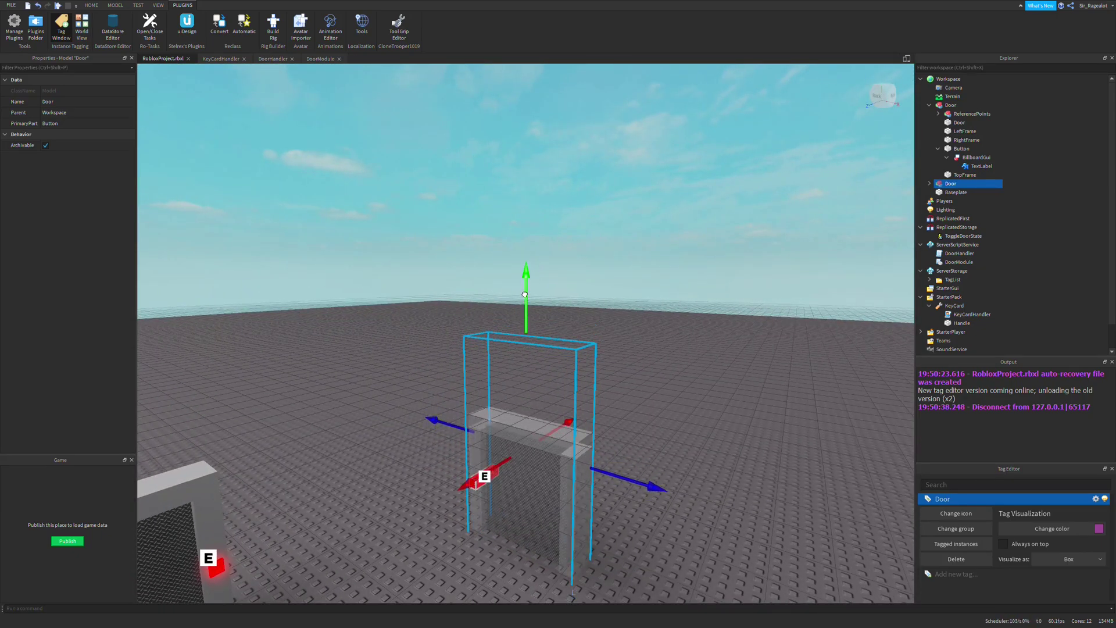
click(57, 5)
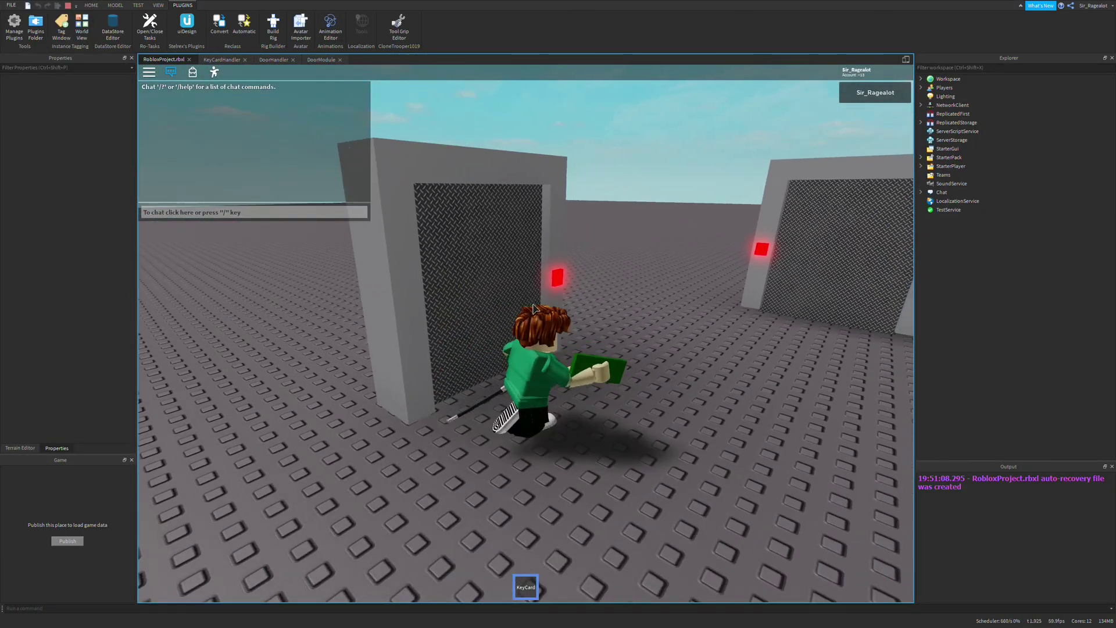
Walk to each door in turn and open it with E from its keypad.
key(w)
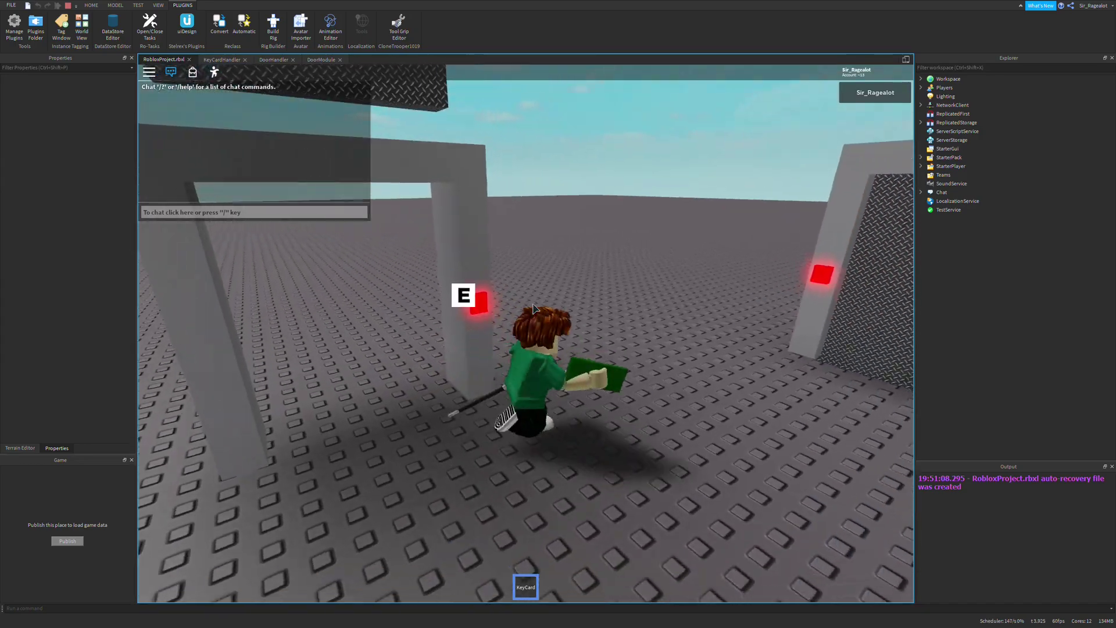
key(w)
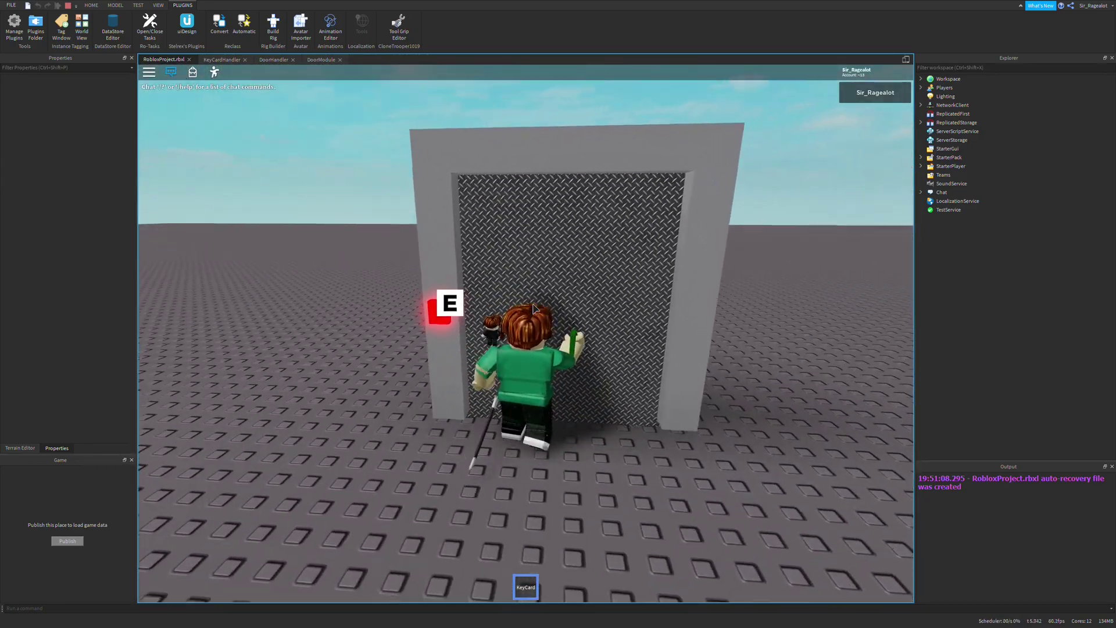
key(e)
right_drag(533, 308, 533, 307)
key(w)
key(e)
key(w)
key(e)
key(s)
key(s)
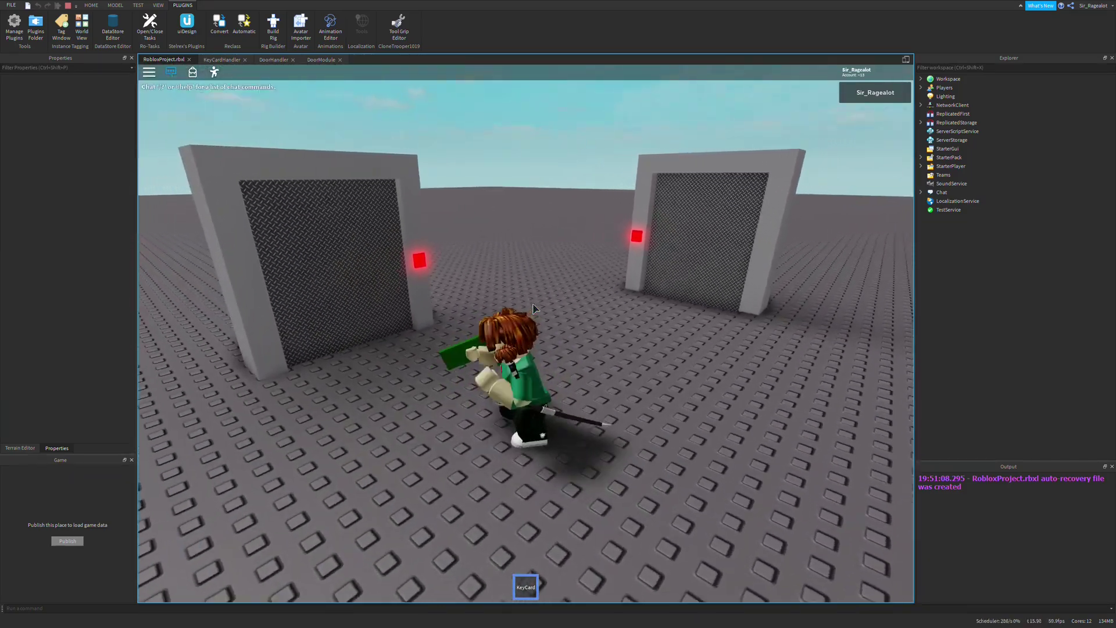
Open the left door, then walk over to the right door and look around it.
key(w)
key(e)
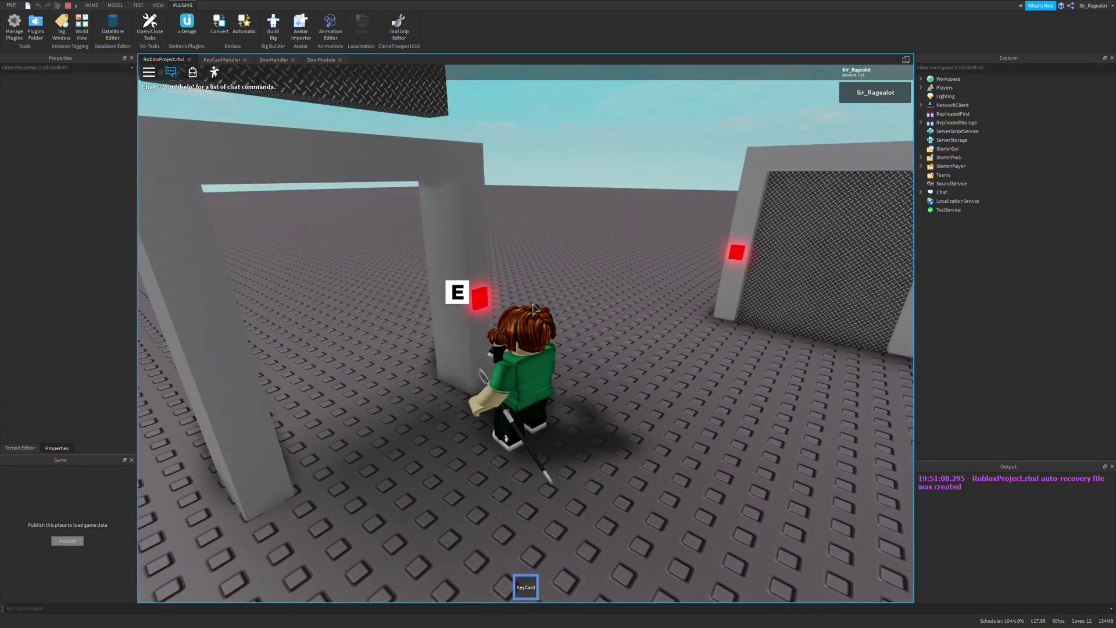
right_drag(534, 307, 534, 307)
key(w)
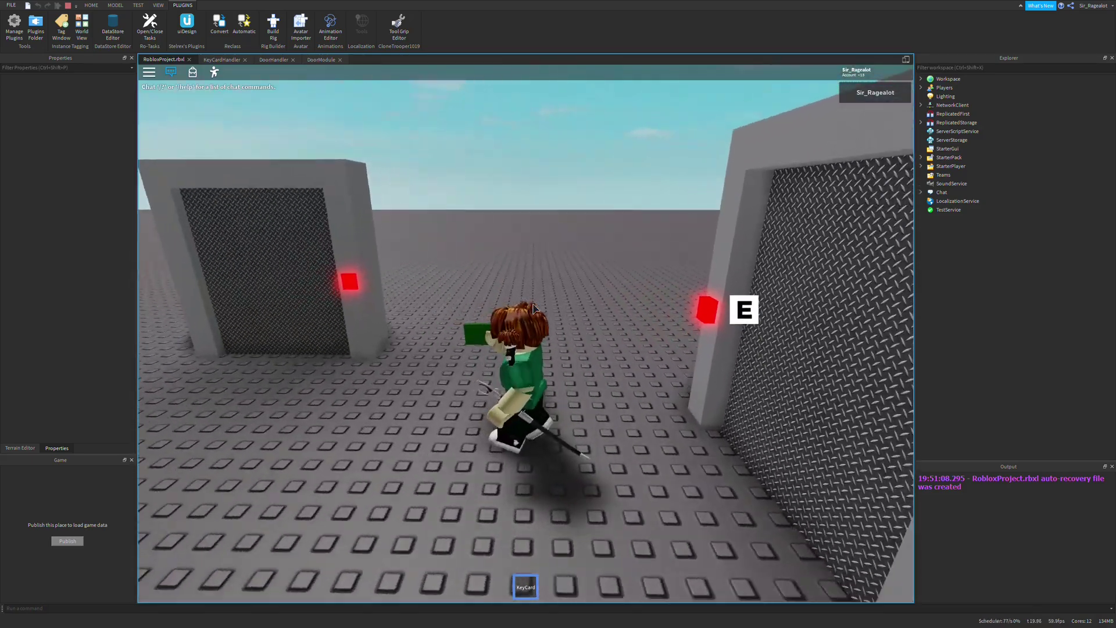
key(s)
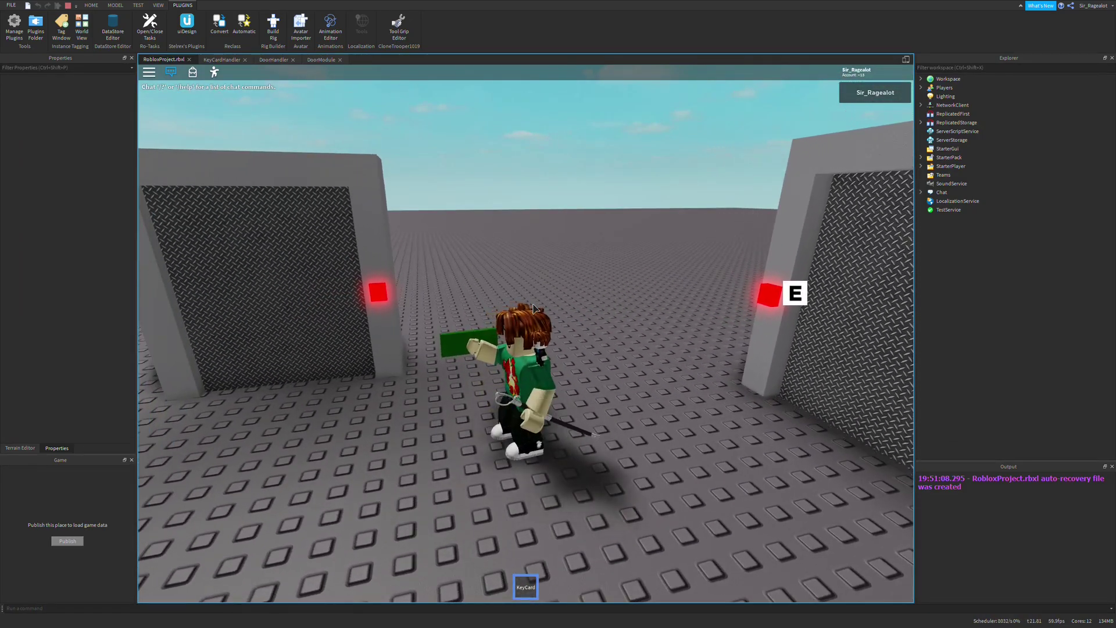
right_drag(534, 307, 534, 307)
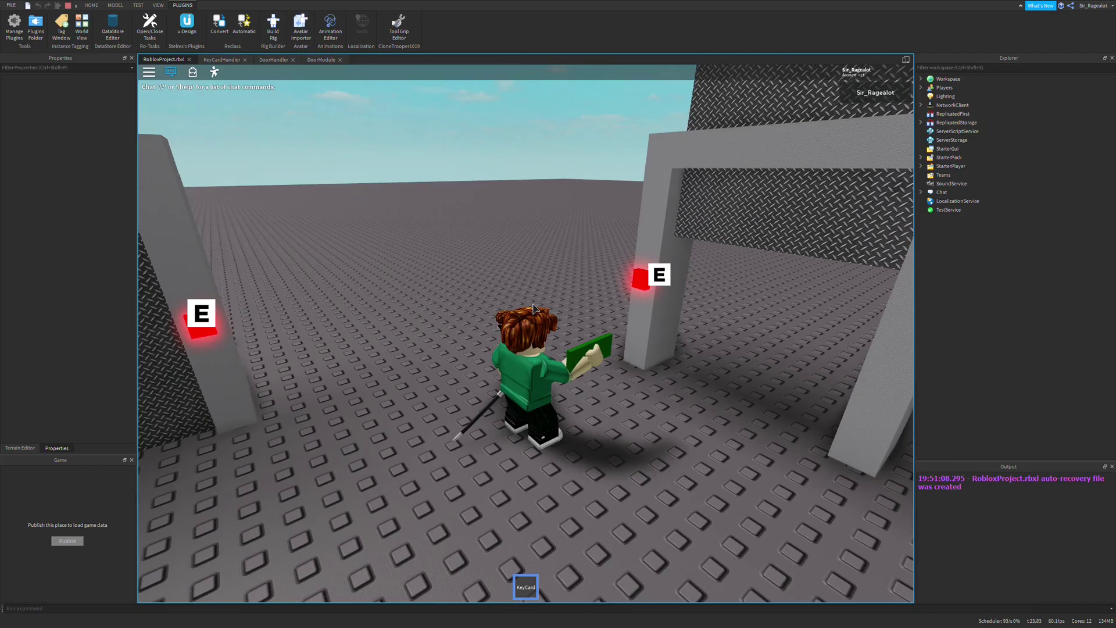
key(w)
key(w)
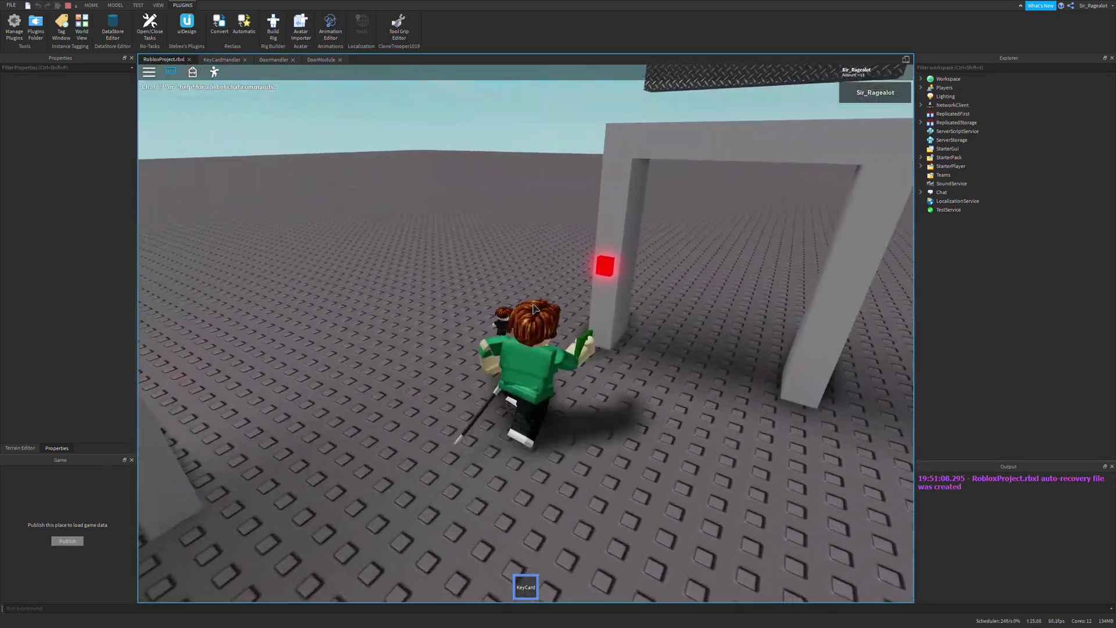
mouse_move(534, 307)
right_down()
mouse_move(514, 268)
mouse_move(488, 267)
right_up()
key(w)
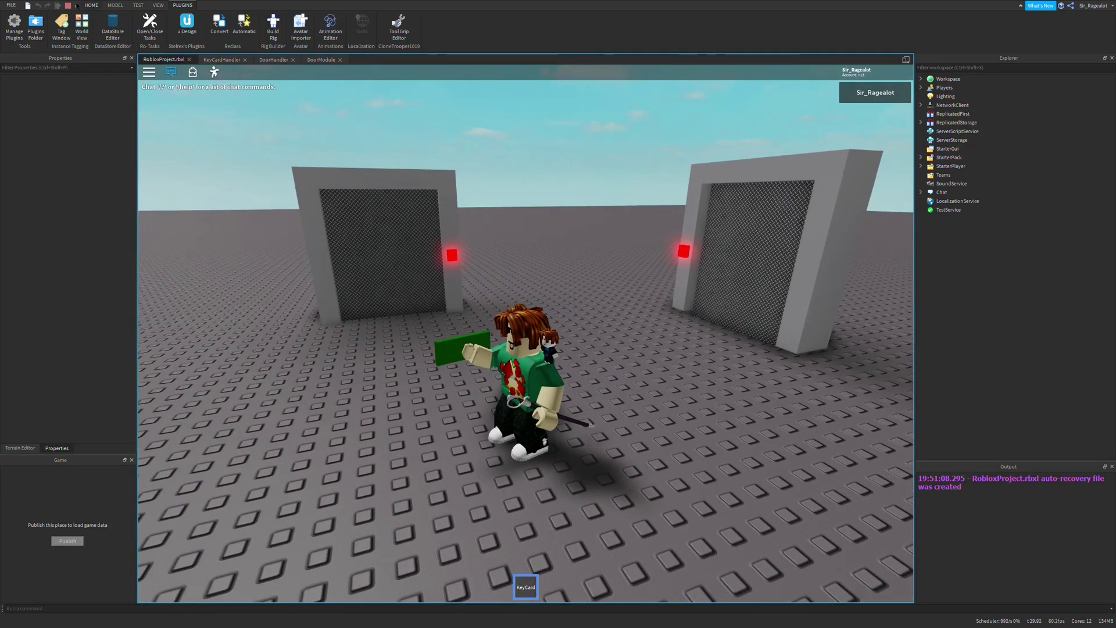
Stop the playtest and orbit the camera to look down over both closed doors.
click(68, 6)
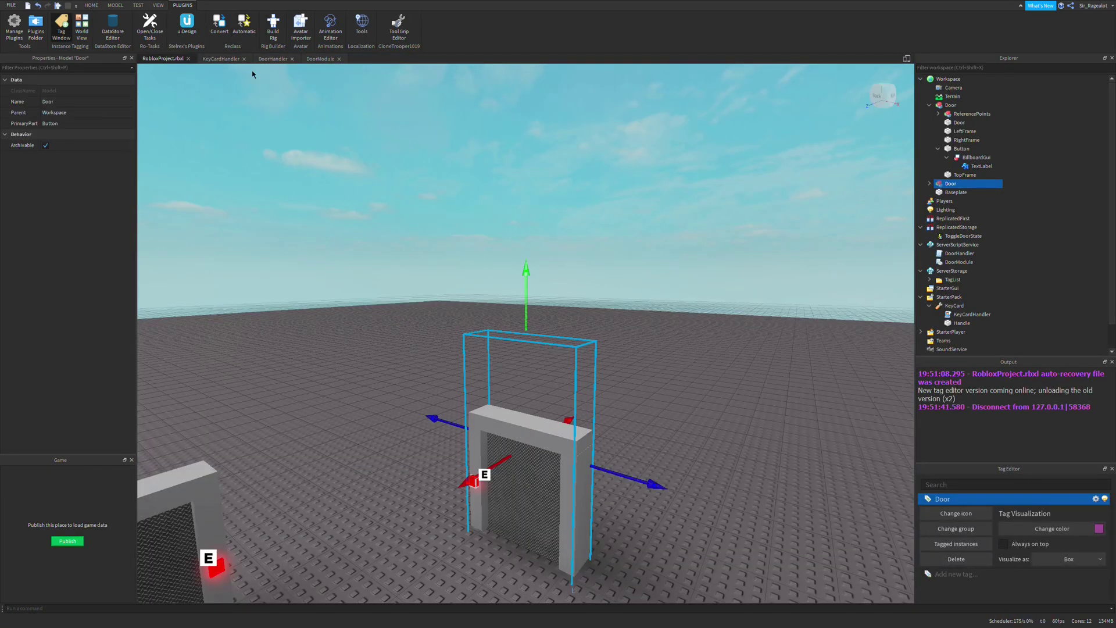
click(666, 204)
right_drag(666, 204, 623, 219)
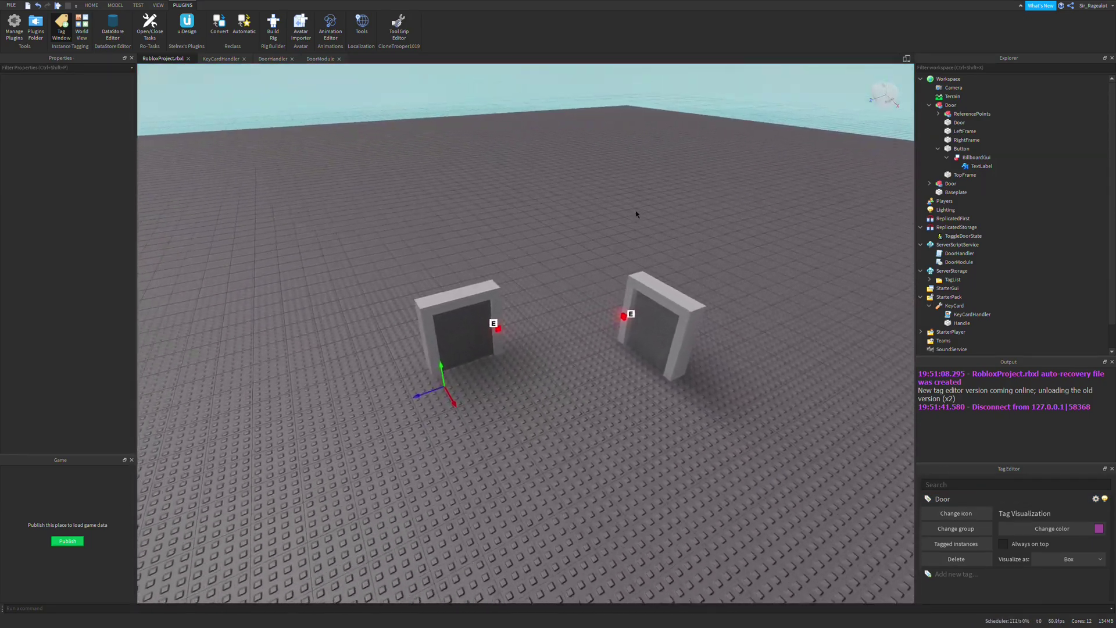
scroll(623, 219, up, 3)
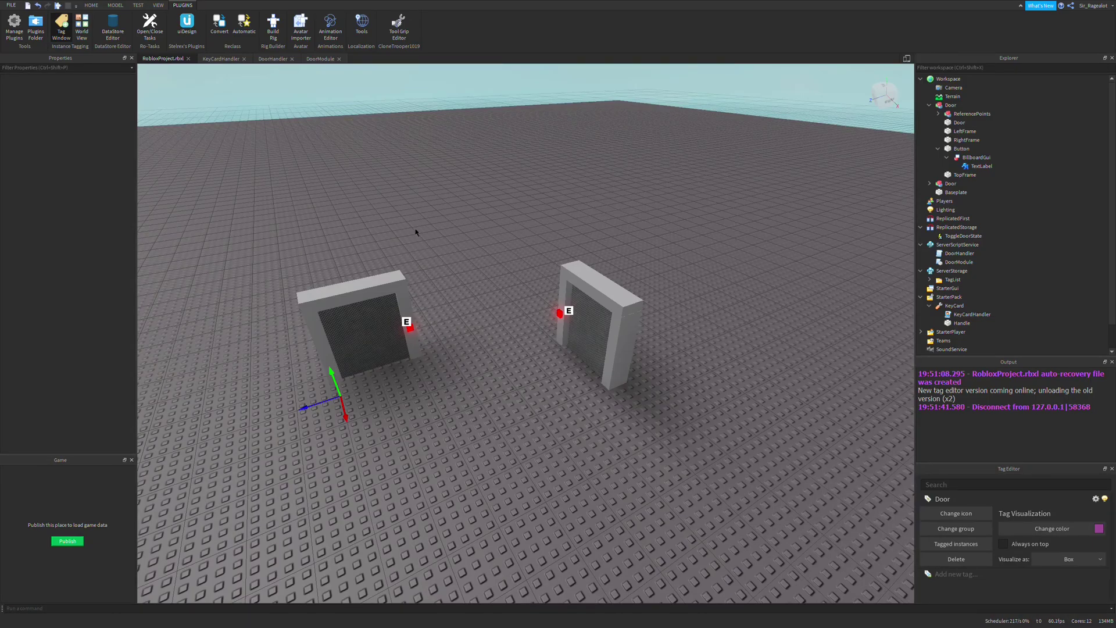
right_drag(493, 213, 505, 310)
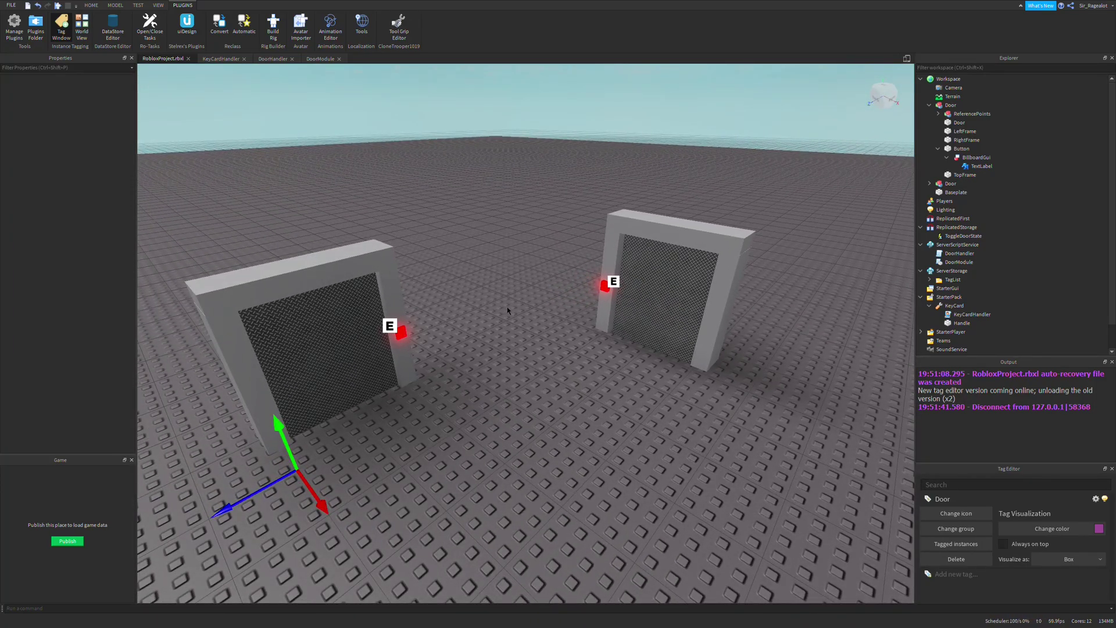
right_drag(555, 310, 556, 301)
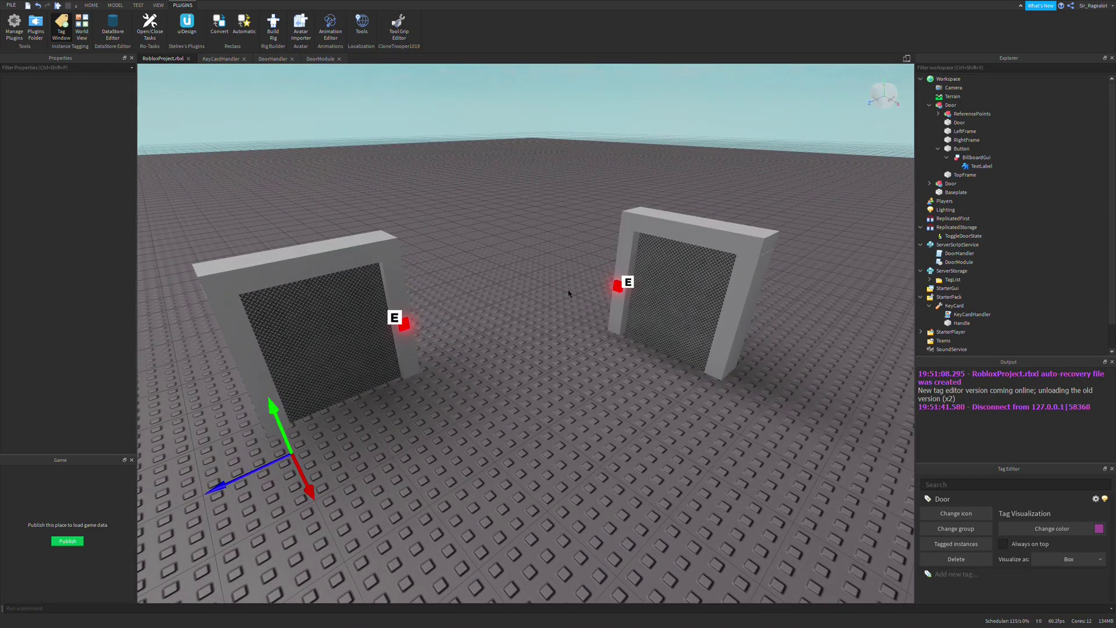